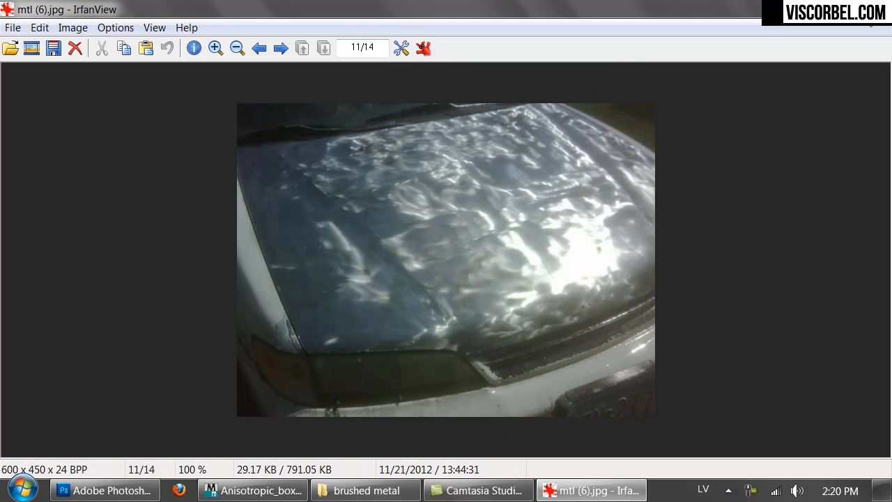
- Close the car hood photo and open mtl (4).jpg from the brushed metal folder as the reference
key(Escape)
drag(394, 367, 463, 392)
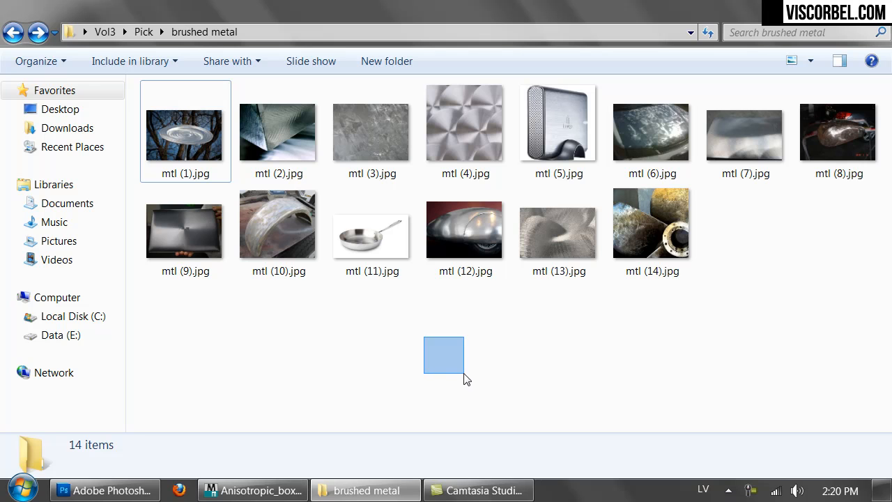
double_click(479, 163)
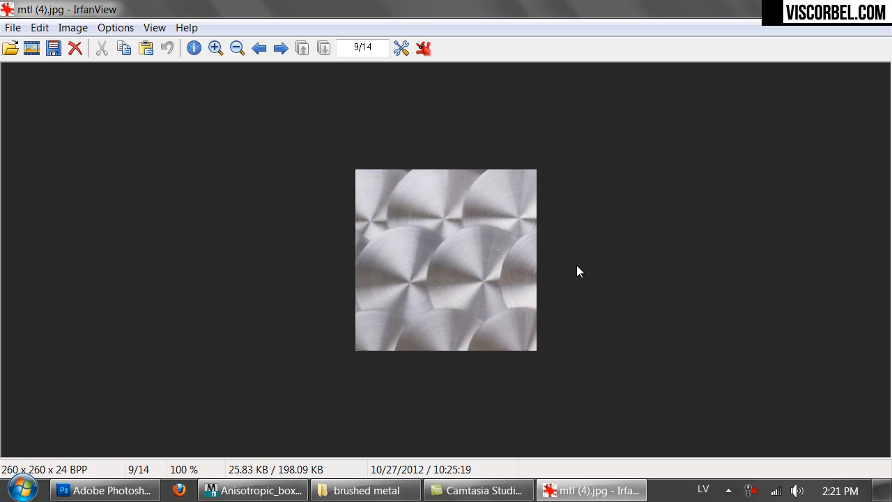
- Switch to Photoshop, create a new 1024 x 1024 pixel document with transparent background, and hide its grid
click(117, 494)
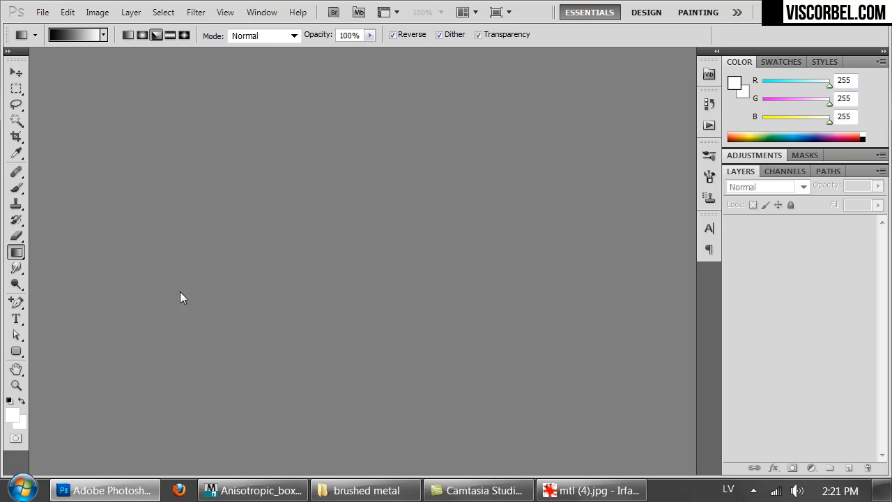
click(41, 12)
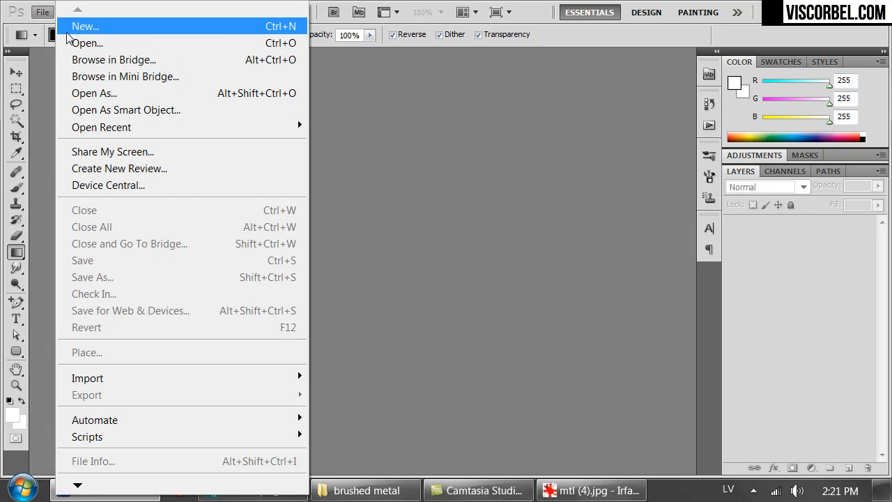
click(69, 28)
key(Tab)
key(Tab)
text(1024)
key(Tab)
text(102)
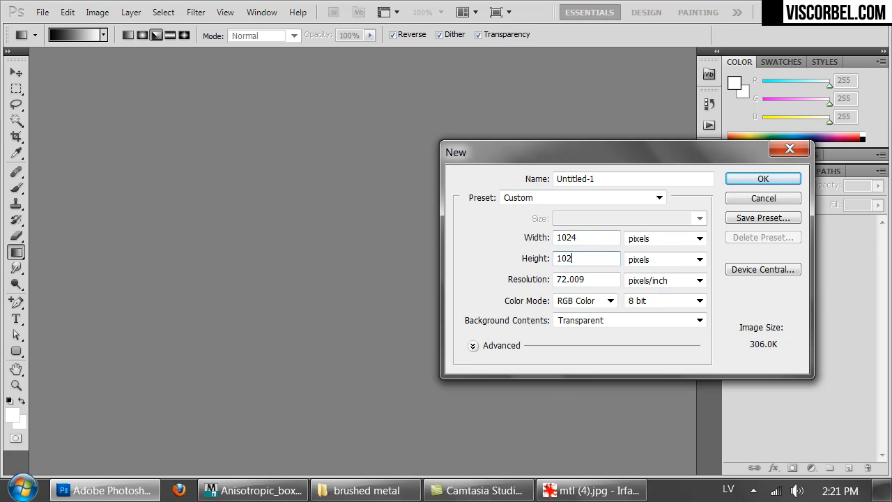
text(4)
key(Return)
key(ctrl+apostrophe)
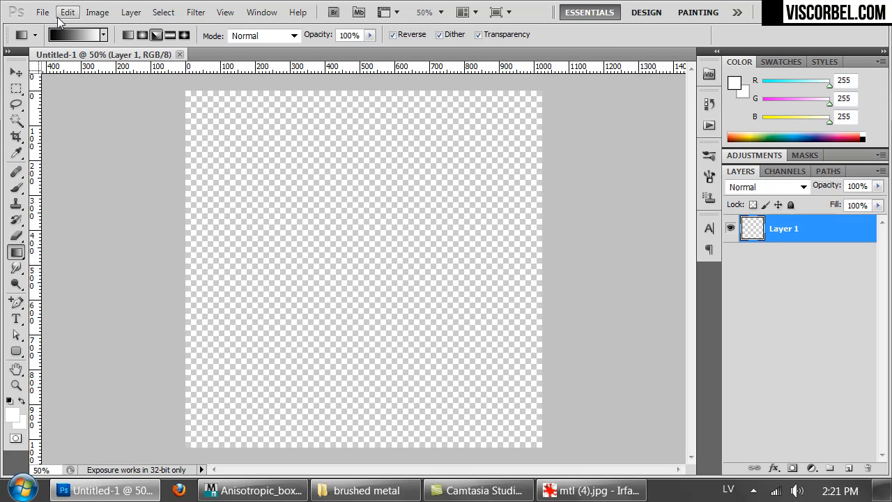
- Turn the gradient into black-white-black by adding a white stop at 50% and making the end stop black
click(70, 36)
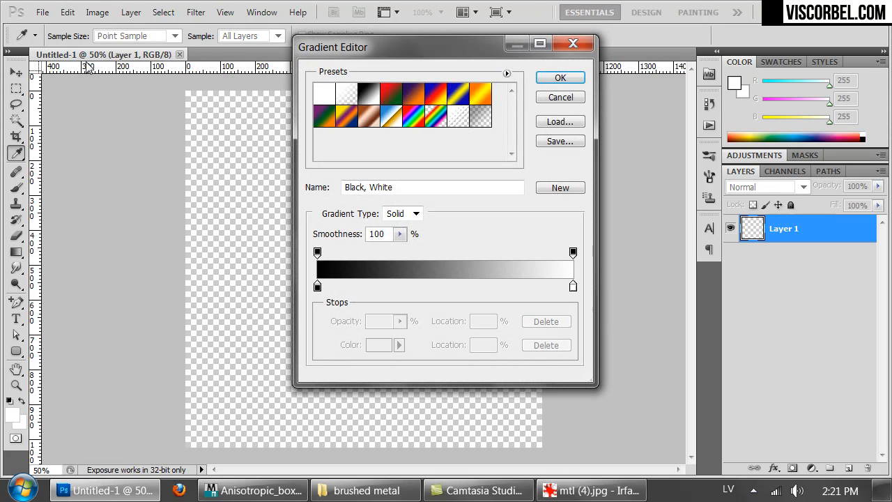
click(440, 286)
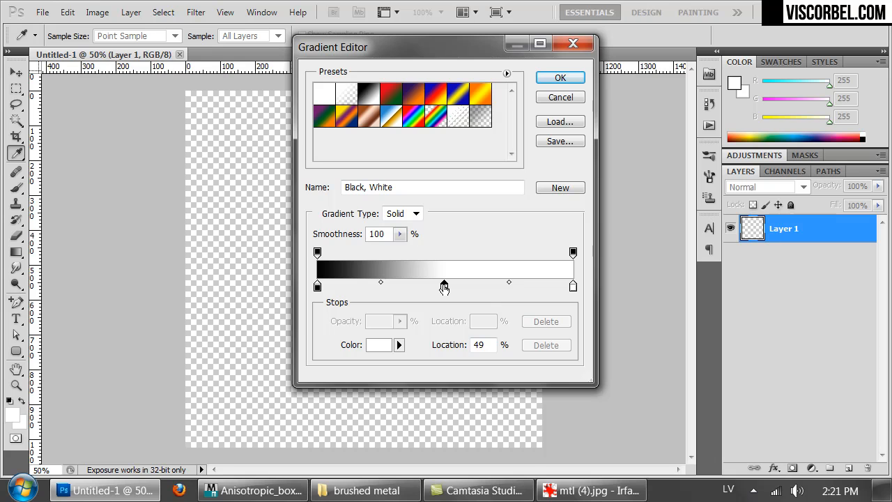
drag(442, 287, 445, 286)
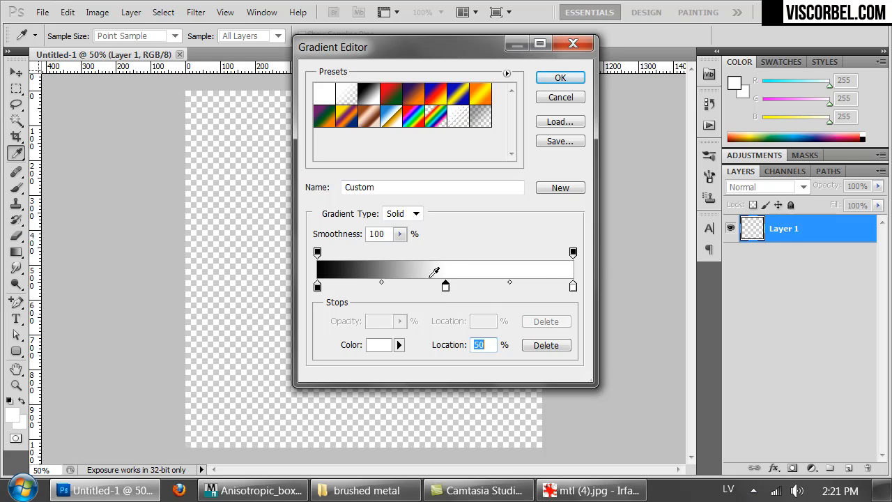
double_click(573, 286)
click(469, 306)
click(414, 361)
click(731, 176)
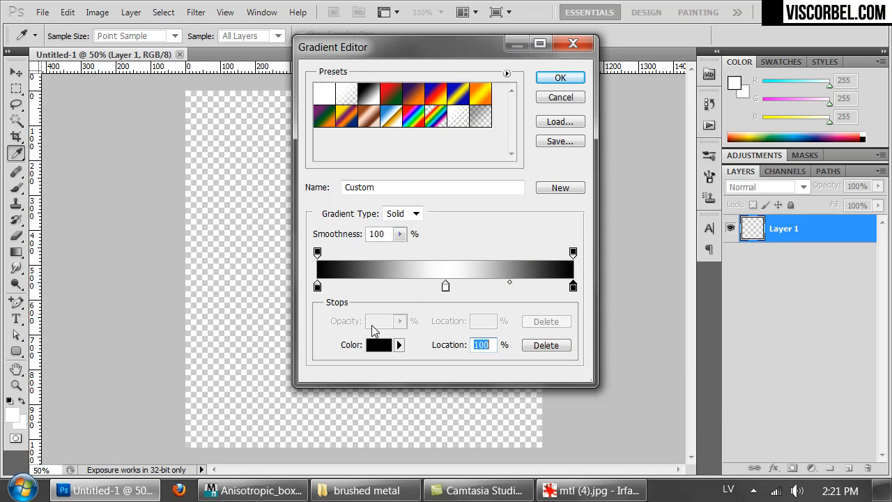
click(558, 79)
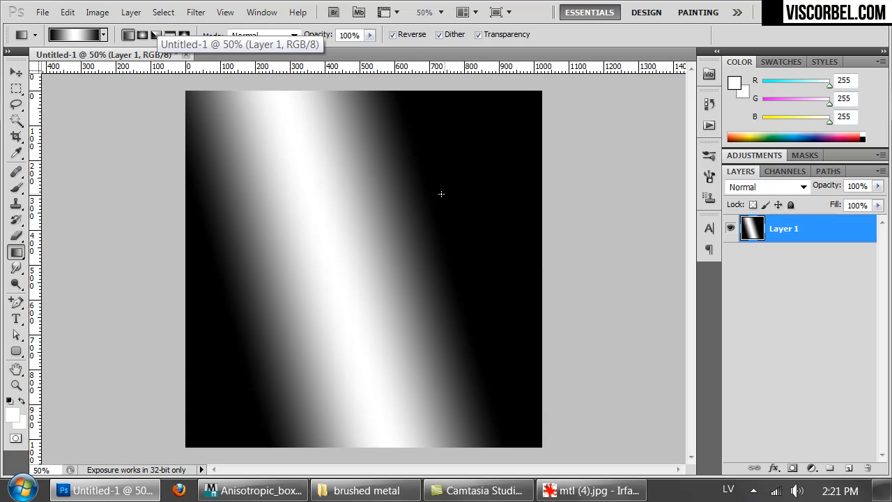
- Try the black-white-black gradient in linear style at several diagonal angles across the canvas
drag(440, 193, 225, 426)
drag(253, 386, 443, 94)
drag(447, 155, 251, 337)
drag(223, 382, 308, 331)
drag(307, 362, 437, 149)
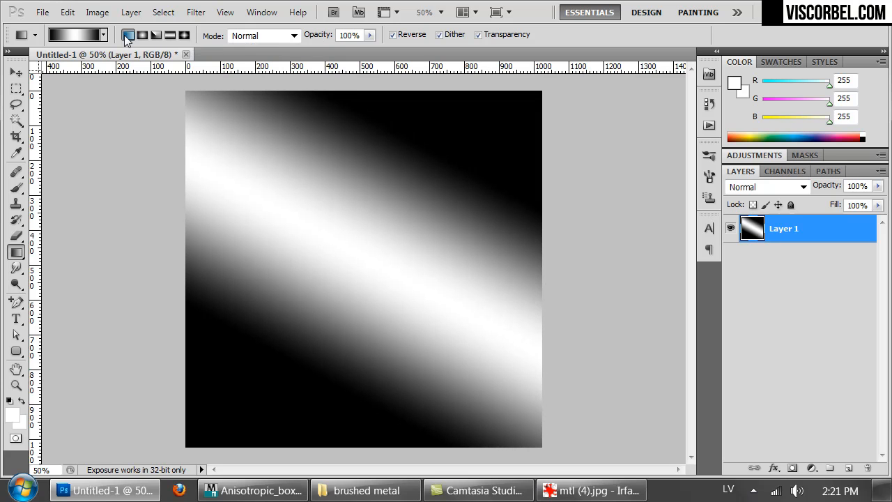
- Show the grid and fill the canvas with an angle gradient running from its exact centre straight up to the upper edge
click(157, 36)
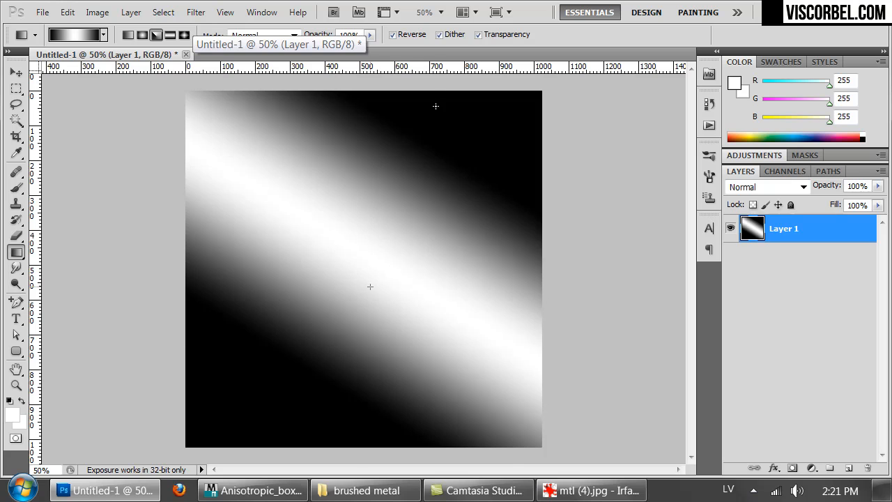
drag(370, 286, 435, 106)
drag(323, 343, 223, 307)
drag(372, 313, 476, 108)
drag(324, 284, 401, 219)
drag(365, 283, 371, 127)
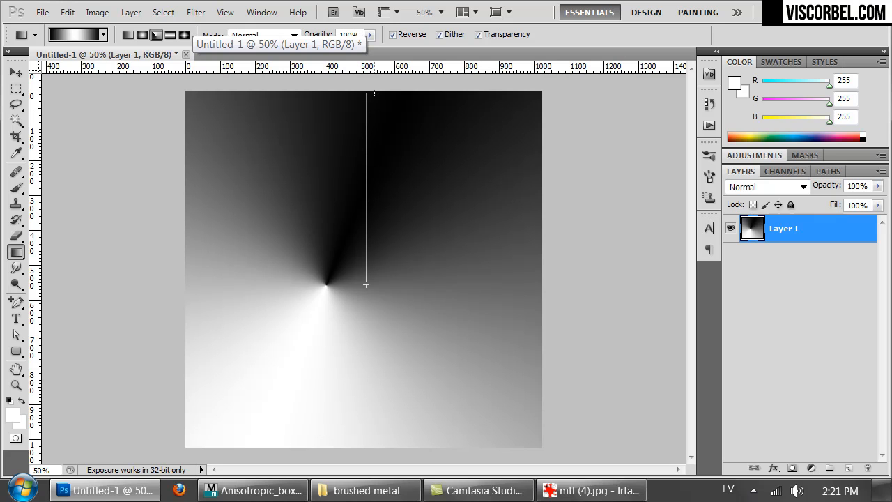
drag(374, 91, 374, 92)
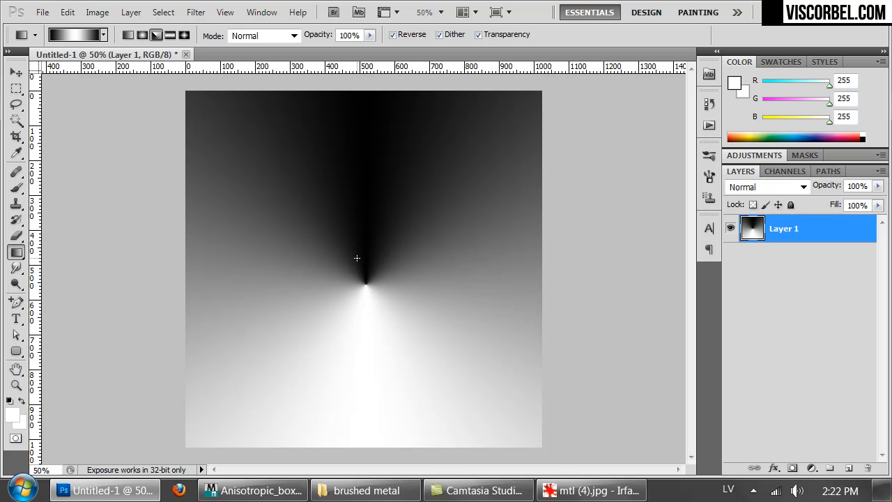
key(ctrl+apostrophe)
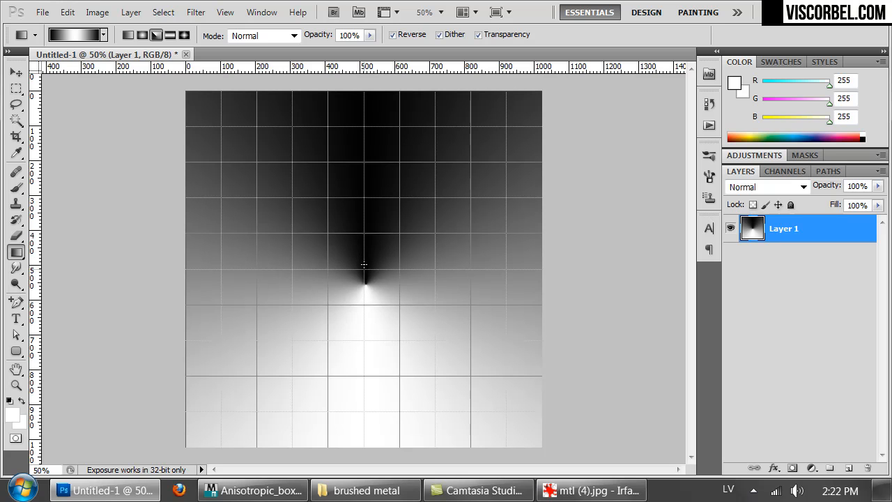
drag(364, 268, 362, 90)
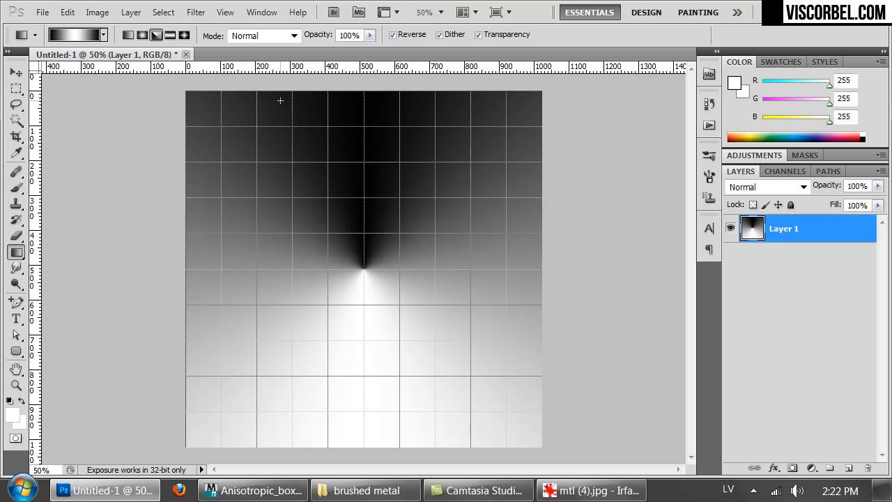
- Select a circular area spanning the whole canvas with the Elliptical Marquee tool
click(16, 88)
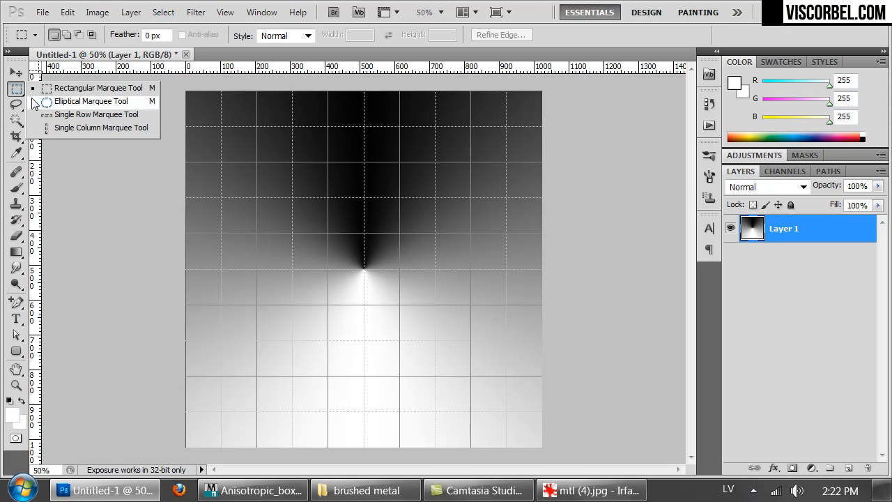
click(78, 102)
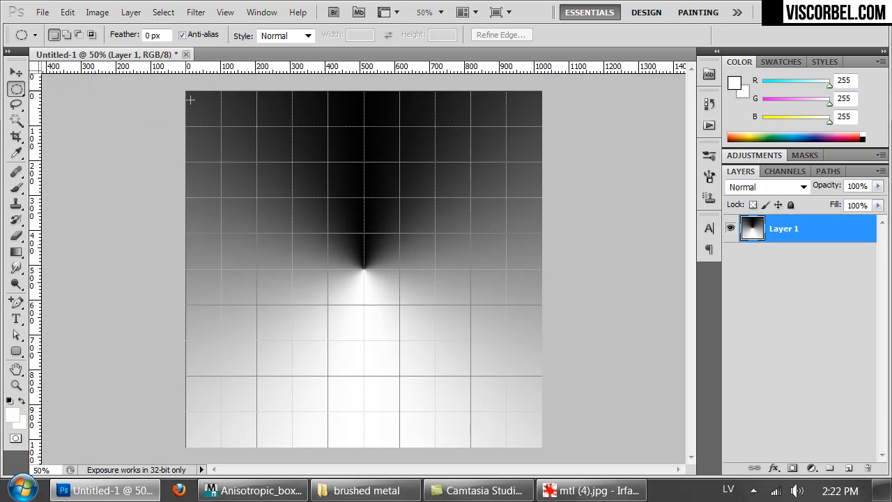
drag(286, 212, 541, 439)
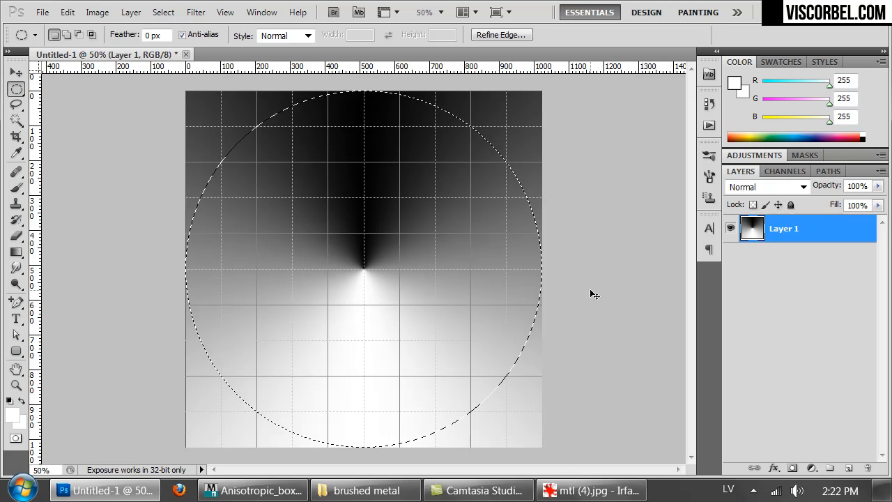
- Create a new 10000 x 10000 pixel document and paste the copied gradient circle into it
key(ctrl+n)
double_click(568, 237)
text(10000)
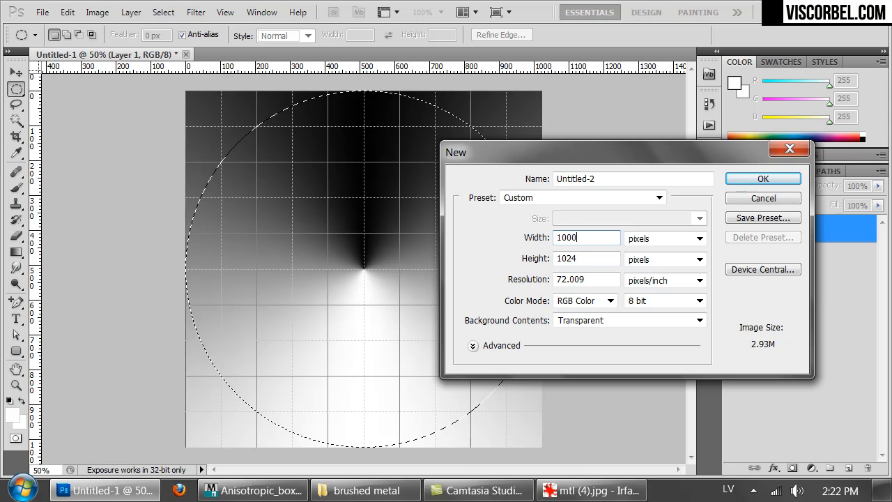
key(Tab)
key(Tab)
text(10000)
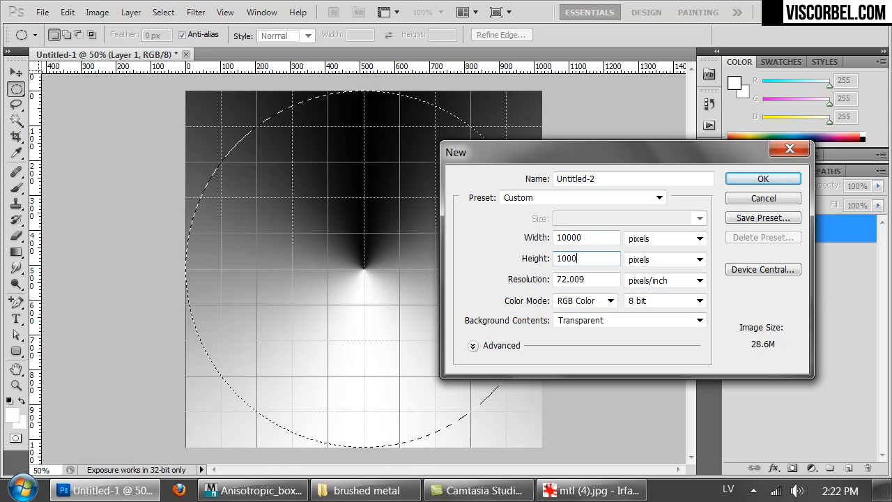
key(Return)
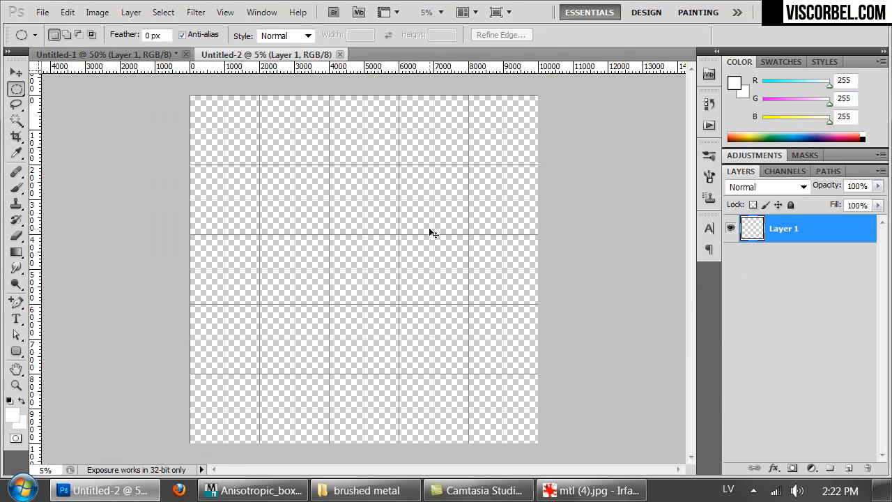
key(ctrl+v)
- Try placing the pasted circle on the grid intersection at 8000, 2000 pixels and inspect it up close
ctrl+drag(379, 255, 483, 152)
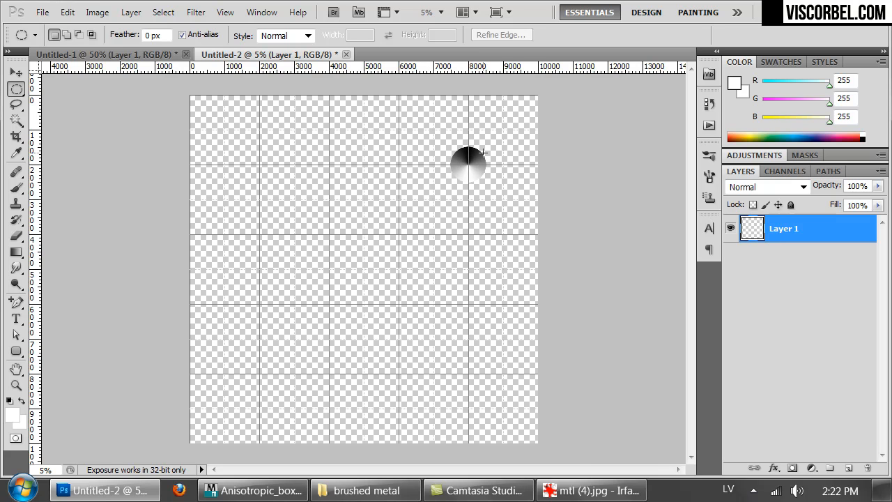
key(ctrl+plus)
key(ctrl+plus)
key(ctrl+plus)
key(ctrl+plus)
key(ctrl+plus)
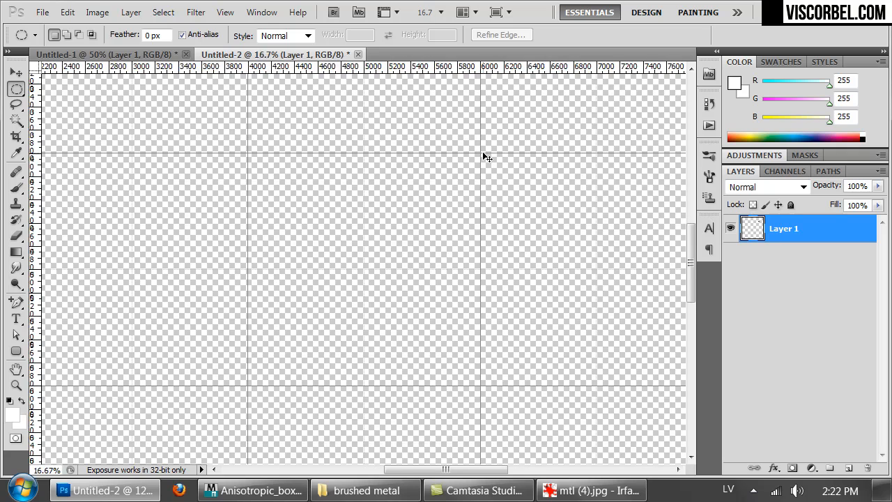
drag(505, 147, 266, 404)
drag(489, 166, 290, 325)
drag(359, 244, 345, 293)
- Check mtl (4).jpg, try the circle on the grid intersection at 4000, 2000 pixels, and undo its moves back to the canvas centre
click(591, 490)
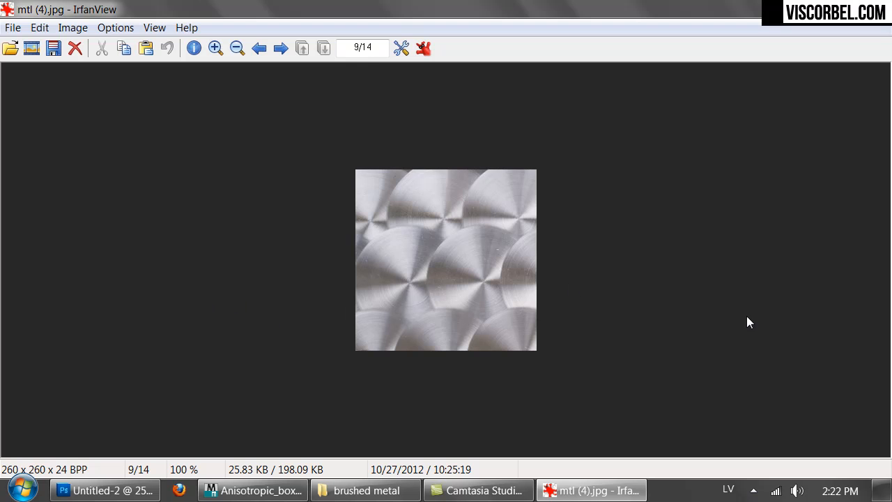
click(76, 490)
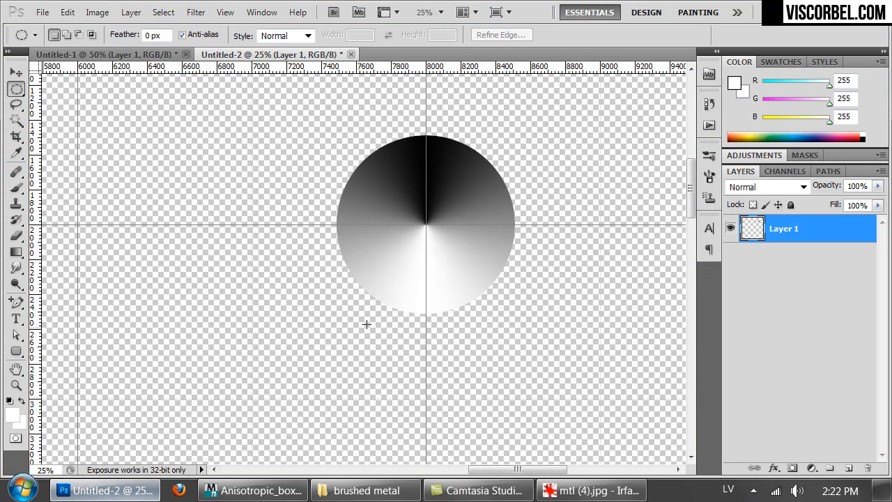
key(ctrl+minus)
key(ctrl+minus)
key(ctrl+minus)
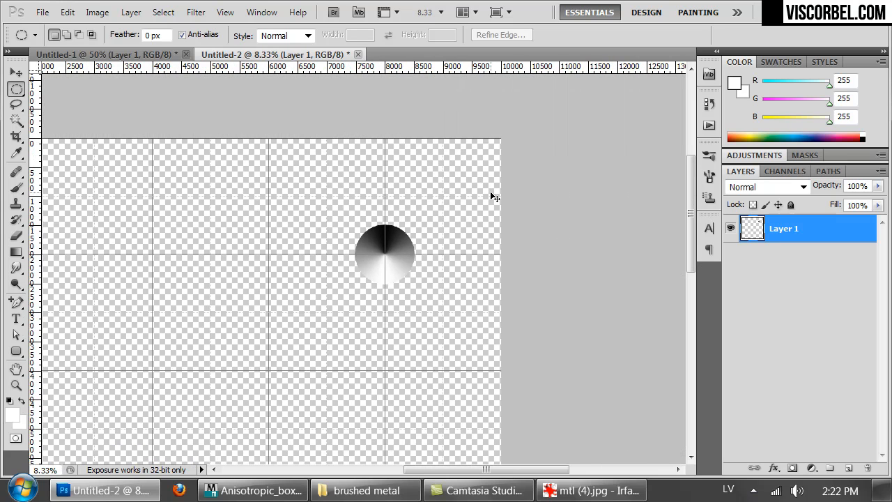
ctrl+drag(408, 253, 172, 253)
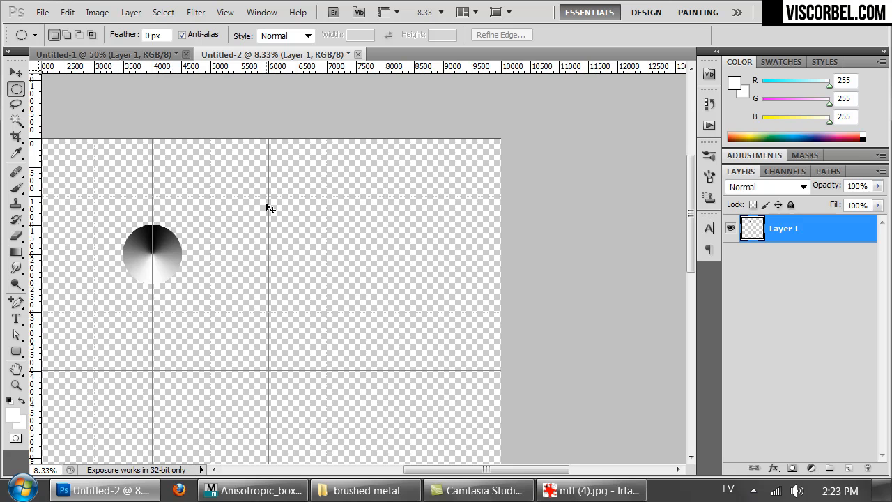
key(ctrl+plus)
drag(210, 221, 506, 230)
ctrl+drag(397, 230, 470, 227)
key(ctrl+alt+z)
key(ctrl+alt+z)
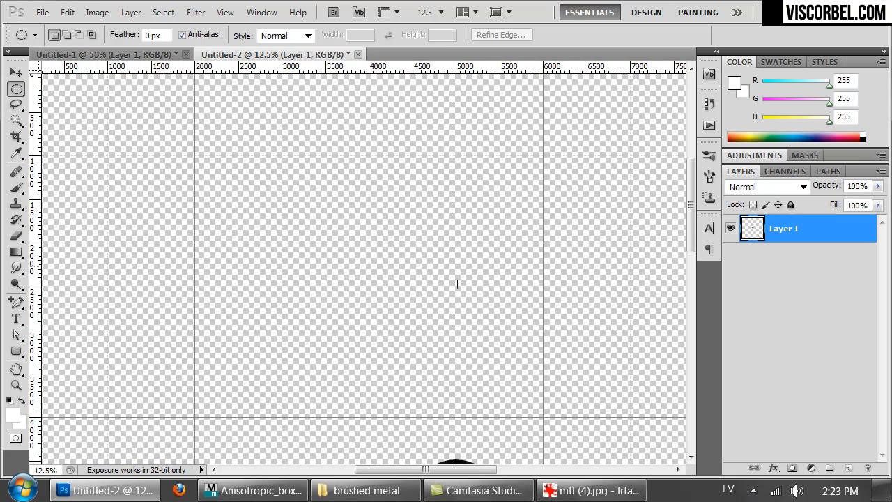
- Consult mtl (4).jpg again, duplicate the gradient circle's layer in Photoshop, and move the copy about 660 pixels right, overlapping the original
drag(490, 413, 416, 181)
key(ctrl+plus)
key(ctrl+plus)
key(ctrl+plus)
key(ctrl+plus)
drag(468, 332, 374, 237)
click(589, 491)
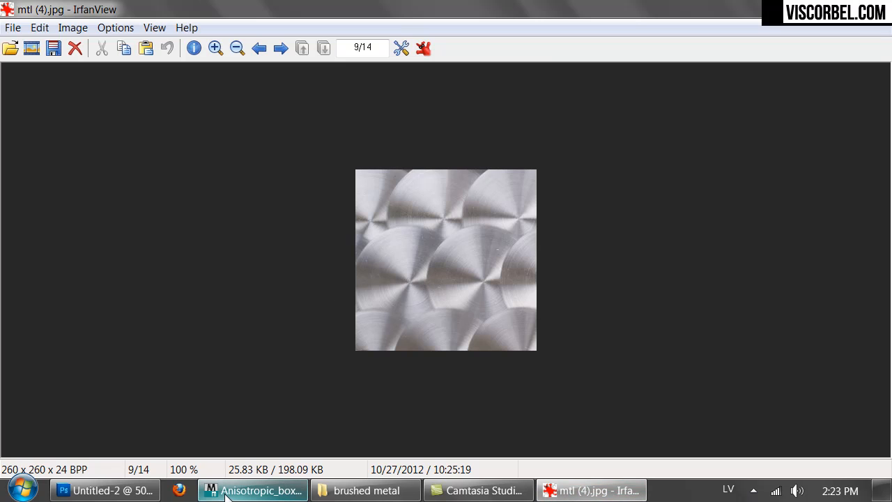
mouse_move(226, 493)
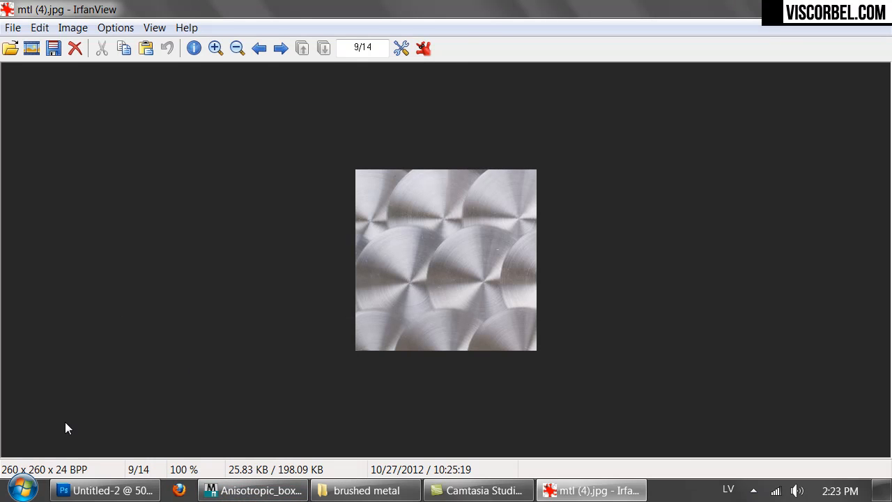
click(105, 490)
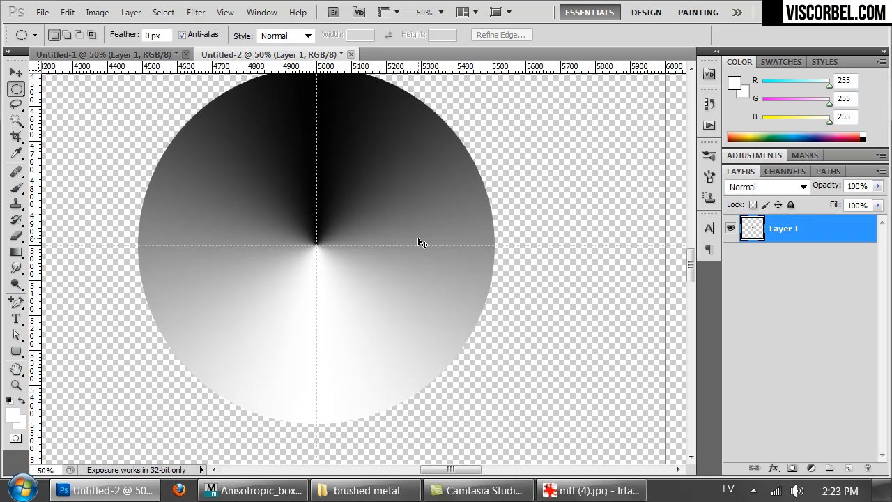
key(ctrl+j)
ctrl+drag(237, 252, 467, 260)
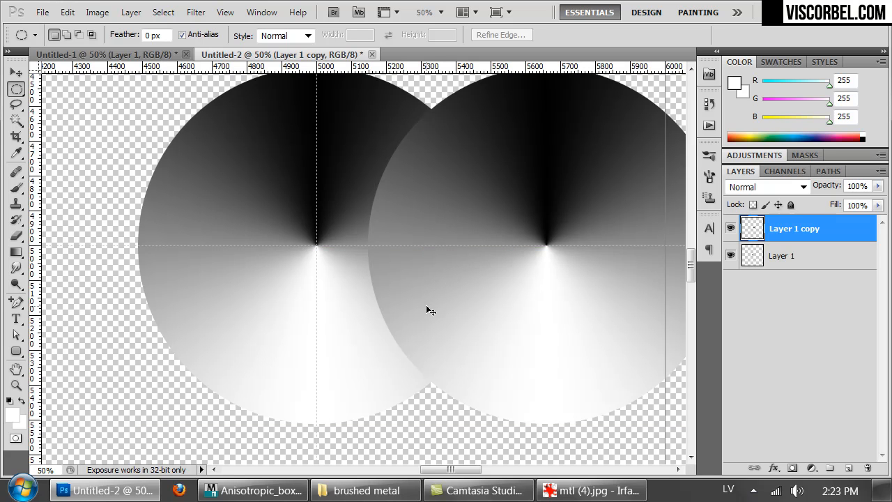
key(ctrl+minus)
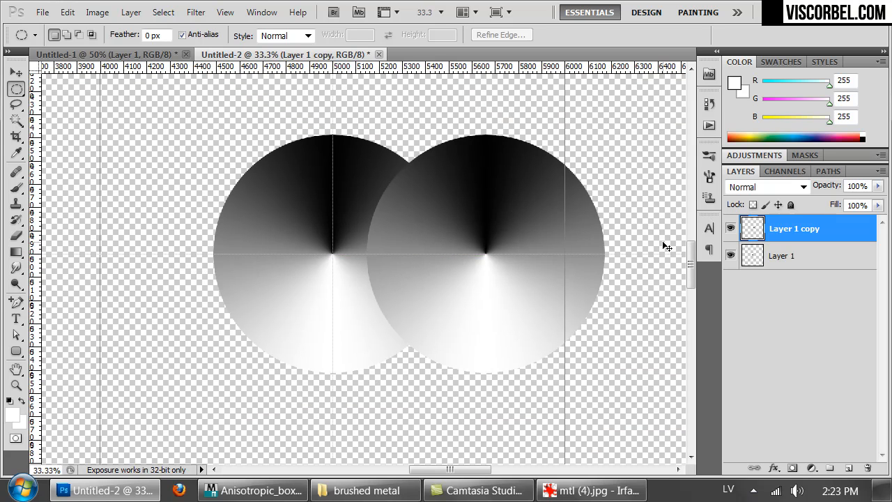
- Try moving the copied circle onto the grid line at 6000 pixels and undo the move
drag(502, 282, 470, 306)
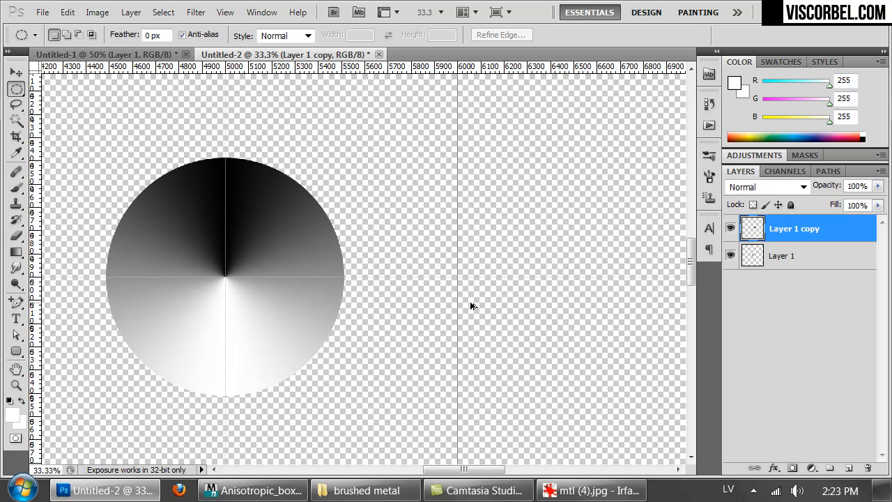
ctrl+drag(205, 302, 437, 303)
key(ctrl+z)
- Set the grid preferences to a gridline every 700 pixels
click(68, 13)
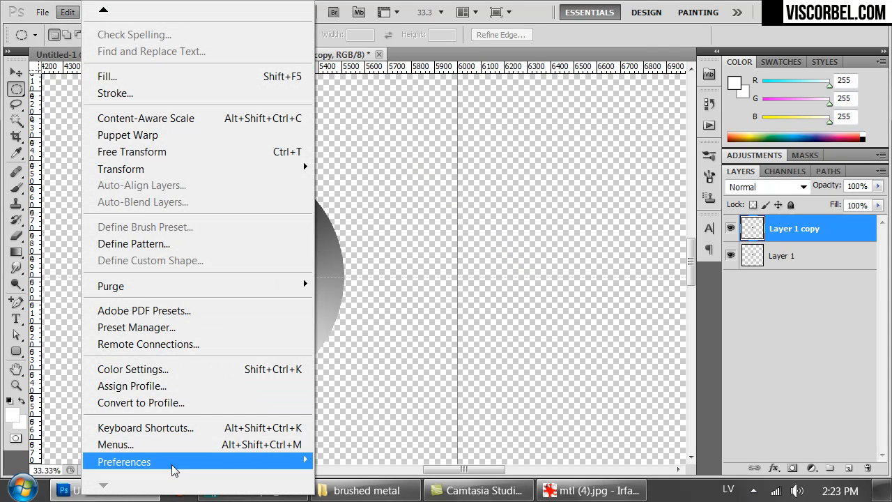
mouse_move(192, 462)
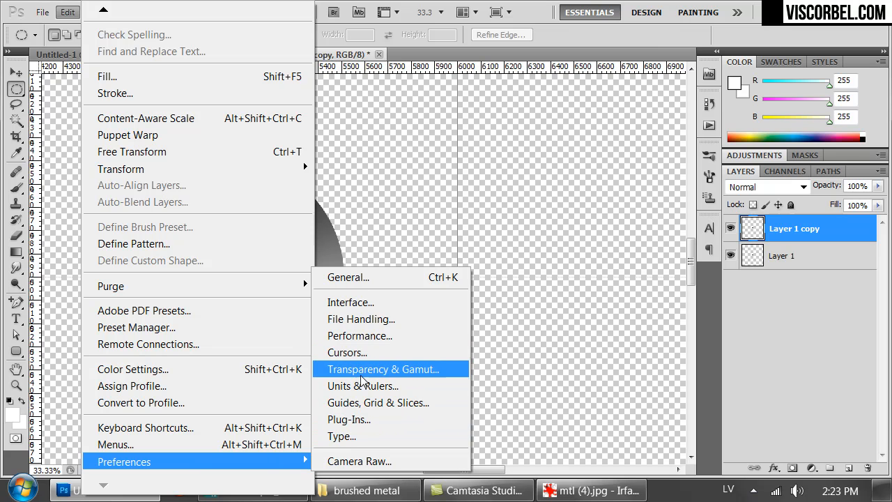
click(354, 402)
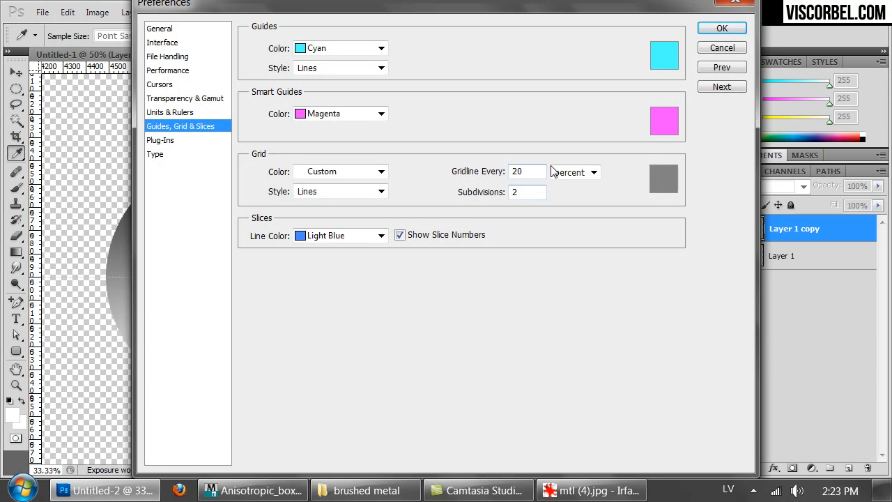
click(561, 172)
click(564, 190)
click(482, 175)
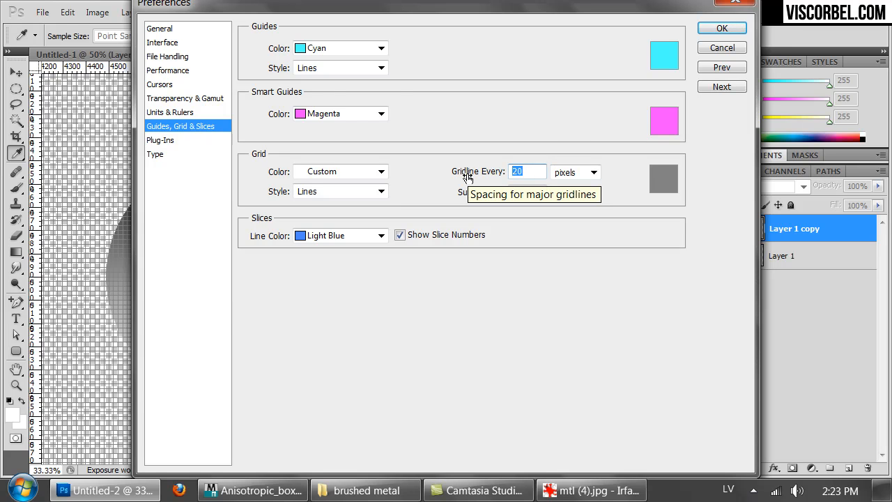
text(700)
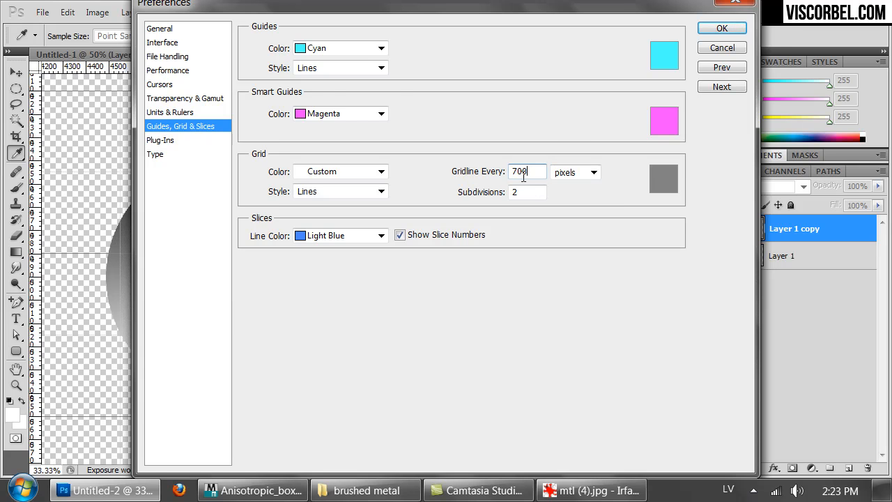
click(723, 28)
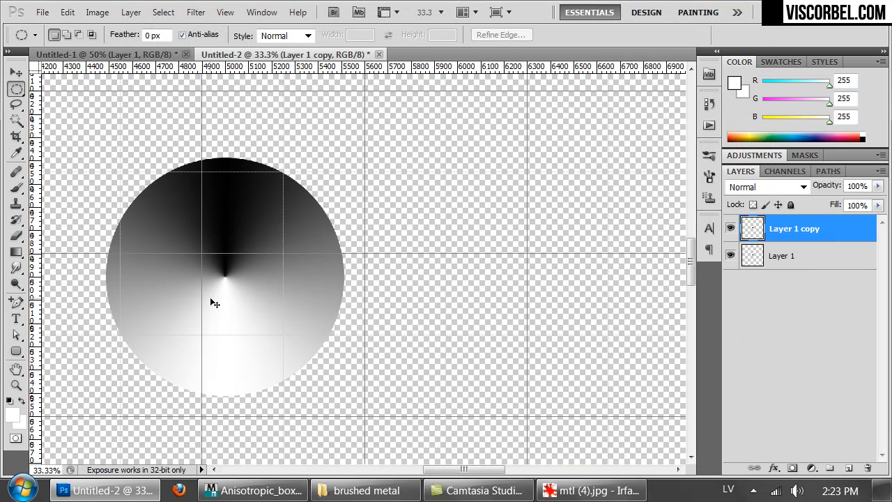
- Place two copies of the circle on the neighbouring gridlines at 4900 and 5600 pixels, with the original Layer 1 hidden
ctrl+drag(245, 300, 236, 294)
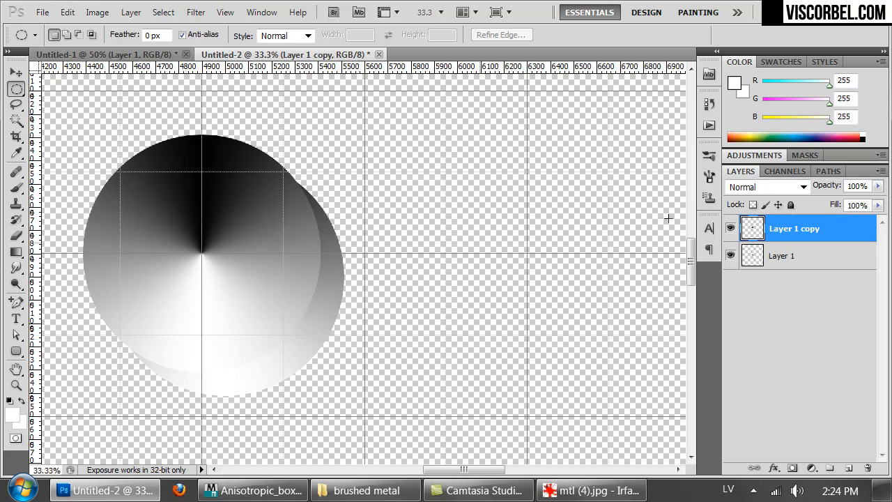
click(729, 256)
key(ctrl+j)
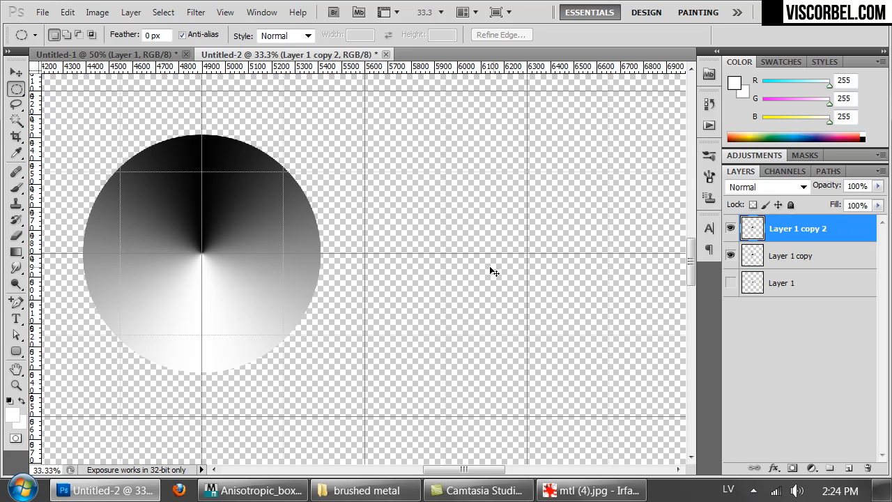
ctrl+drag(258, 286, 420, 280)
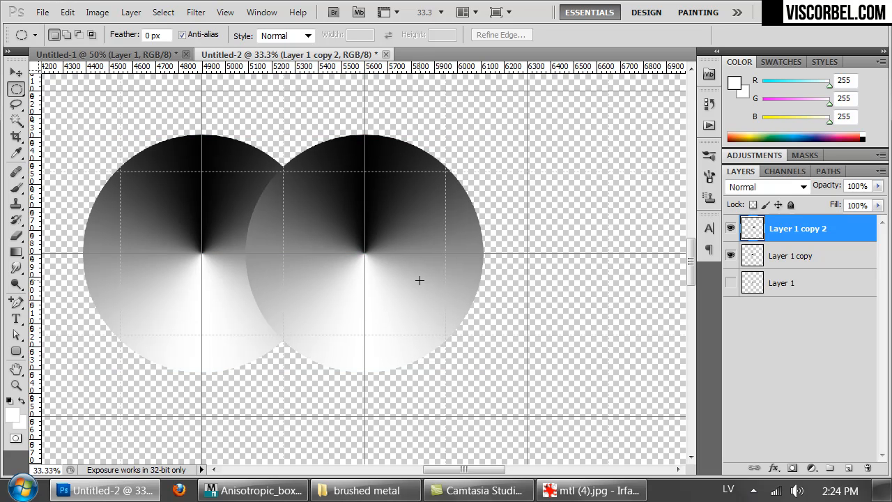
- Add two more overlapping copies at 6300 and 7000 pixels to complete the horizontal row of four circles
key(ctrl+j)
ctrl+drag(315, 300, 473, 304)
key(ctrl+minus)
drag(599, 342, 460, 338)
ctrl+drag(354, 296, 452, 308)
key(ctrl+alt+z)
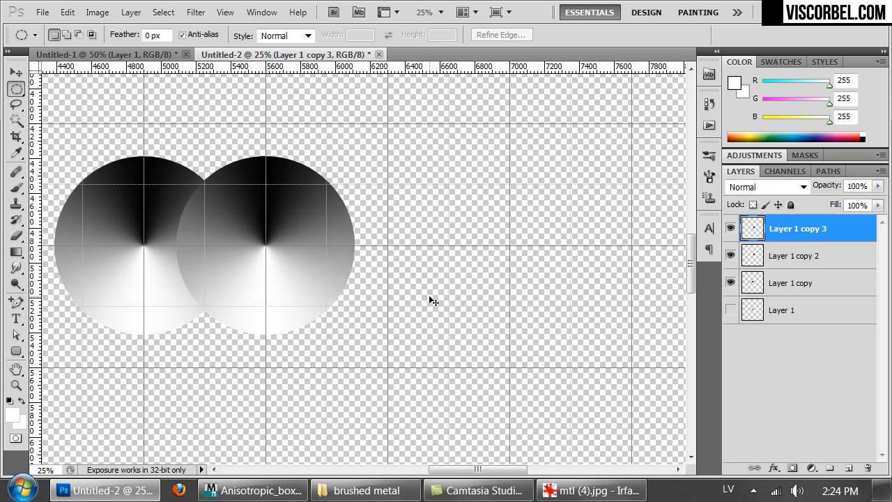
key(ctrl+alt+z)
key(ctrl+shift+z)
key(ctrl+shift+z)
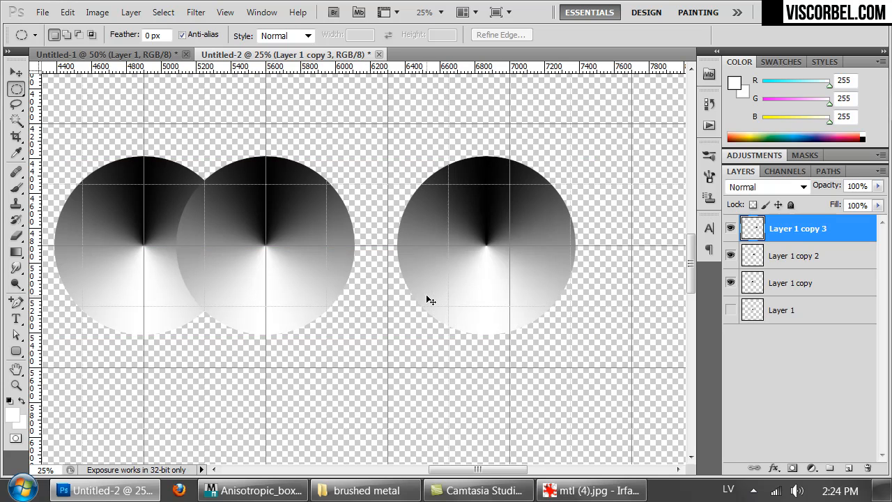
mouse_move(480, 289)
ctrl+mouse_down()
mouse_move(384, 295)
mouse_move(367, 282)
mouse_move(364, 303)
mouse_move(481, 299)
ctrl+mouse_up()
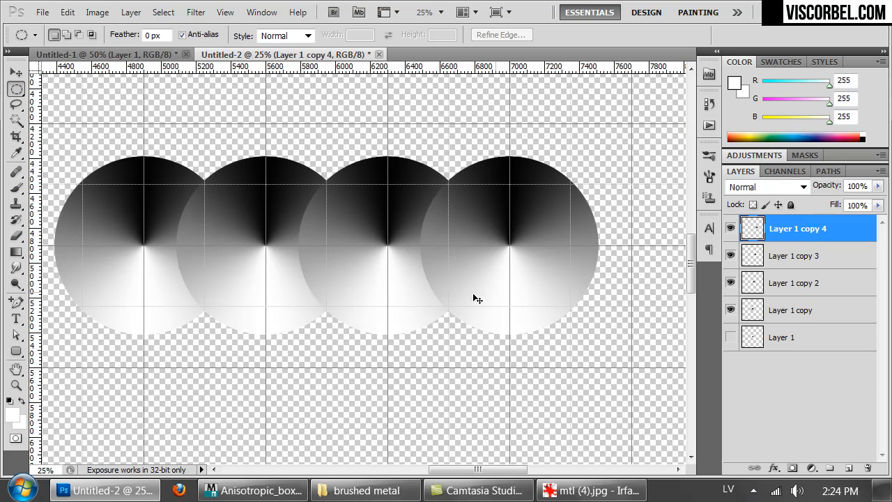
- Build a second row of four circle copies 700 pixels below the first, shifted 350 pixels right and spaced 700 pixels apart
key(ctrl+j)
ctrl+drag(553, 274, 241, 401)
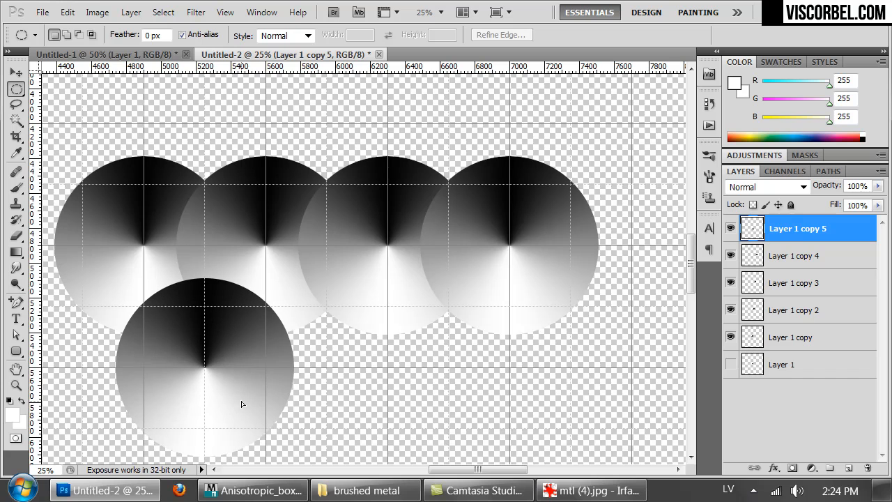
drag(356, 401, 354, 344)
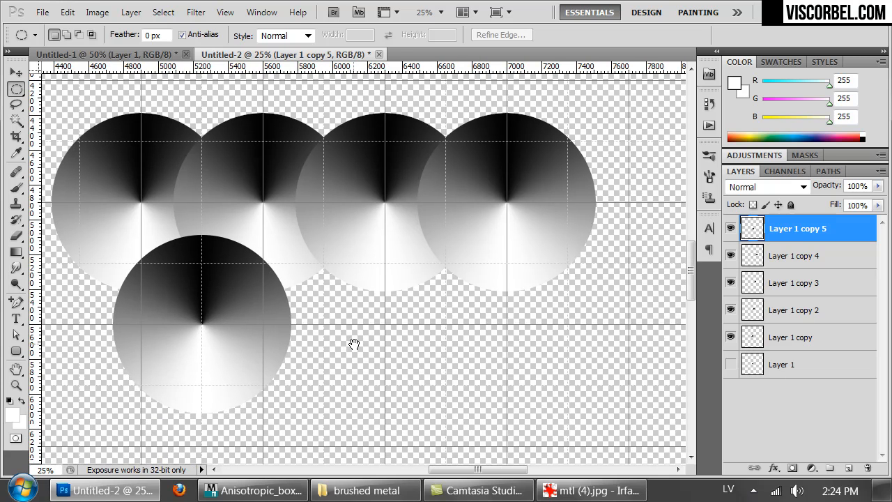
key(ctrl+j)
ctrl+drag(237, 365, 350, 367)
key(ctrl+j)
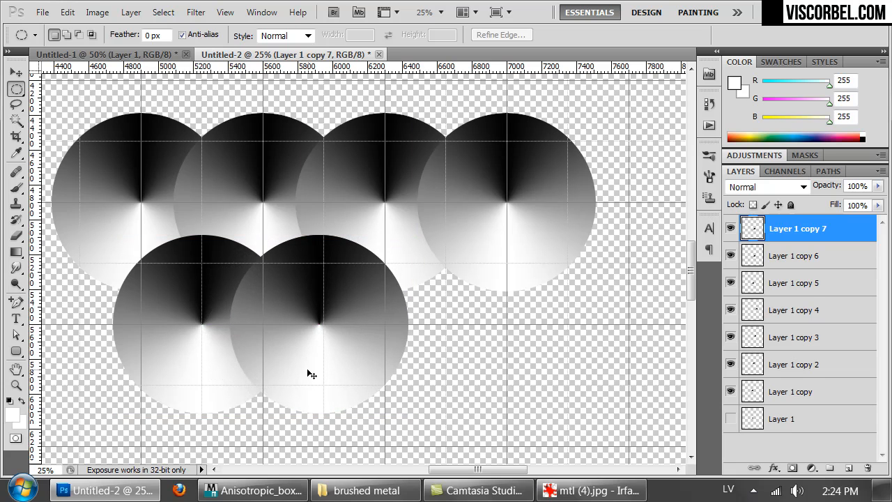
key(ctrl+z)
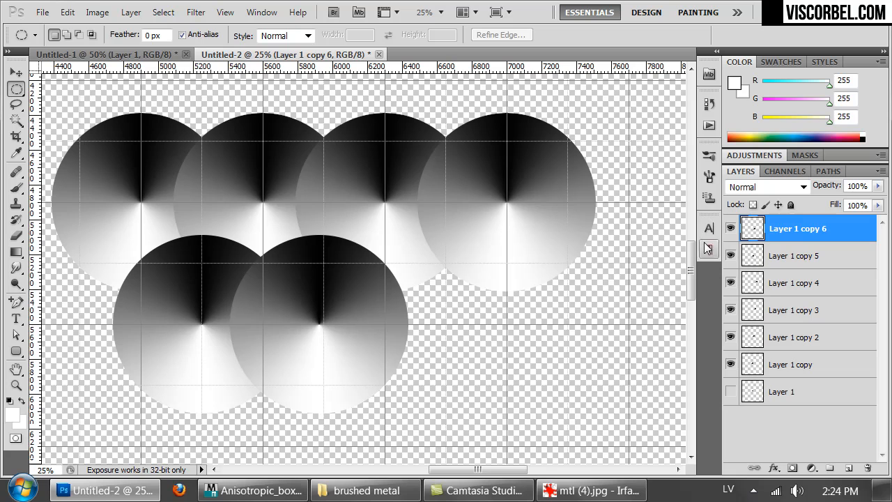
ctrl+drag(357, 348, 554, 372)
key(ctrl+j)
key(ctrl+j)
- Build a third row of four circle copies 700 pixels below the second, aligned horizontally with the first row
key(ctrl+j)
ctrl+drag(601, 338, 174, 427)
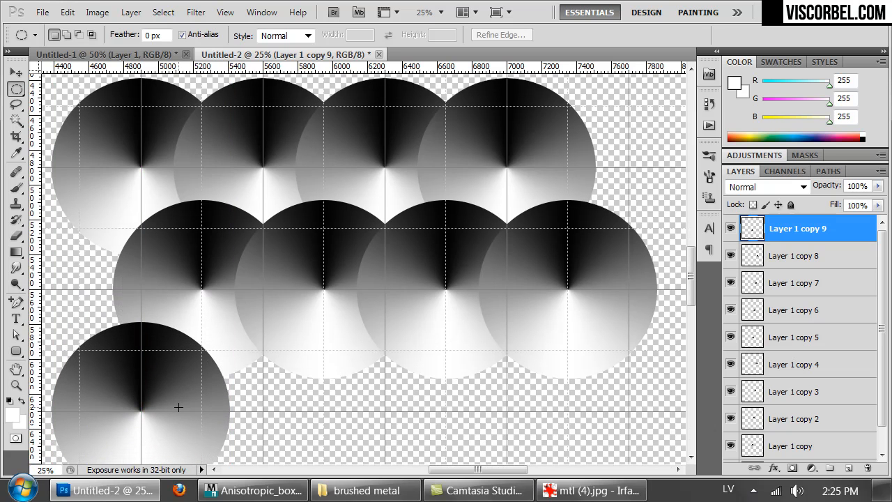
key(ctrl+j)
ctrl+drag(104, 414, 478, 433)
key(ctrl+j)
key(ctrl+j)
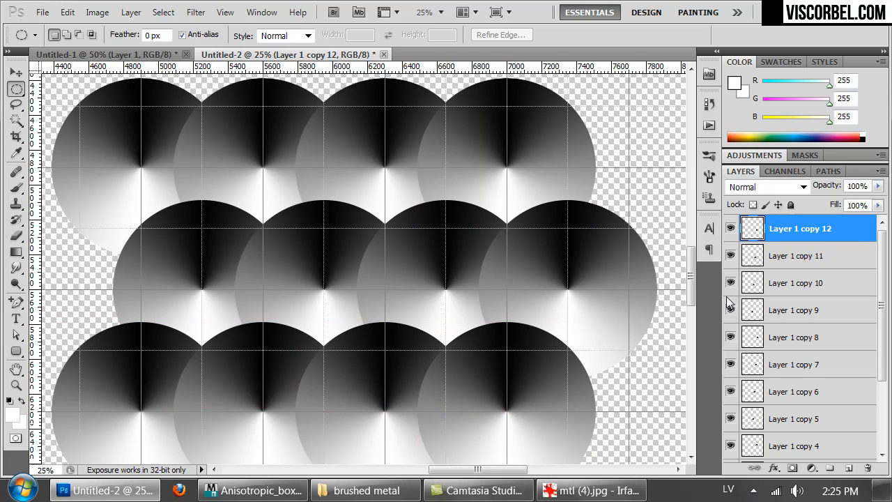
- Select a 1400 x 1400 pixel square with the Rectangular Marquee, from the first circle's centre to the third row's third circle centre
drag(489, 296, 519, 278)
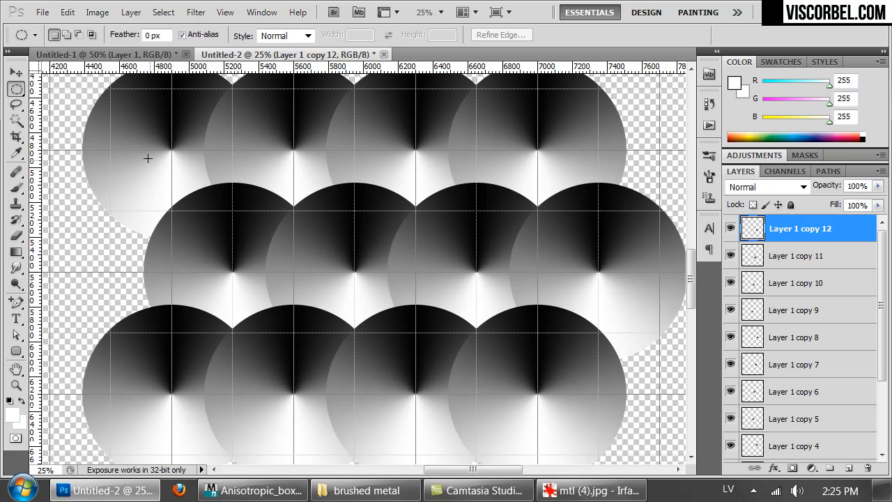
right_click(9, 91)
click(69, 88)
drag(361, 326, 416, 394)
drag(416, 395, 415, 394)
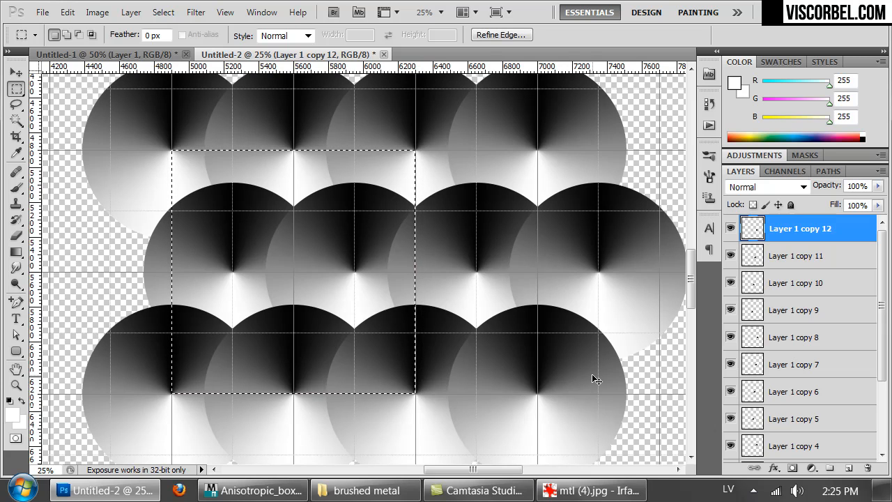
- Paste the merged copy of the selected area into a new 1400 x 1400 pixel document and hide its grid
key(ctrl+n)
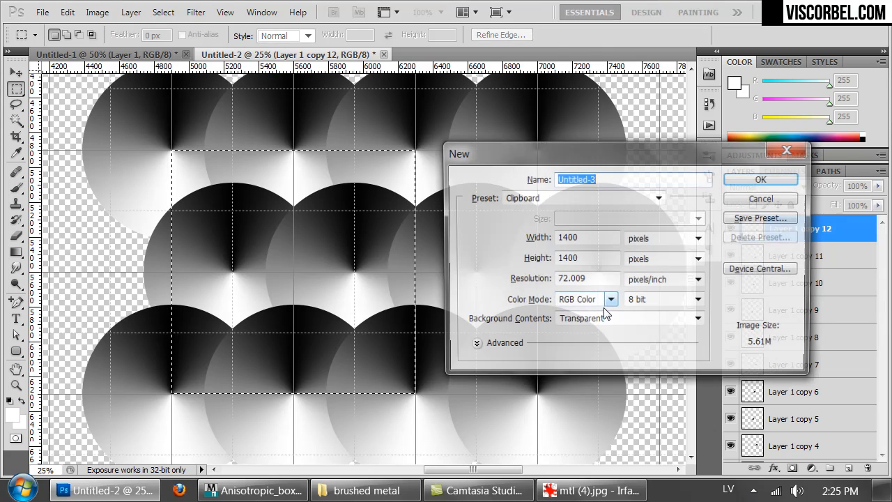
key(Return)
key(ctrl+v)
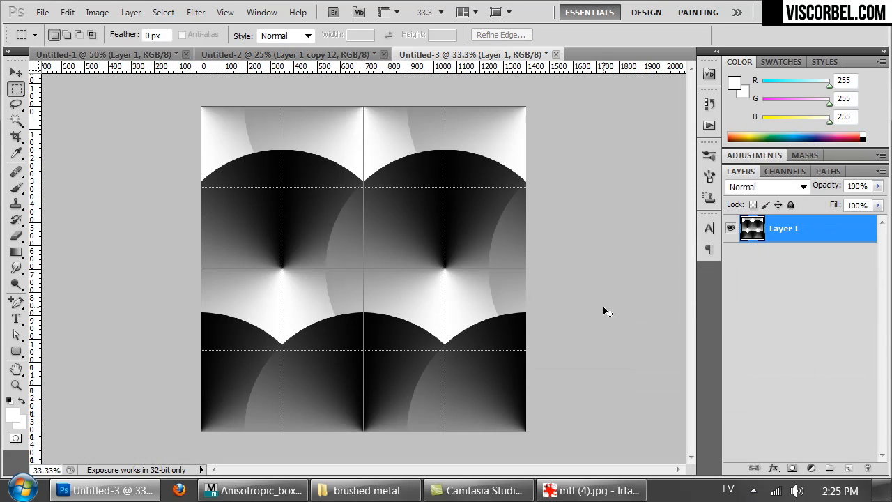
key(ctrl+minus)
key(ctrl+h)
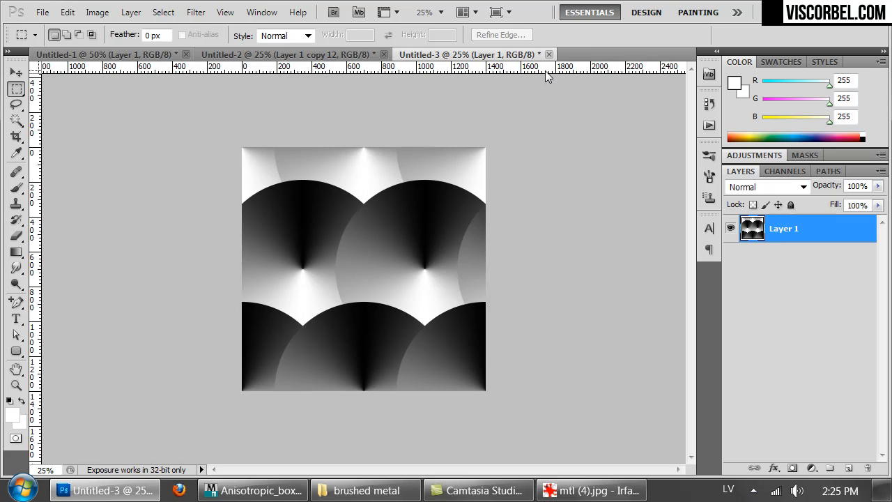
- Check the tile for seams by previewing horizontal and vertical shifts in the Offset filter with Wrap Around, without applying it
click(195, 12)
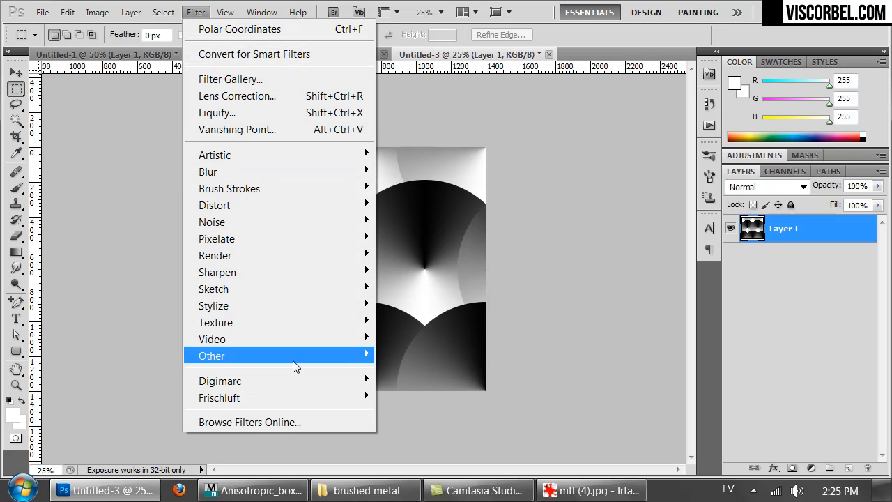
mouse_move(277, 365)
click(135, 421)
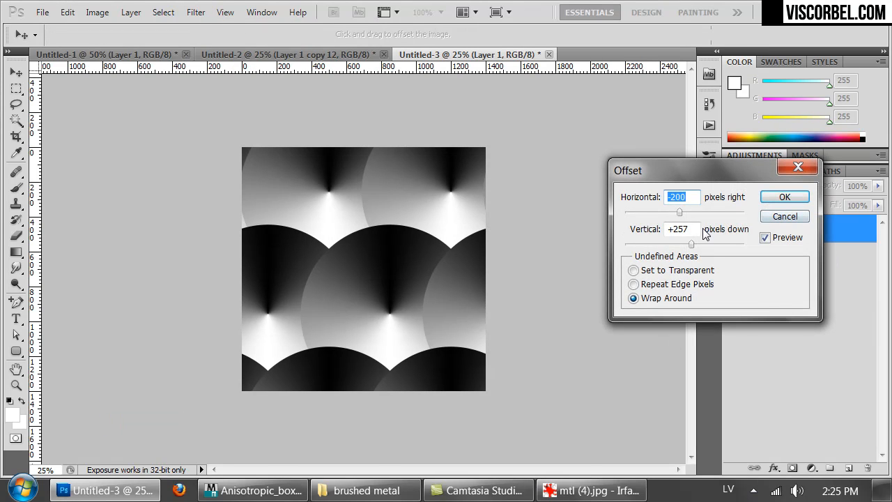
drag(700, 210, 721, 212)
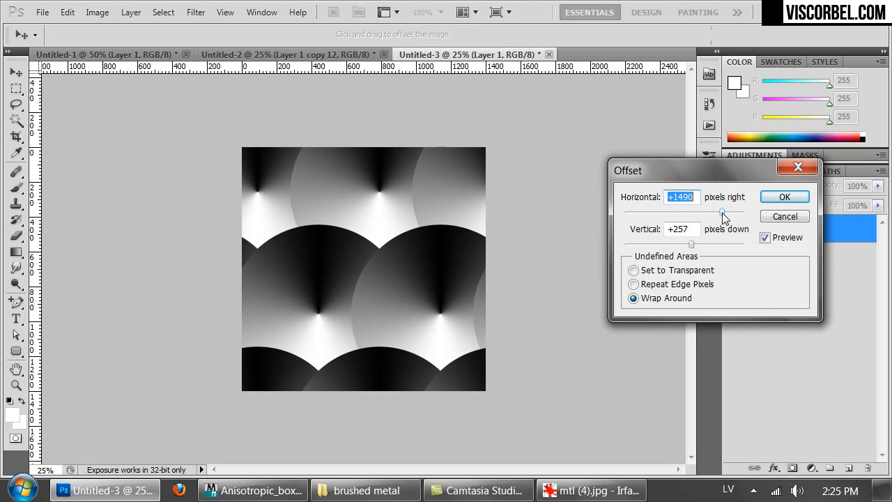
drag(691, 244, 717, 246)
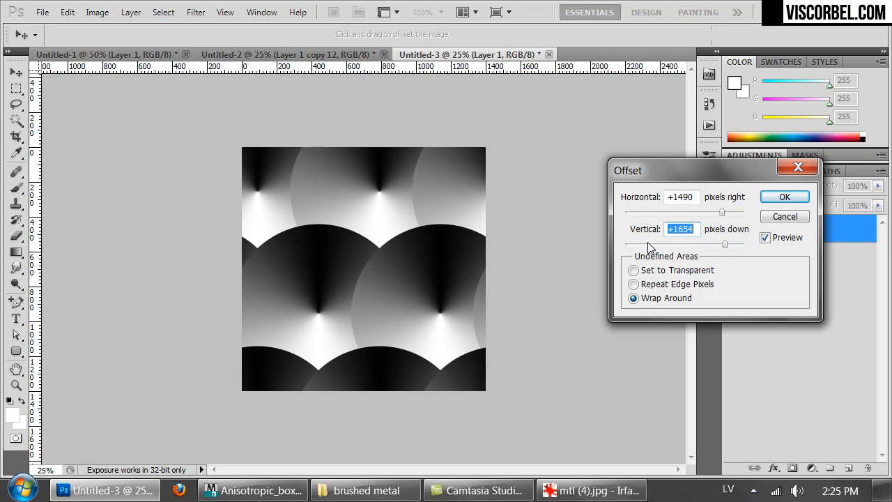
click(644, 245)
click(761, 216)
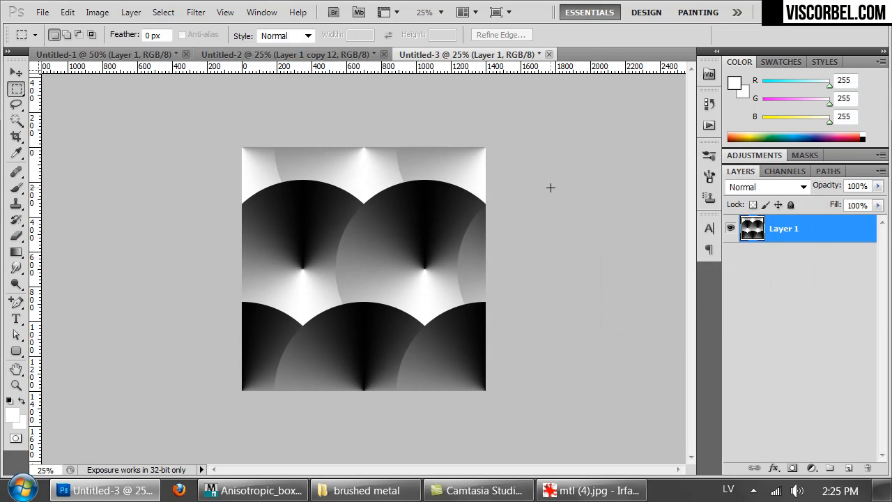
- Save the tile as a PNG copy named ani_circles in the Textures folder inside Vol3 on the desktop
key(ctrl+shift+s)
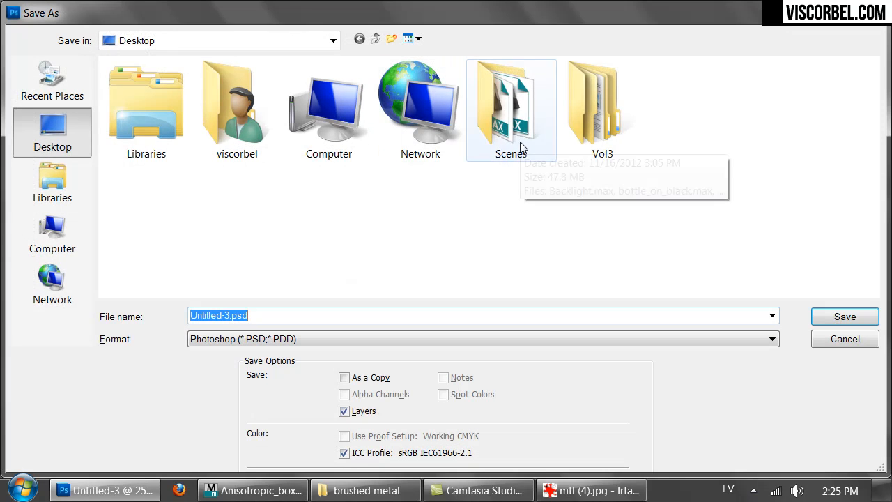
click(498, 142)
double_click(584, 101)
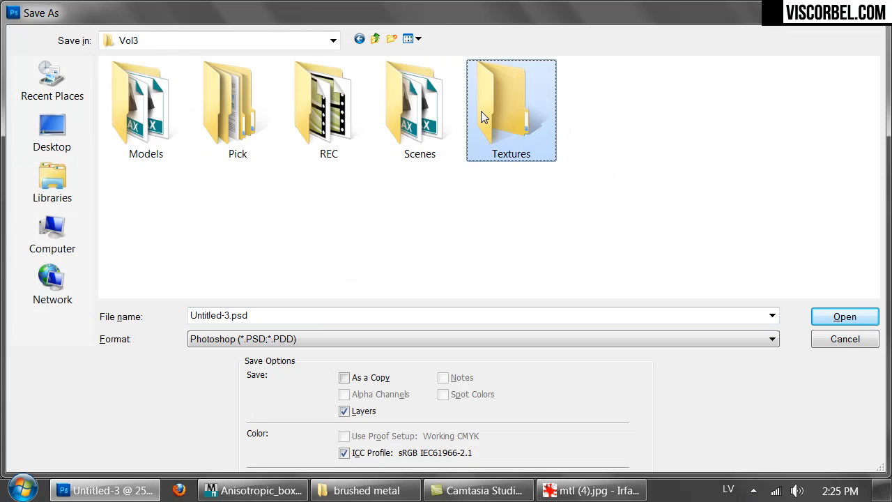
double_click(481, 111)
click(197, 338)
click(230, 277)
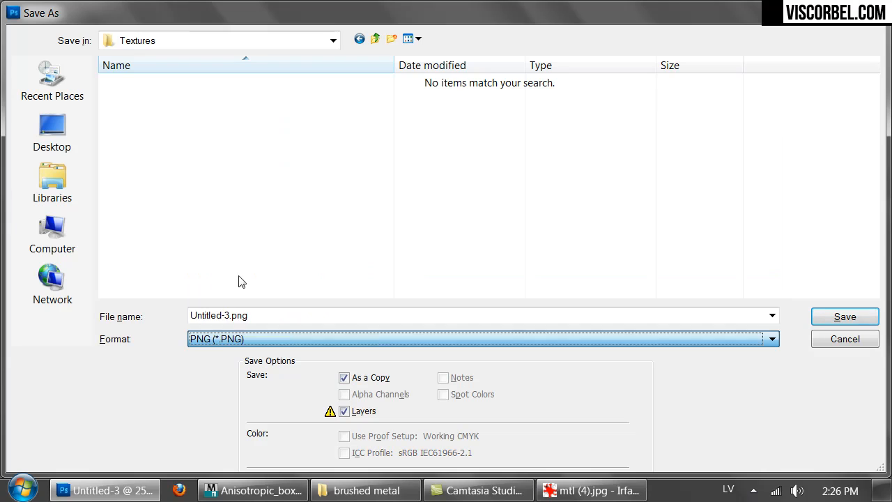
click(227, 310)
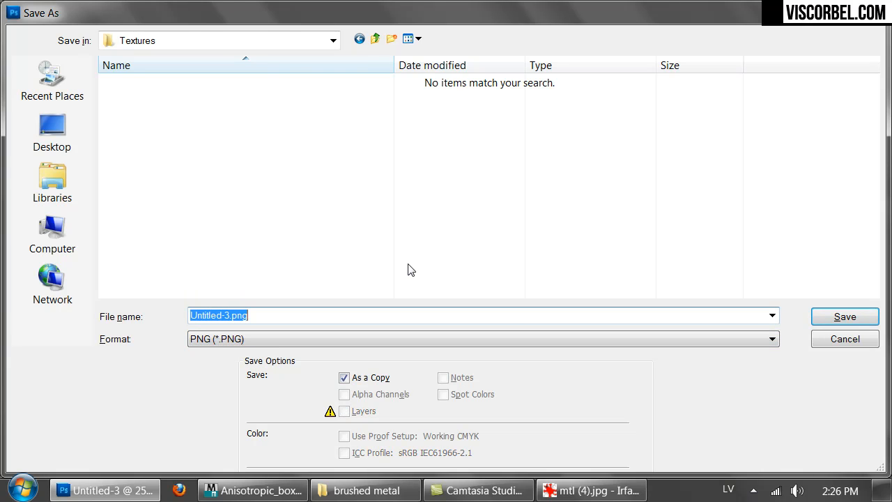
text(ci)
text(a)
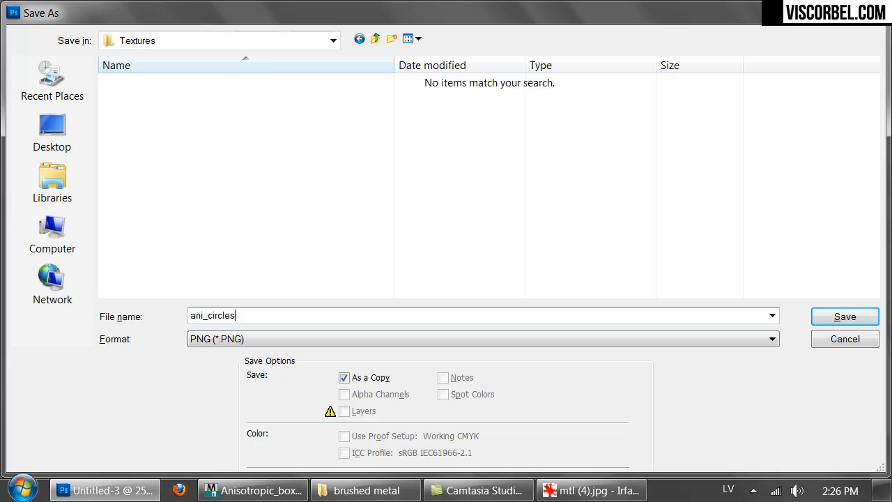
key(Return)
key(Return)
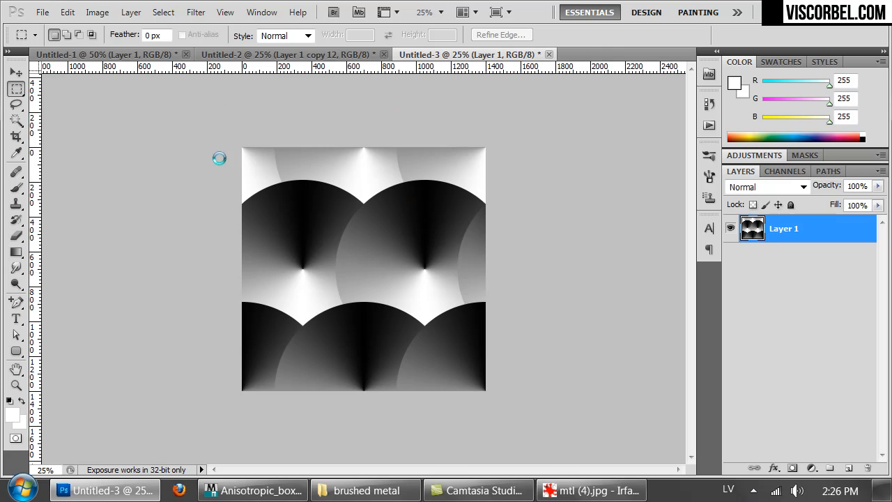
- Switch to 3ds Max, run a test render of the box scene and close the render windows
click(282, 402)
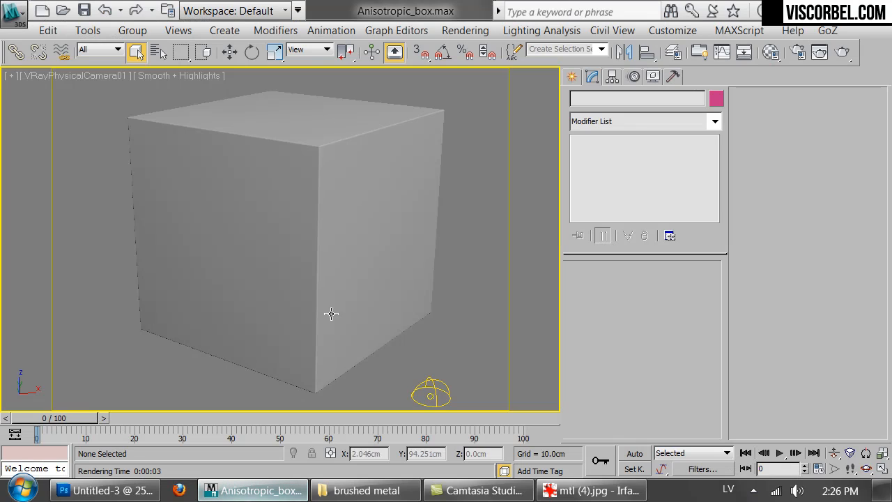
click(355, 248)
click(504, 242)
click(842, 53)
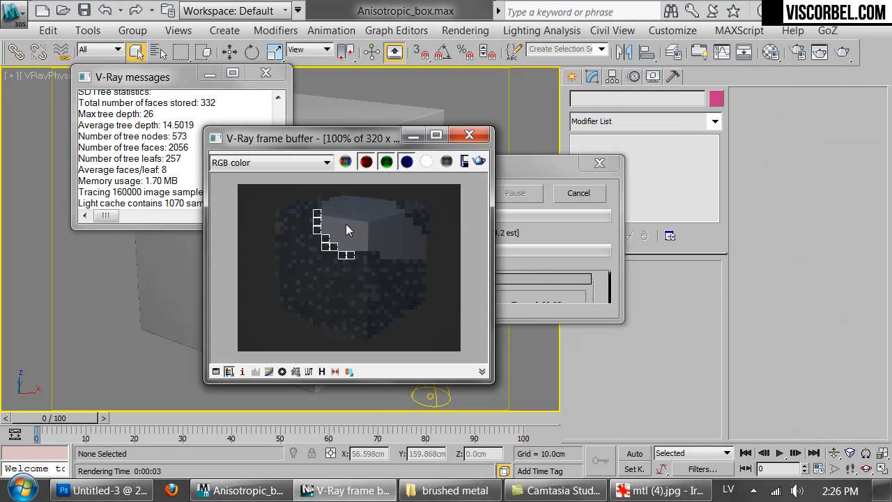
click(468, 135)
click(266, 73)
- Open the Material Editor beside the box and replace the first sample slot's material with a VRayMtl
key(m)
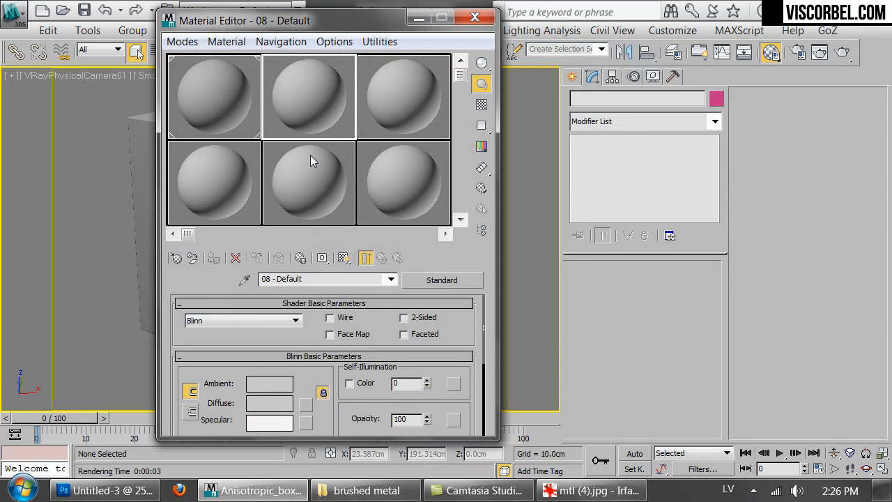
drag(240, 41, 583, 59)
click(553, 120)
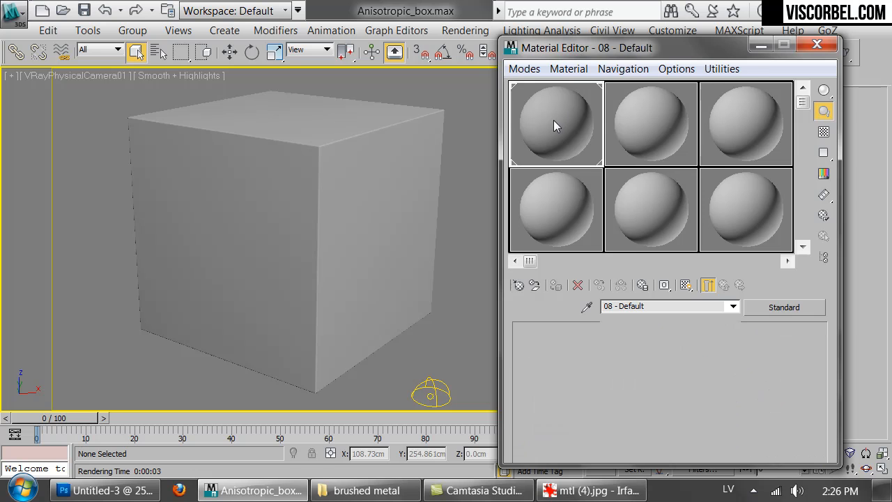
click(521, 285)
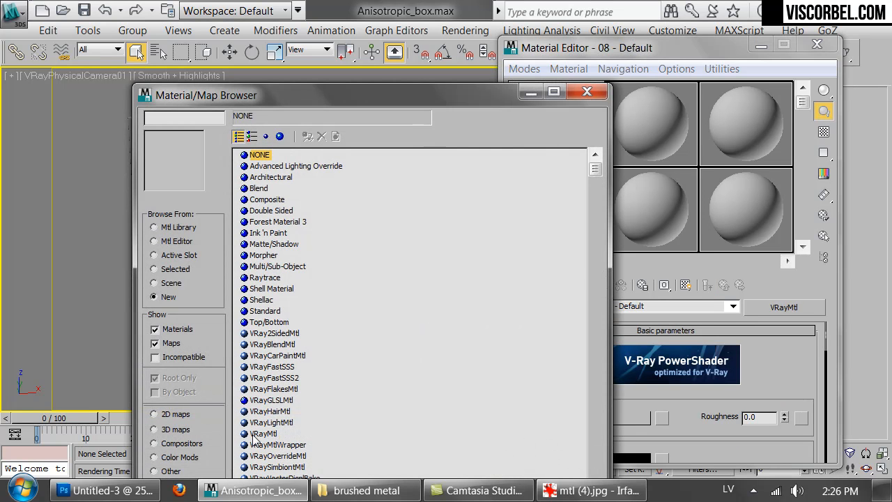
double_click(263, 433)
click(535, 106)
click(587, 92)
- Set the VRayMtl's diffuse colour to a dark grey with value 45
click(625, 416)
drag(510, 177, 522, 177)
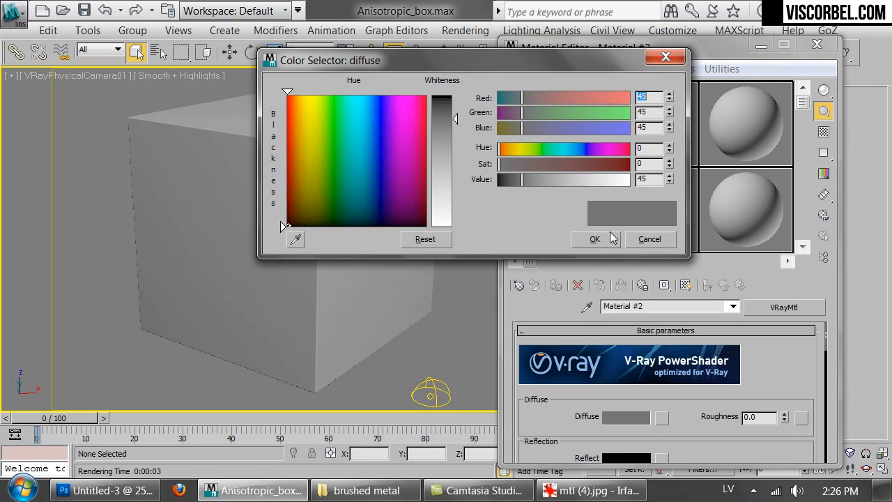
click(594, 239)
- Set the reflection colour to a near-white value of 244 and enable Fresnel reflections with an IOR of 80
scroll(557, 309, down, 4)
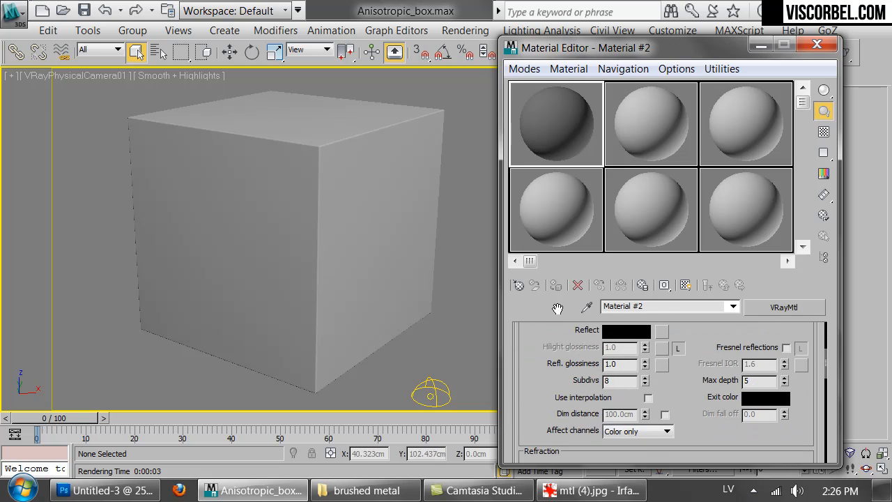
click(620, 332)
click(623, 180)
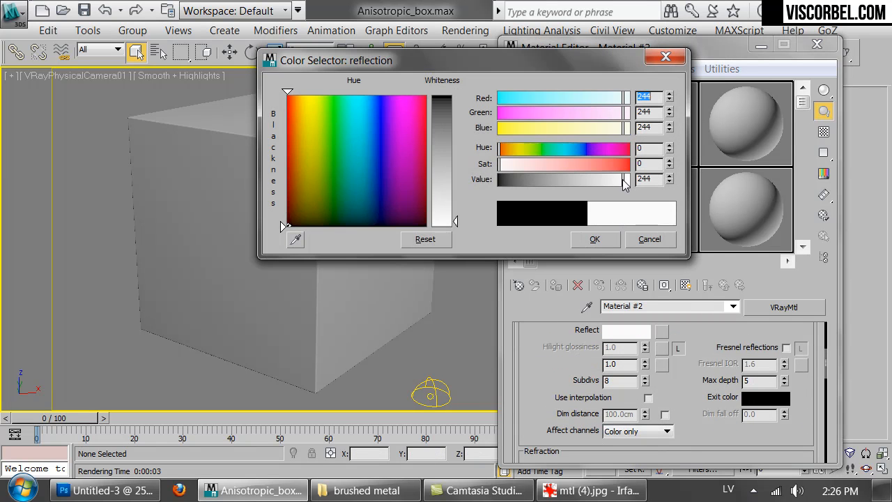
click(593, 238)
click(786, 347)
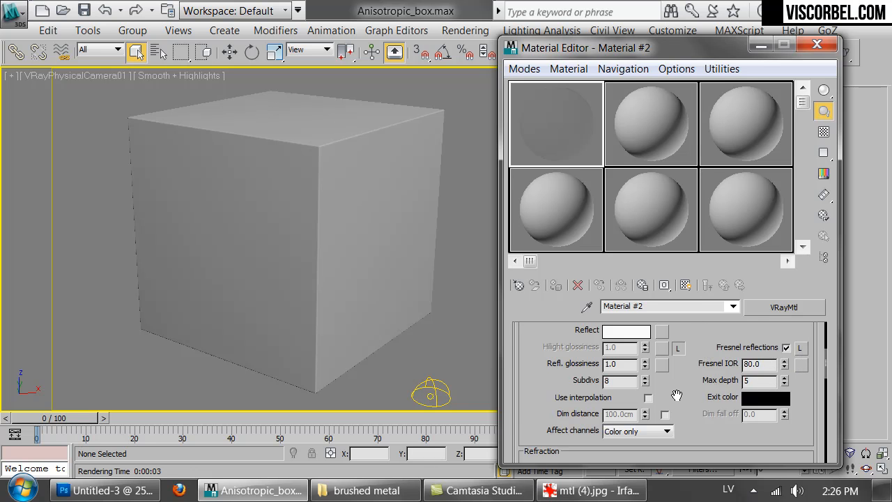
- Set the material's BRDF type to Ward and turn on the patterned background for its sample slot
scroll(676, 395, down, 10)
scroll(582, 366, up, 3)
click(573, 391)
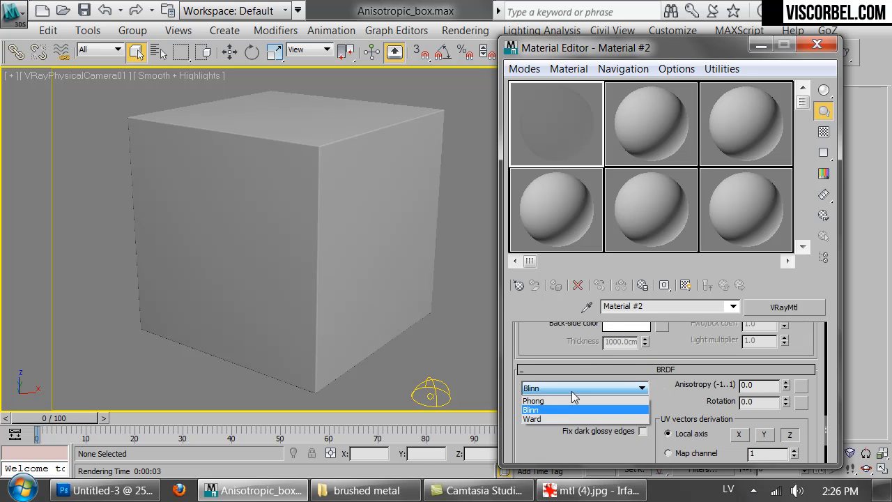
click(548, 419)
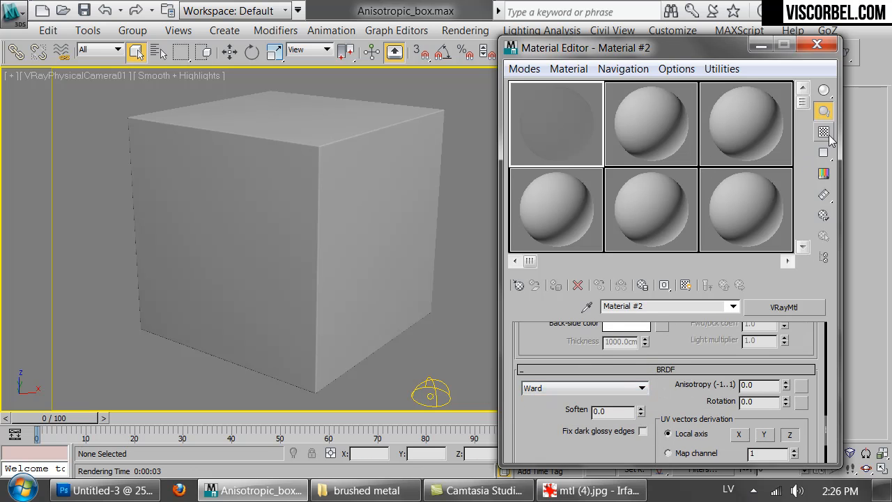
- Set the material's reflection glossiness to 0.8
scroll(591, 388, up, 12)
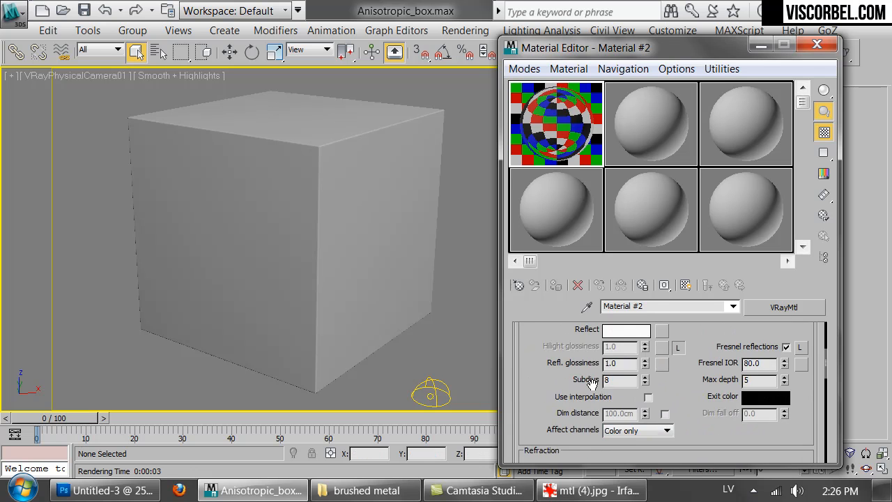
double_click(627, 405)
text(0.8)
key(Return)
- Assign the VRayMtl to the box, run a test render and close the extra render windows
drag(530, 132, 301, 181)
drag(717, 53, 454, 58)
click(825, 55)
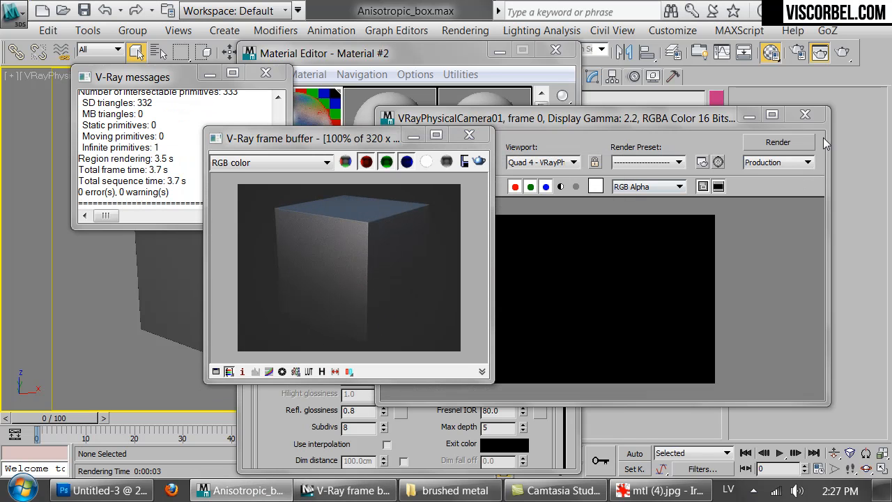
click(805, 115)
click(263, 72)
click(502, 362)
- Darken the environment background colour to a dark grey, re-render the box and close the environment settings and render log
drag(393, 52, 520, 53)
click(493, 32)
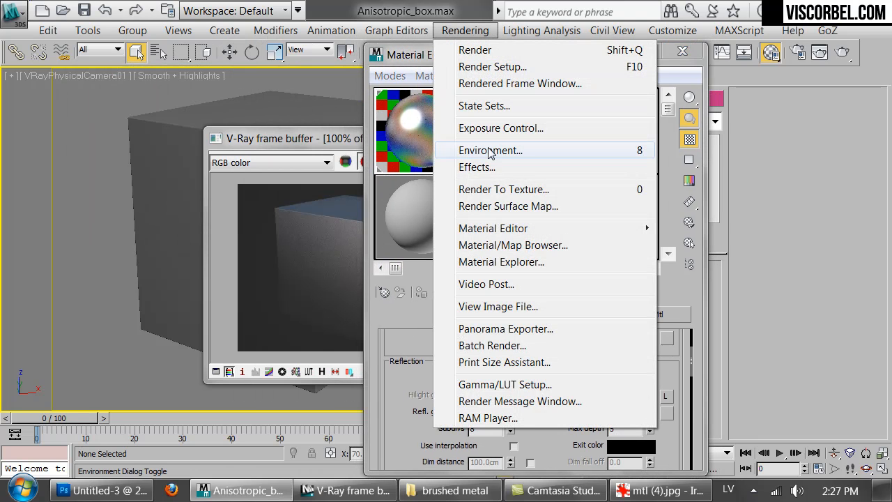
click(481, 148)
click(42, 212)
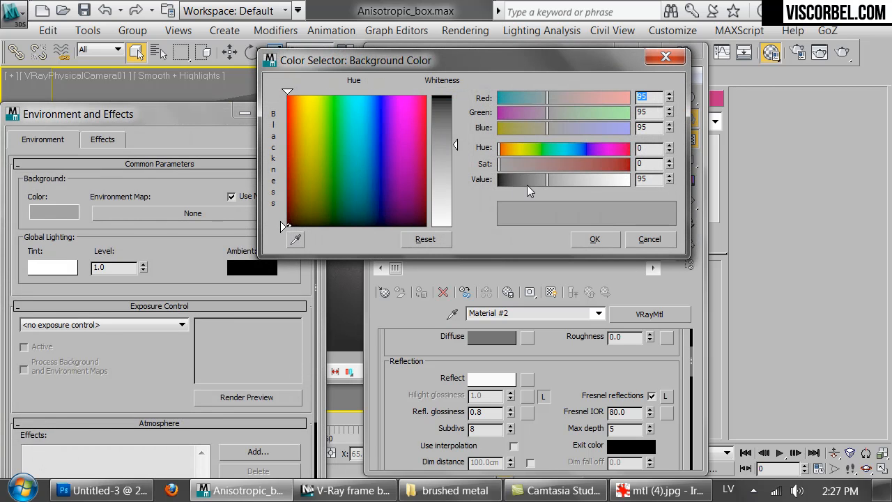
drag(514, 182, 506, 183)
click(593, 238)
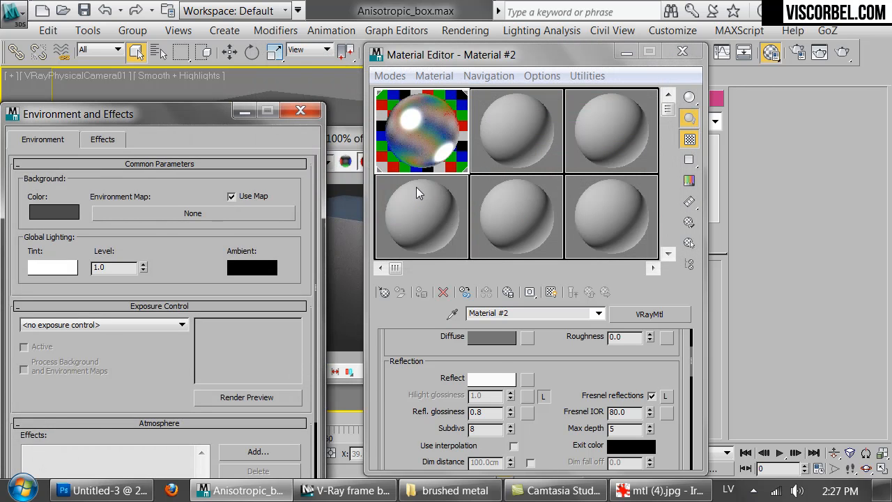
click(344, 208)
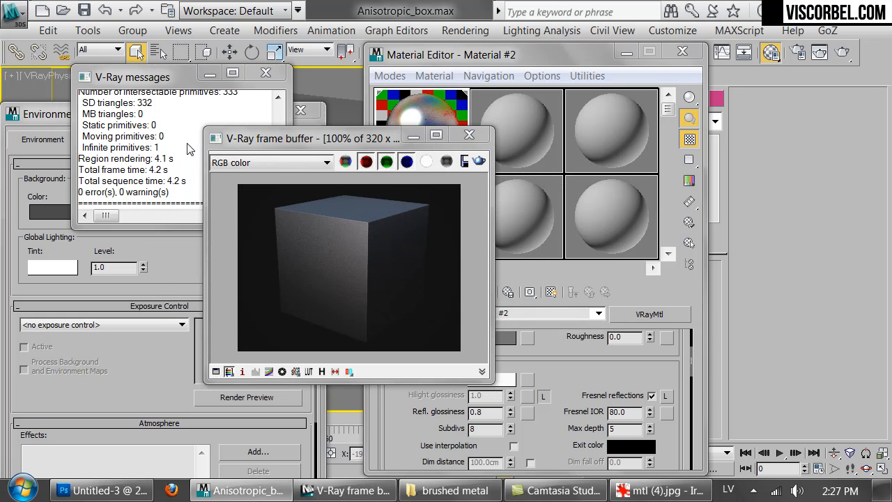
click(265, 74)
click(300, 110)
- Move the rendered image clear of the Material Editor and set the material's BRDF anisotropy to 0.95
drag(381, 141, 241, 61)
drag(403, 405, 423, 110)
scroll(642, 358, down, 5)
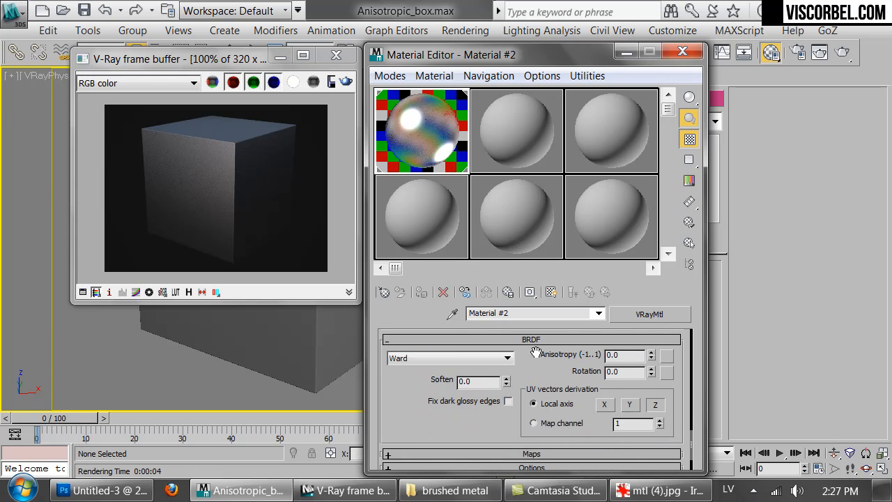
double_click(624, 356)
text(.95)
key(Return)
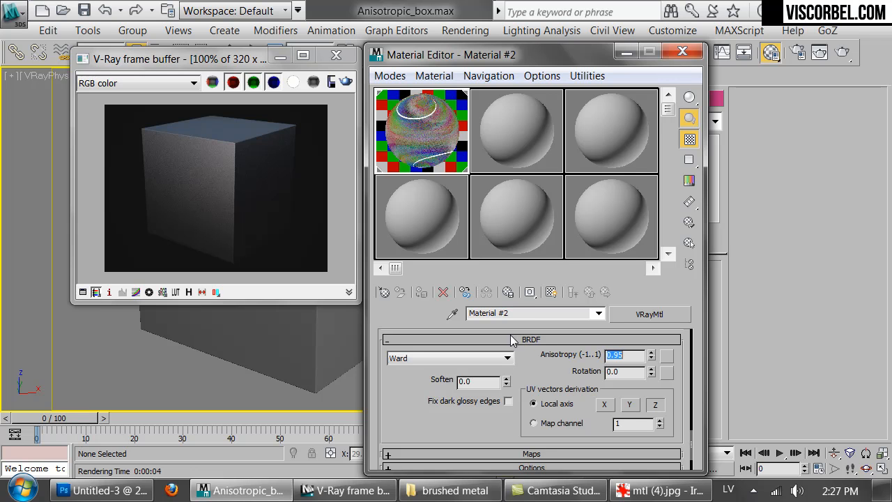
- Load the ani_circles PNG from the Textures folder as the anisotropy rotation bitmap and show it in the viewport
click(666, 372)
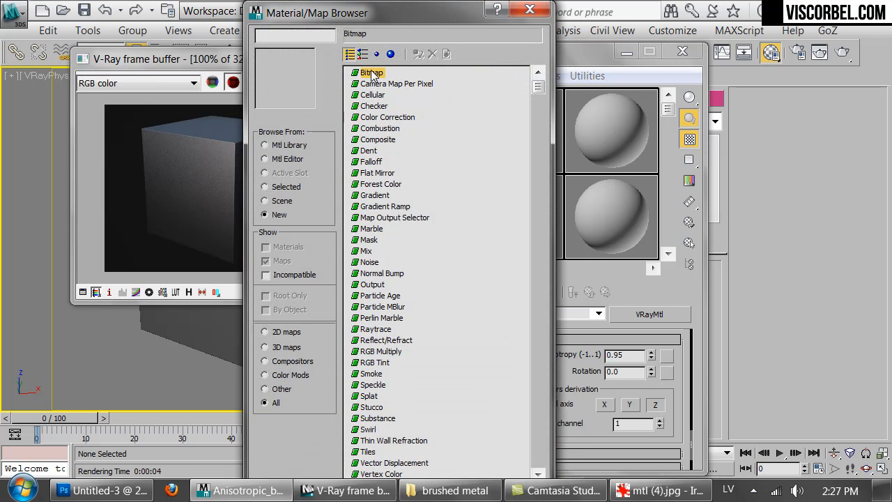
double_click(372, 73)
double_click(529, 139)
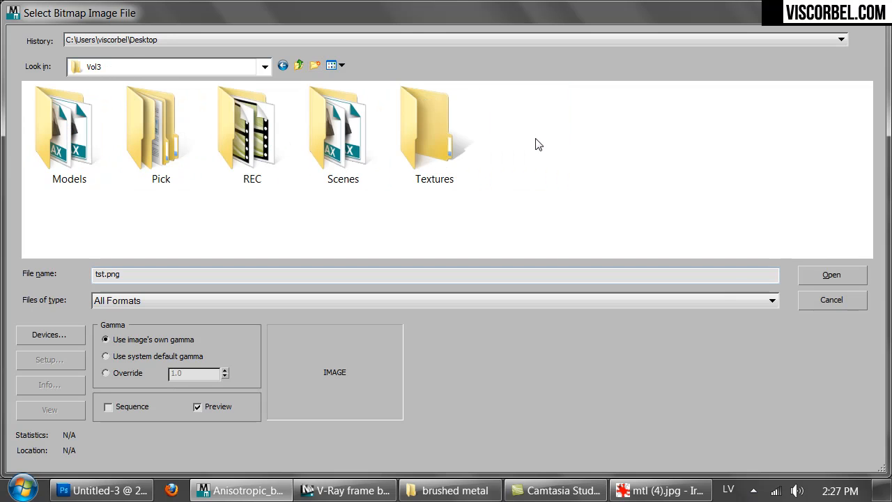
double_click(436, 161)
double_click(89, 138)
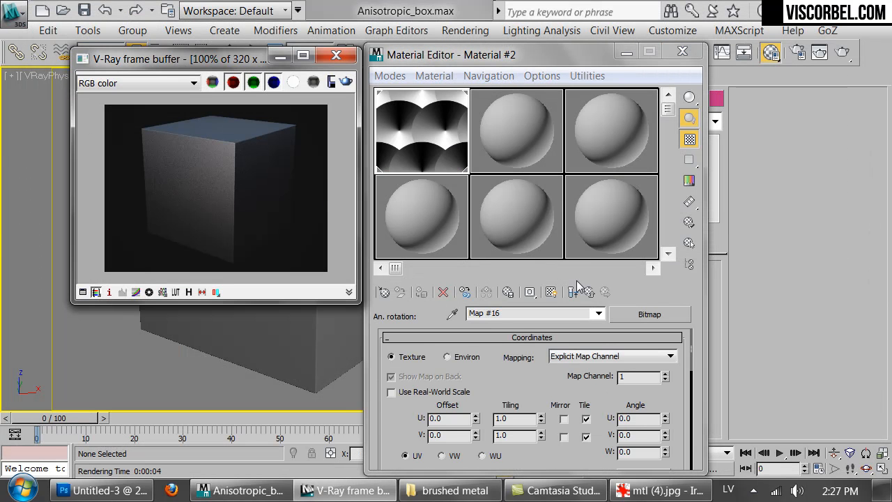
click(550, 291)
- Set the rotation bitmap's U and V tiling to 2
drag(237, 61, 767, 183)
drag(510, 58, 302, 49)
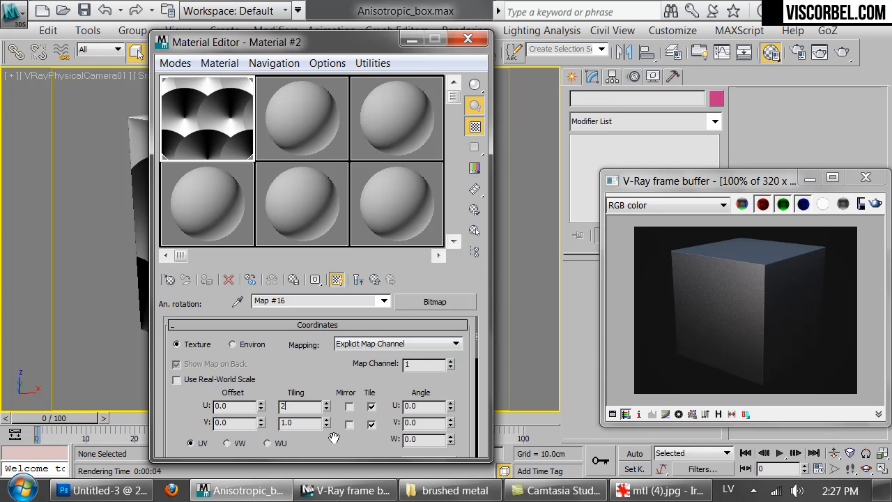
text(2)
key(Return)
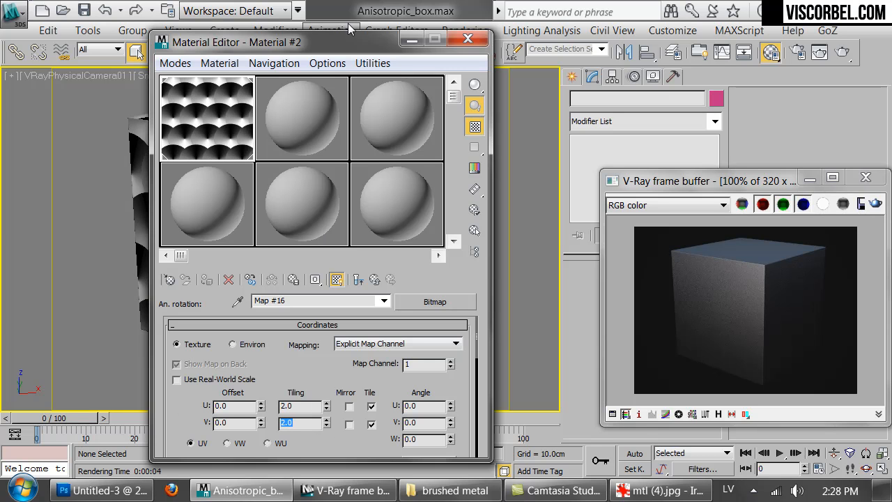
- Re-render the box to examine the anisotropic circle pattern, and close the Material Editor and render log
drag(344, 43, 496, 77)
drag(602, 99, 348, 117)
click(875, 204)
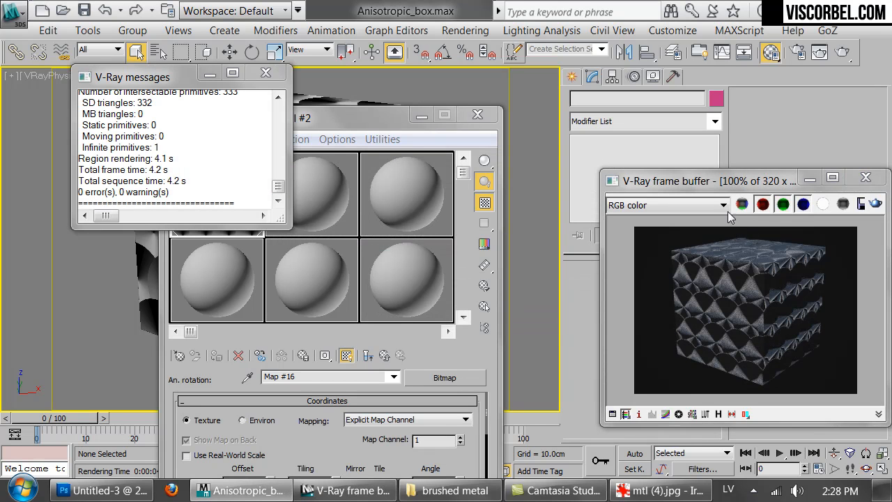
drag(739, 186, 595, 92)
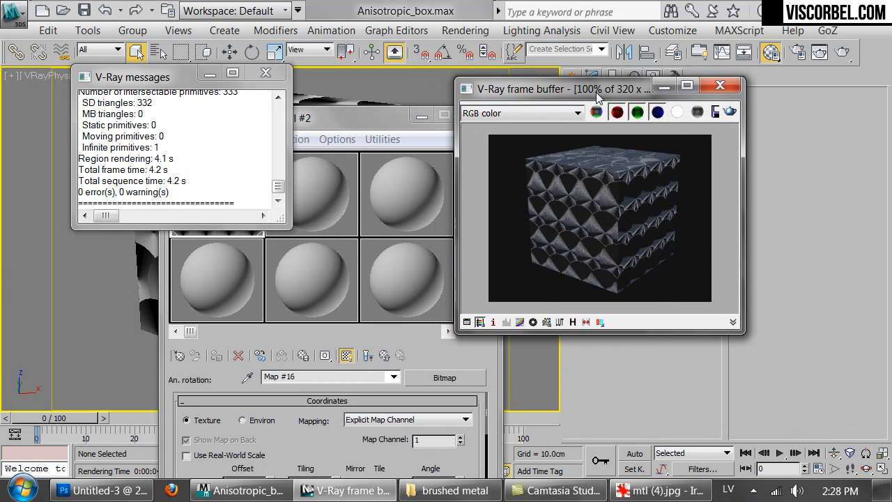
click(392, 124)
click(469, 119)
click(272, 73)
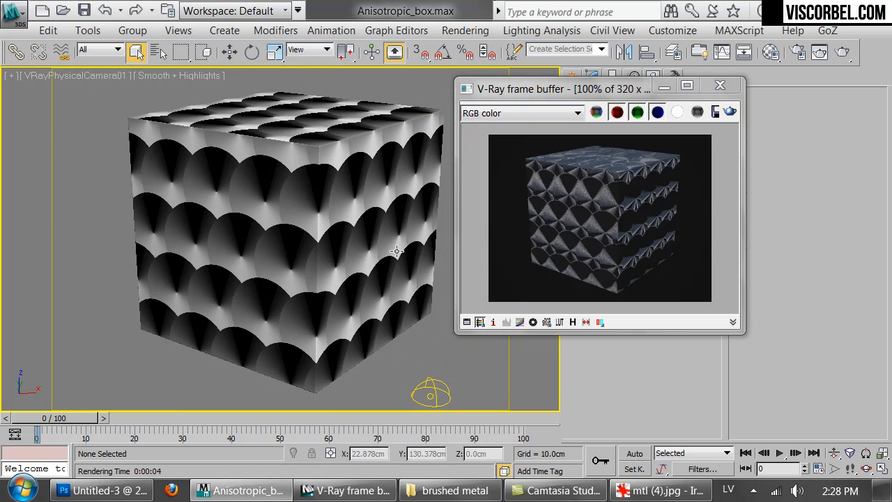
- Select the box and switch the render setup to Active Shade Mode
click(395, 251)
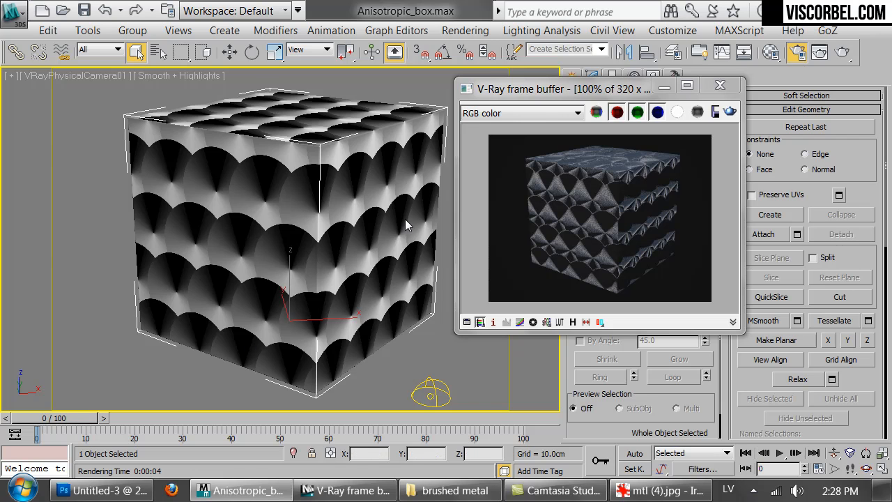
click(780, 55)
click(447, 427)
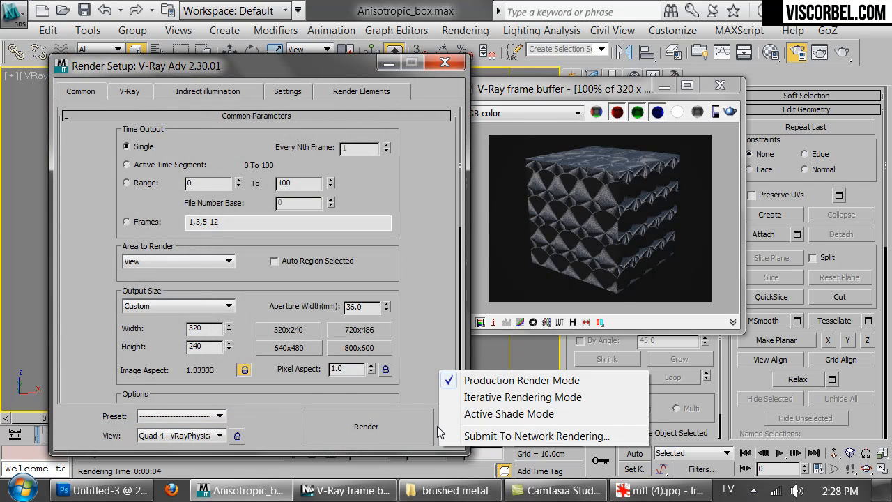
click(488, 421)
- Set the ActiveShade output size to 320 x 240 and assign V-Ray RT 2.30.02 as the ActiveShade renderer
drag(262, 386, 255, 352)
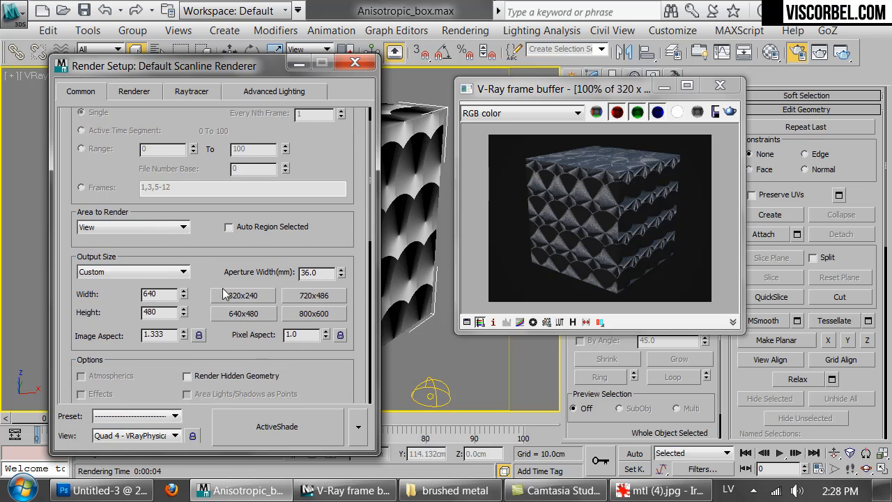
scroll(319, 362, down, 5)
scroll(286, 274, down, 1)
click(241, 395)
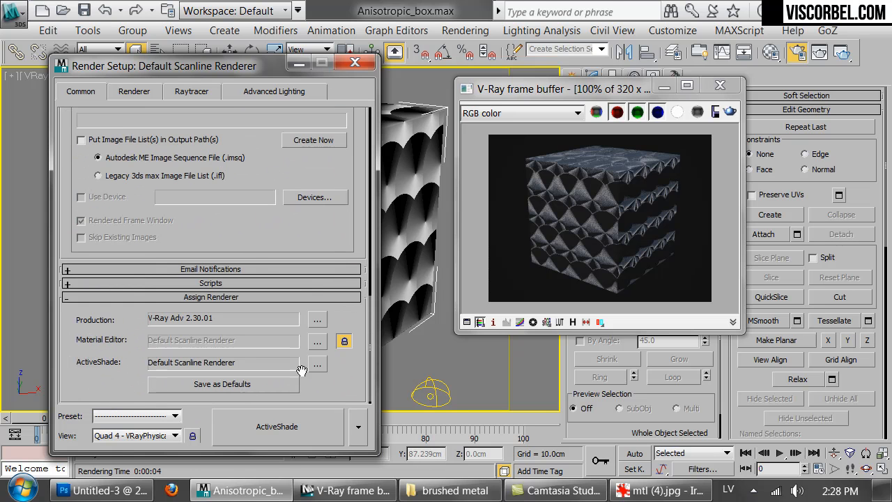
click(324, 365)
double_click(120, 159)
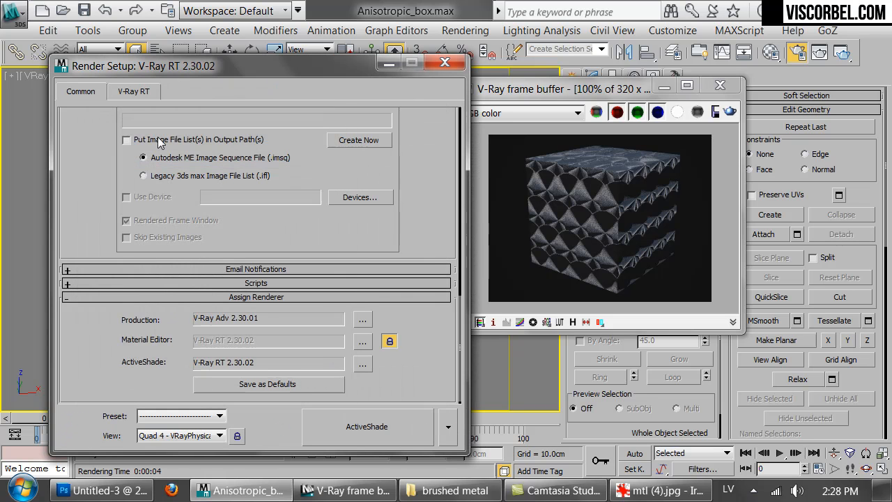
- Turn off V-Ray RT's warnings for non-physical settings and unsupported features, and start the ActiveShade render
click(151, 95)
scroll(157, 329, down, 5)
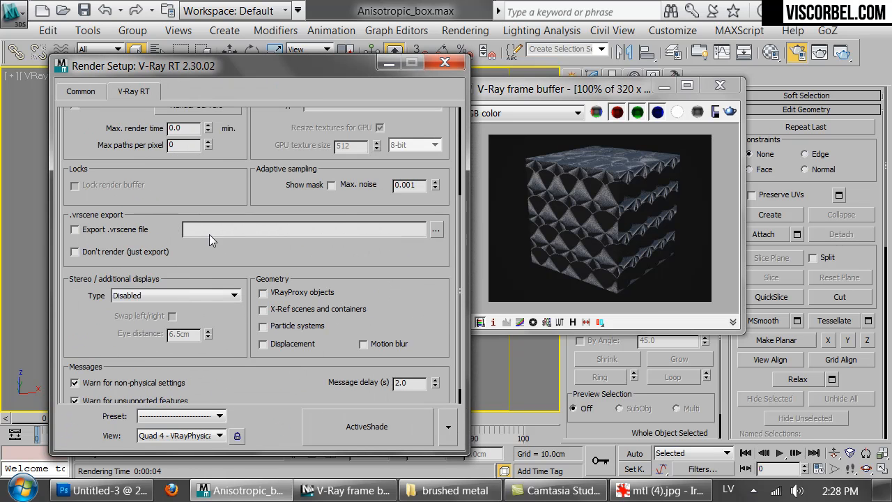
click(343, 428)
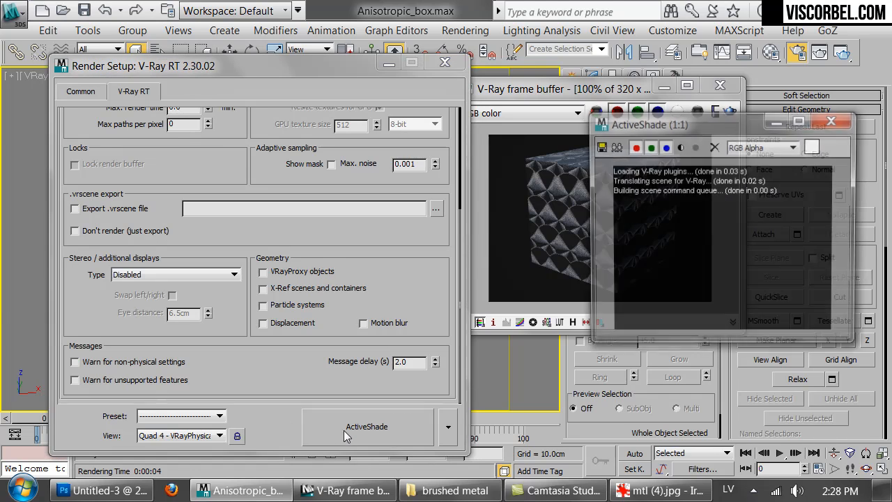
drag(720, 128, 626, 100)
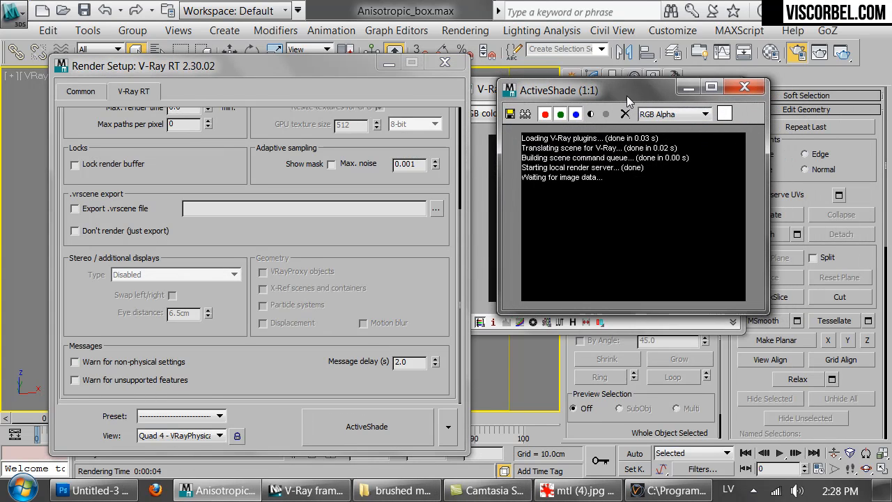
- Close the render setup and rotate the box around several axes, comparing the anisotropic reflections in the ActiveShade render
click(446, 64)
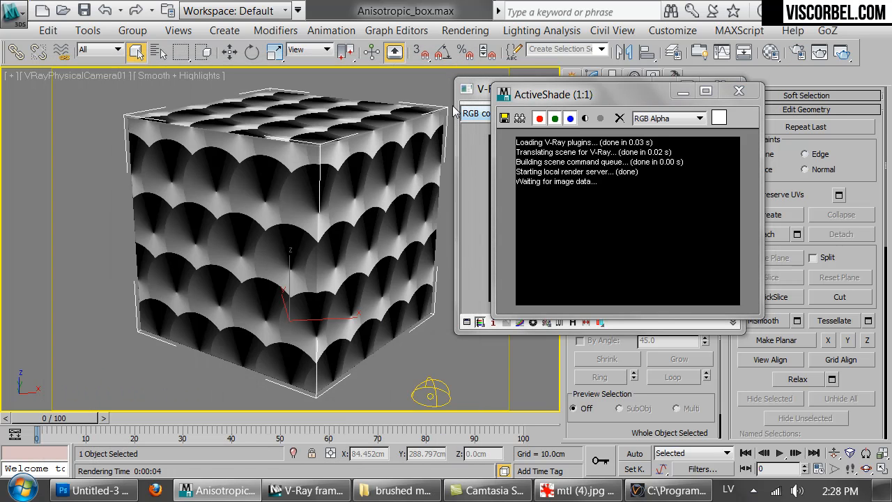
drag(559, 97, 558, 168)
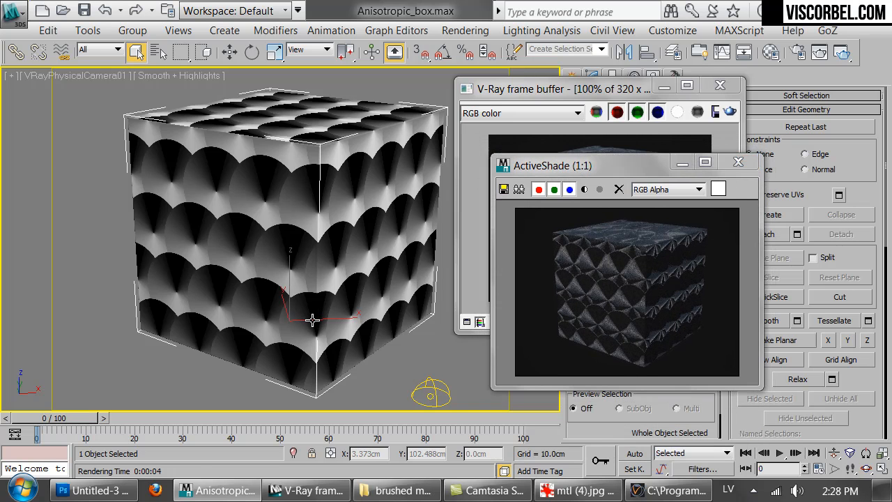
key(e)
drag(296, 320, 302, 341)
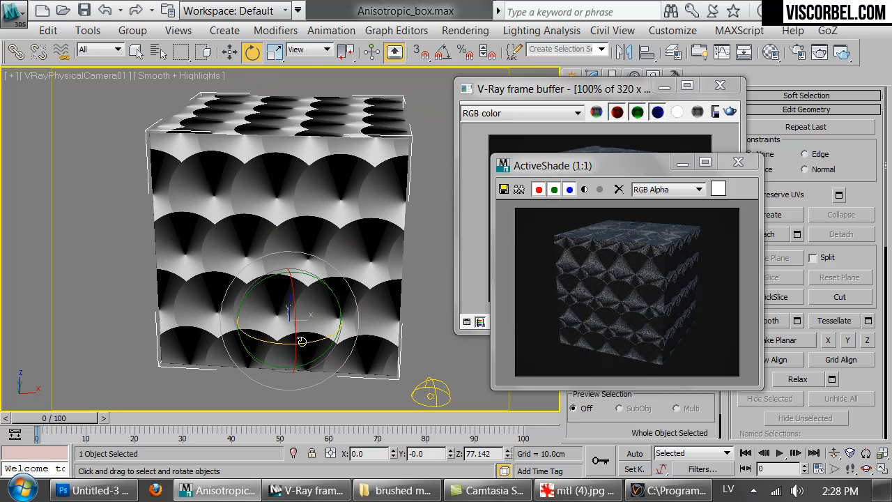
drag(294, 301, 294, 318)
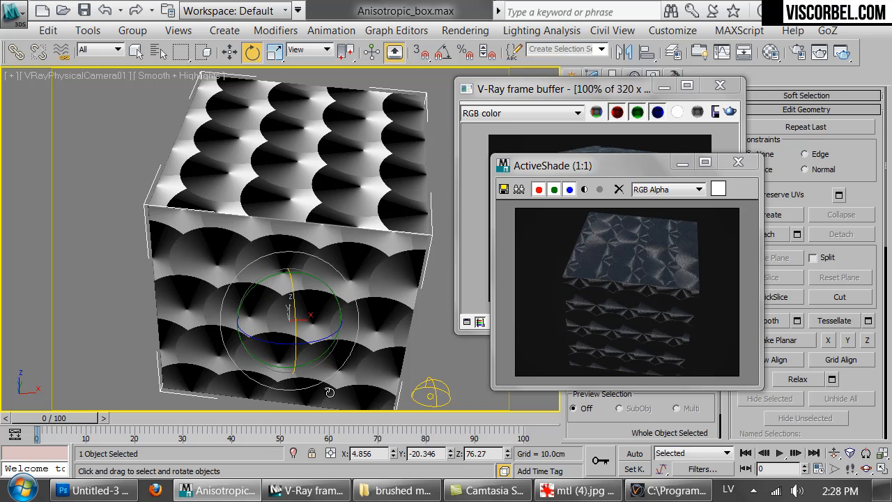
drag(300, 349, 283, 291)
drag(326, 339, 270, 347)
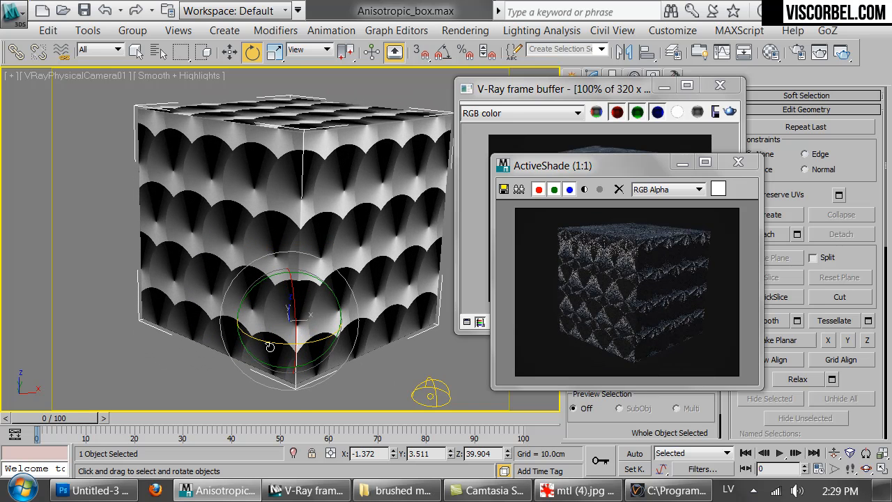
- Try a W angle of 45 on the anisotropy rotation bitmap and set it back to 0
key(m)
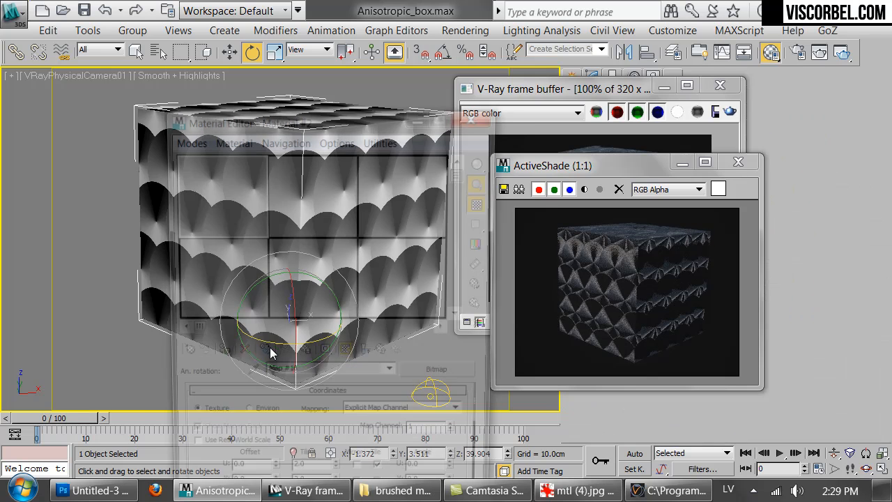
scroll(404, 452, down, 5)
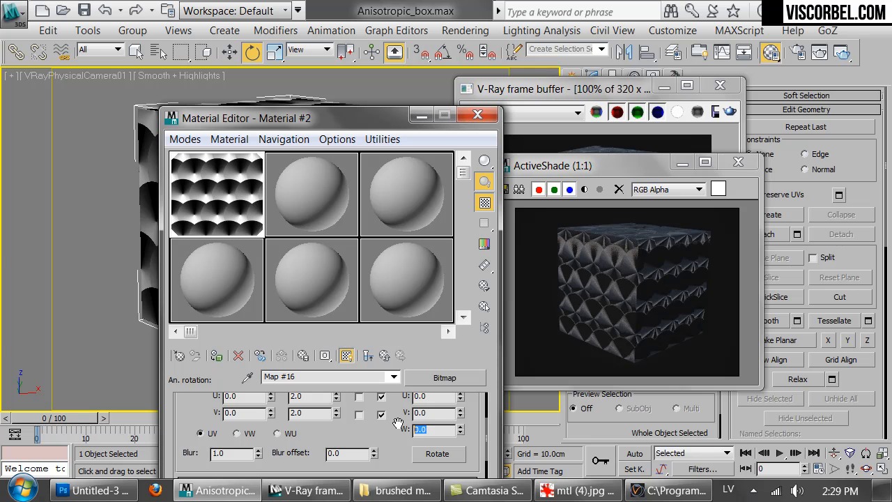
key(Return)
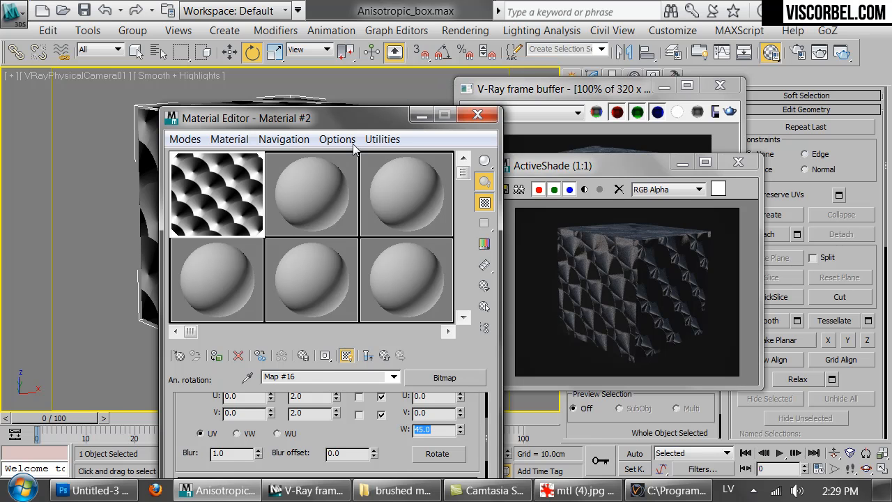
drag(351, 128, 350, 69)
text(0)
key(Return)
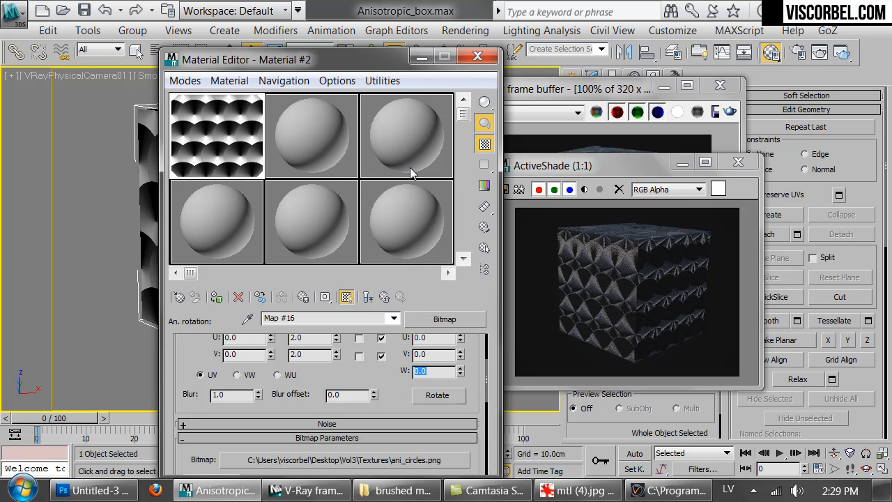
- Copy Material #2 to the second sample slot and rename the copy Brushed_Metal_Rough
click(385, 297)
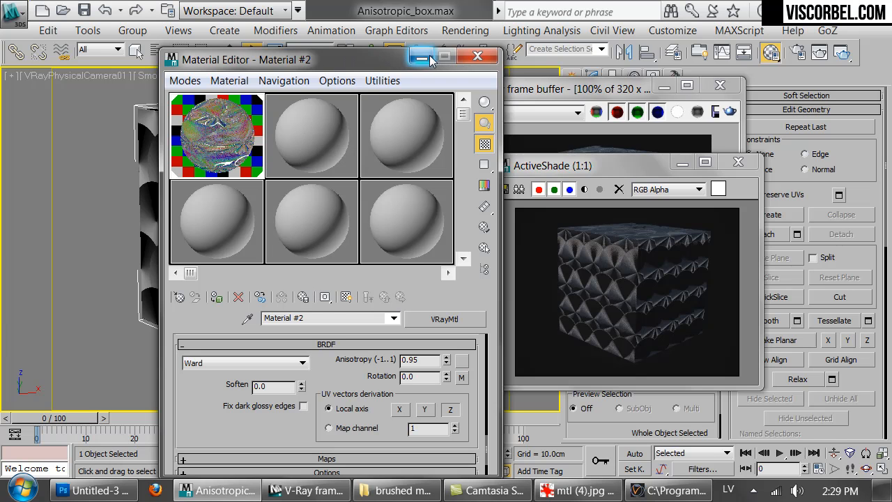
drag(239, 123, 306, 129)
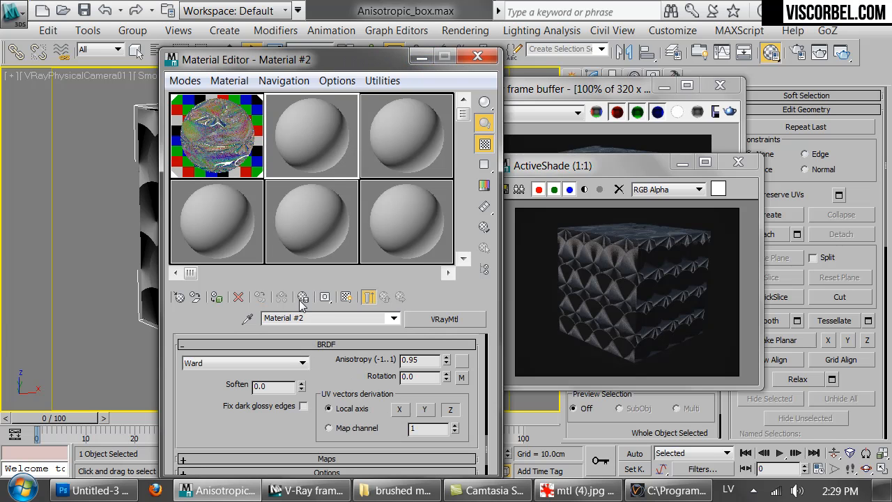
drag(322, 319, 105, 243)
text(B)
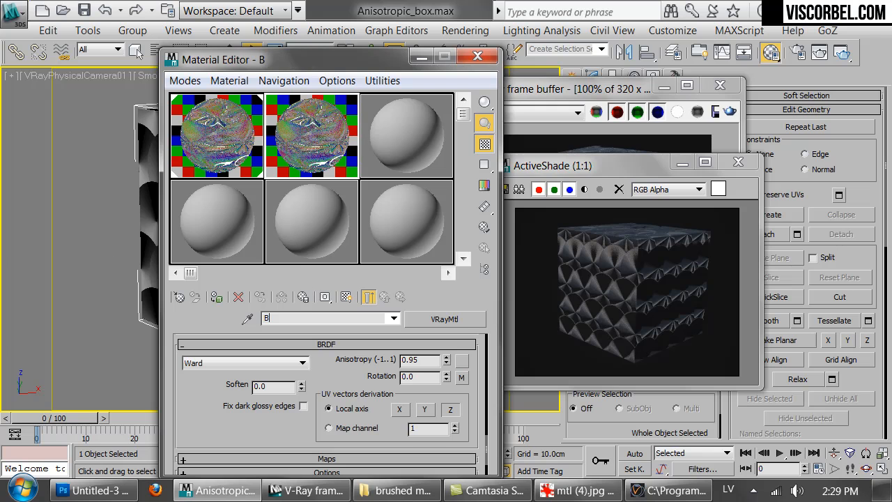
key(BackSpace)
key(BackSpace)
text(Brushed+)
text(M)
key(BackSpace)
key(BackSpace)
key(BackSpace)
text(d_)
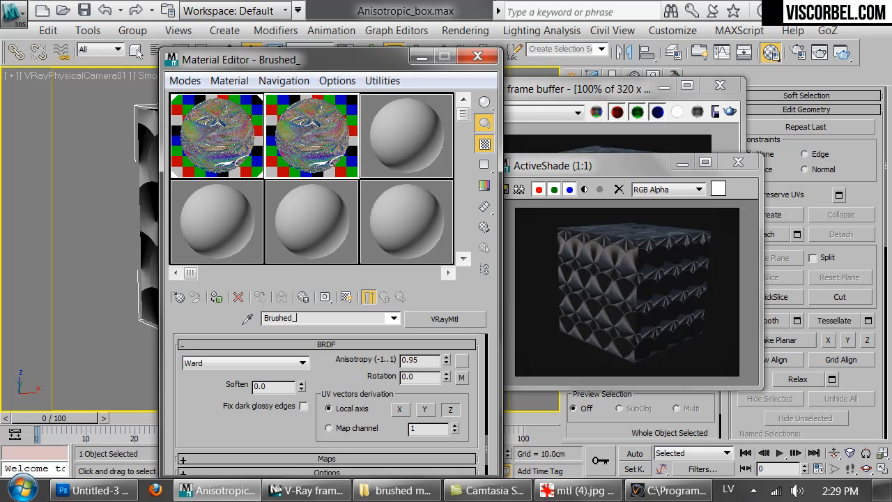
text(MEtal_Rough)
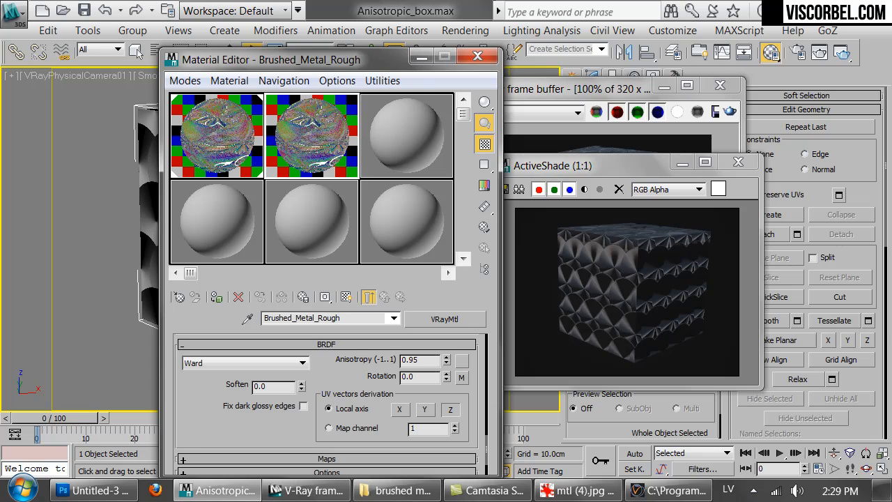
- Examine the rough brushed metal reference photos mtl (6), (3), (10), (14) and (8) in the brushed metal folder
click(393, 489)
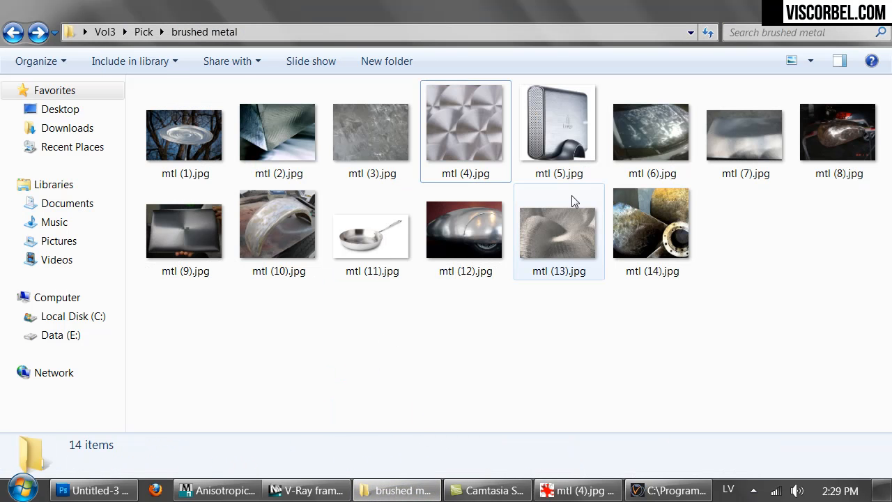
double_click(630, 133)
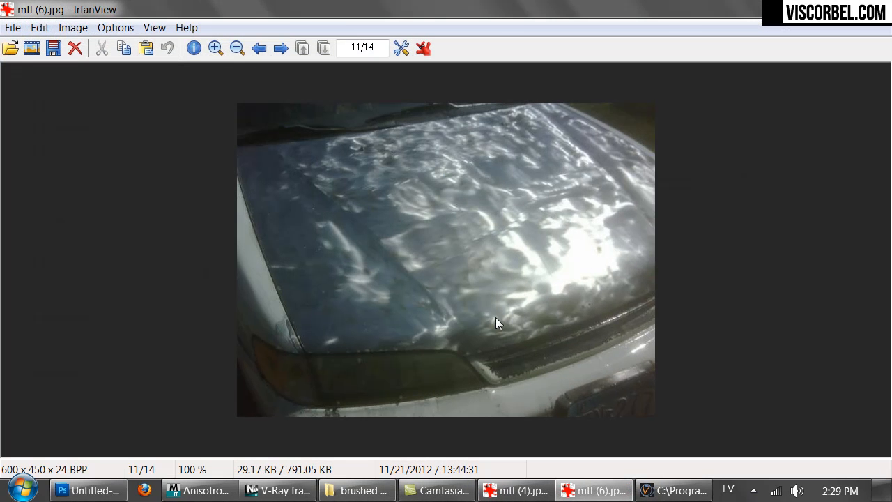
key(Escape)
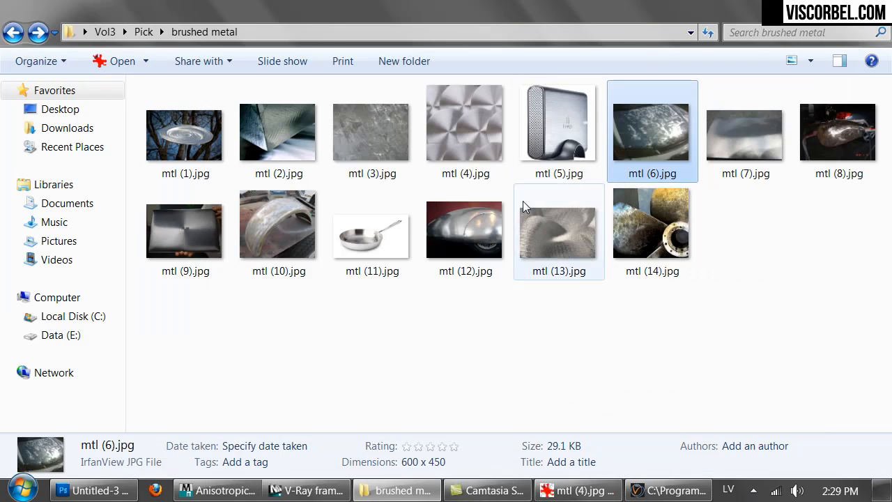
double_click(367, 129)
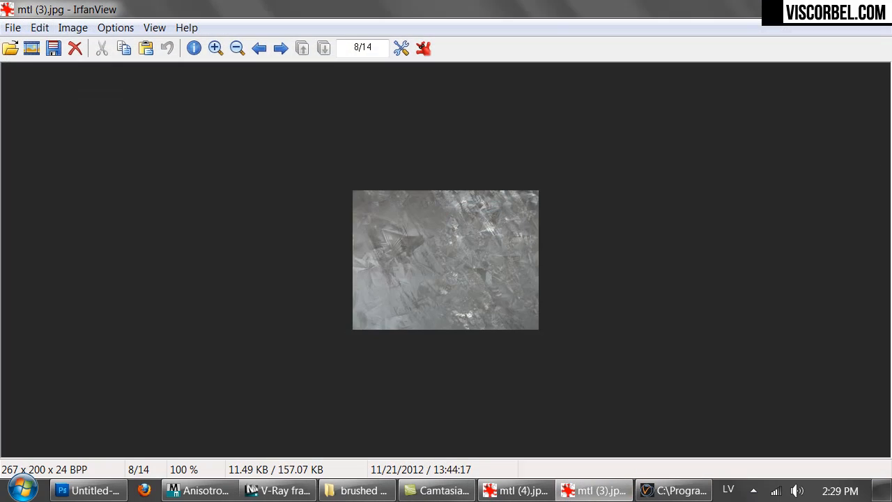
key(Escape)
double_click(290, 226)
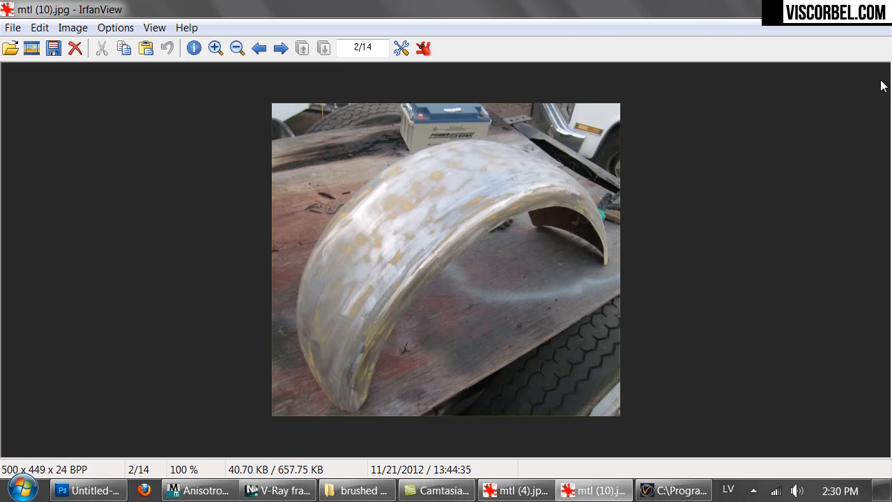
key(Escape)
drag(438, 393, 569, 414)
click(645, 241)
double_click(645, 241)
key(Escape)
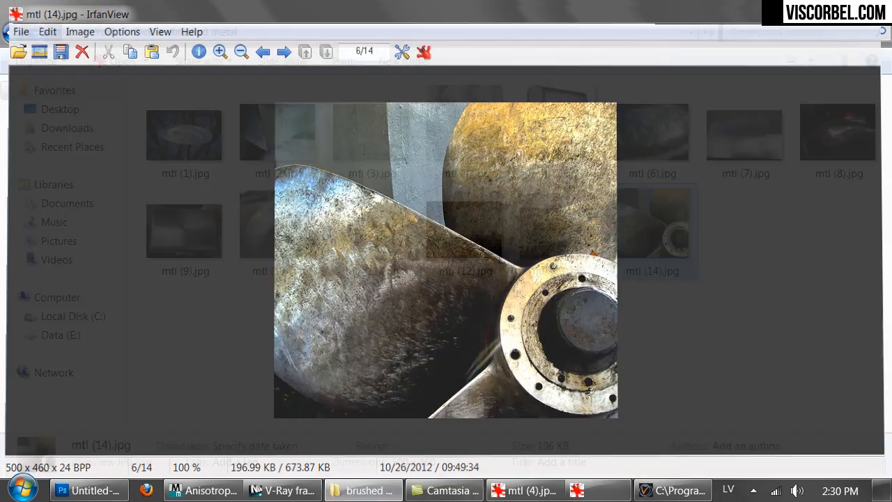
double_click(840, 130)
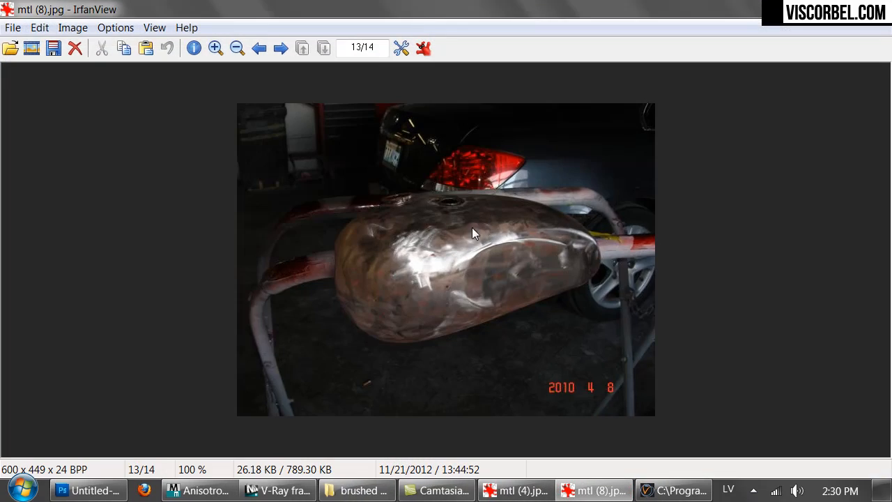
key(Escape)
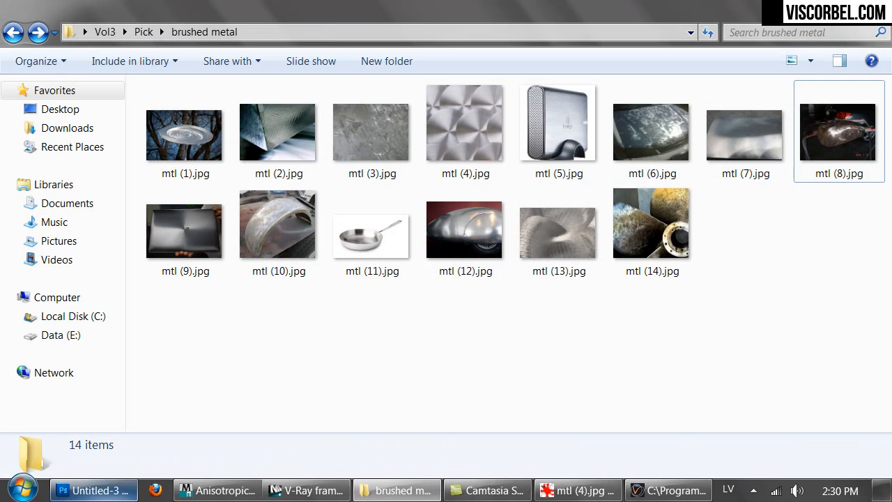
- Switch to Photoshop and create a new 1400 x 1400 pixel RGB document with a transparent background
click(69, 487)
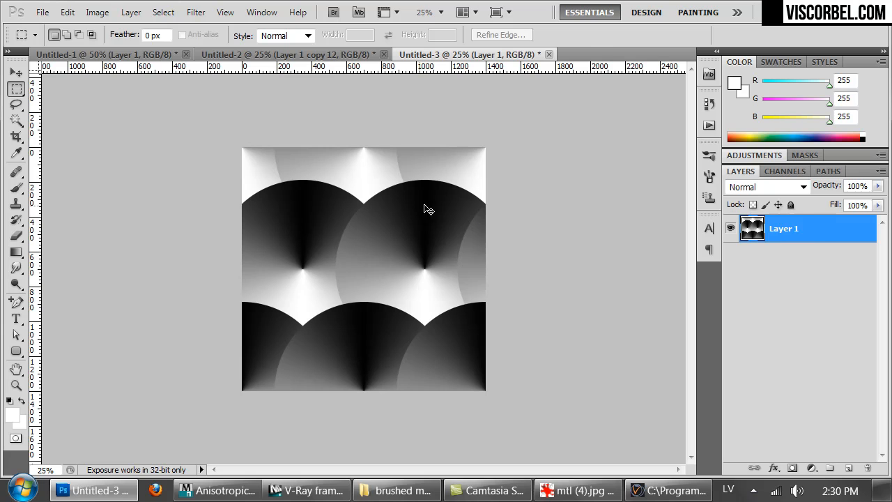
key(ctrl+n)
double_click(565, 237)
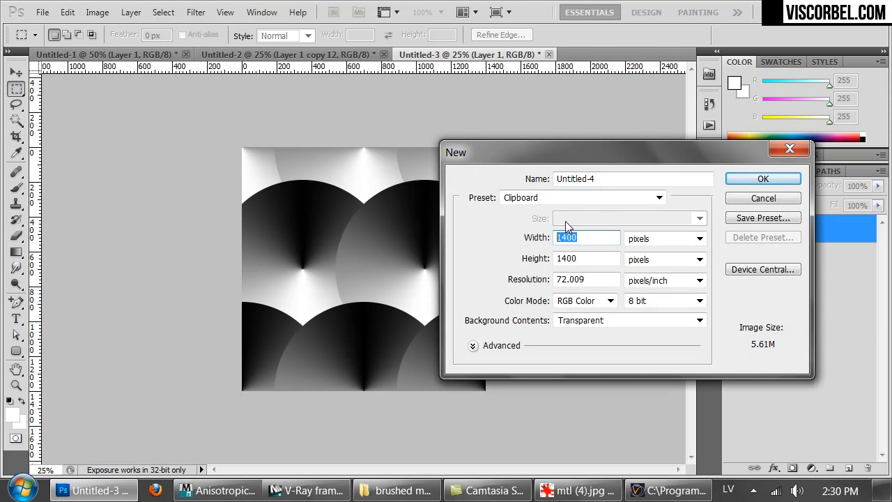
click(780, 179)
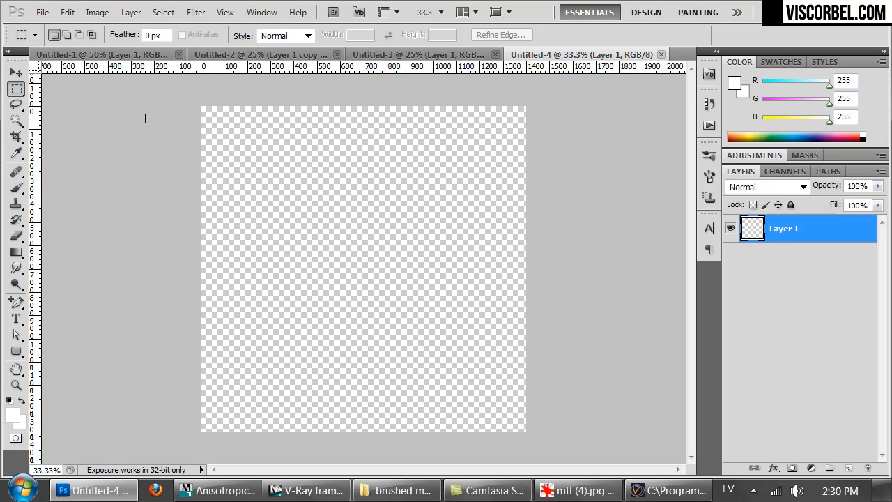
- Take the Brush tool, review its dynamics settings and load the hard round brush preset
click(16, 189)
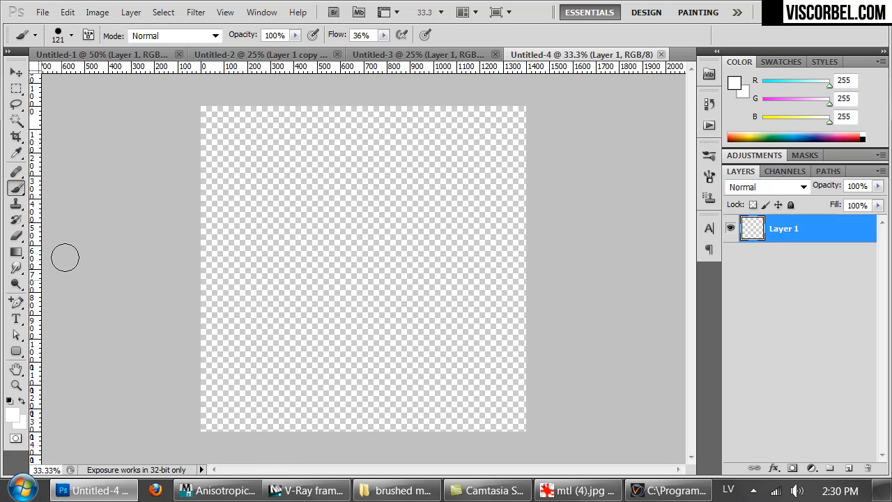
click(89, 35)
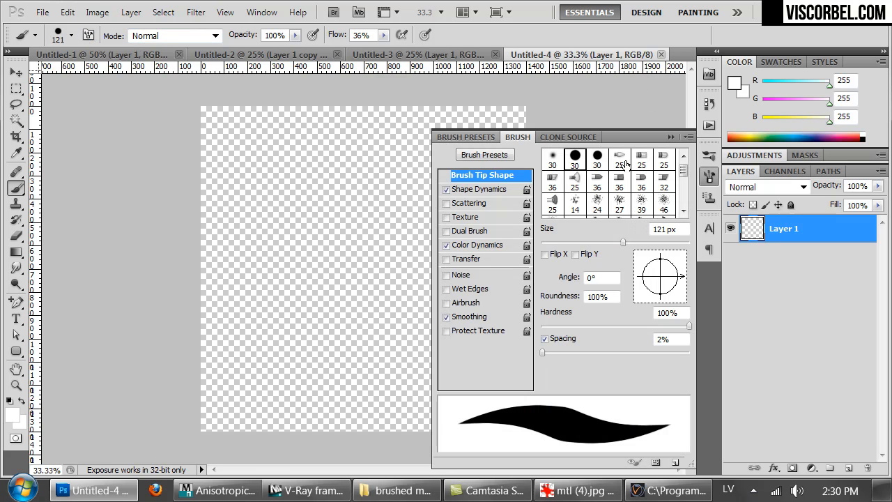
click(477, 190)
click(458, 243)
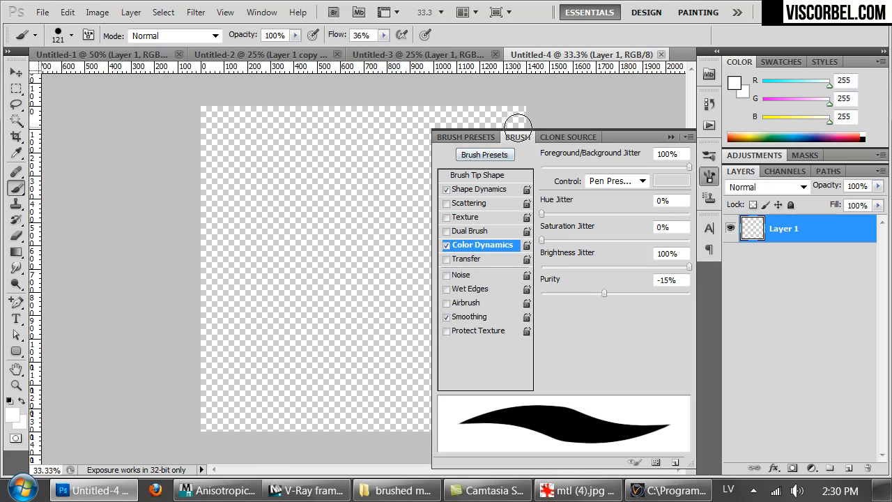
click(543, 266)
click(71, 35)
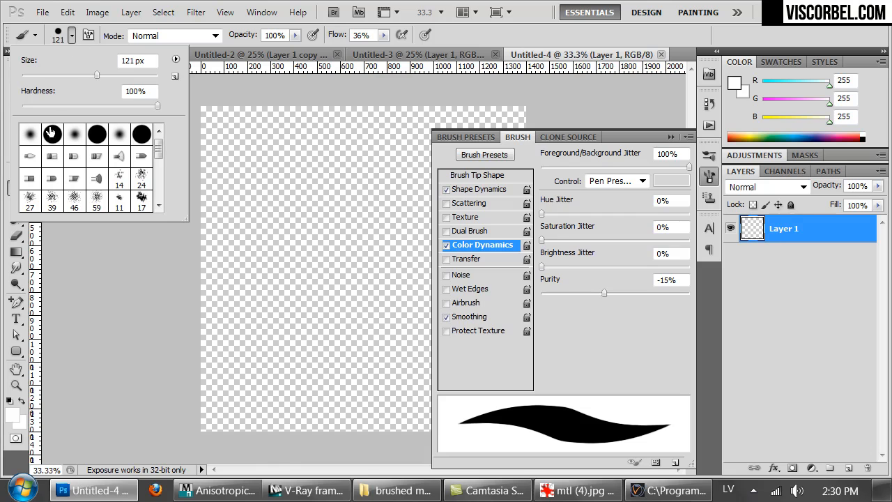
click(52, 135)
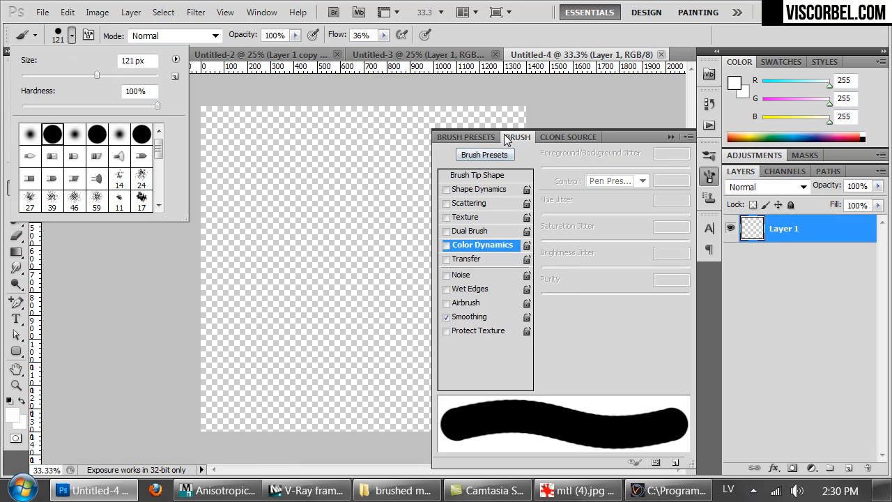
- Enable Shape Dynamics and set the brush spacing to 1%, checking it with a trial stroke that is undone
click(641, 137)
click(485, 189)
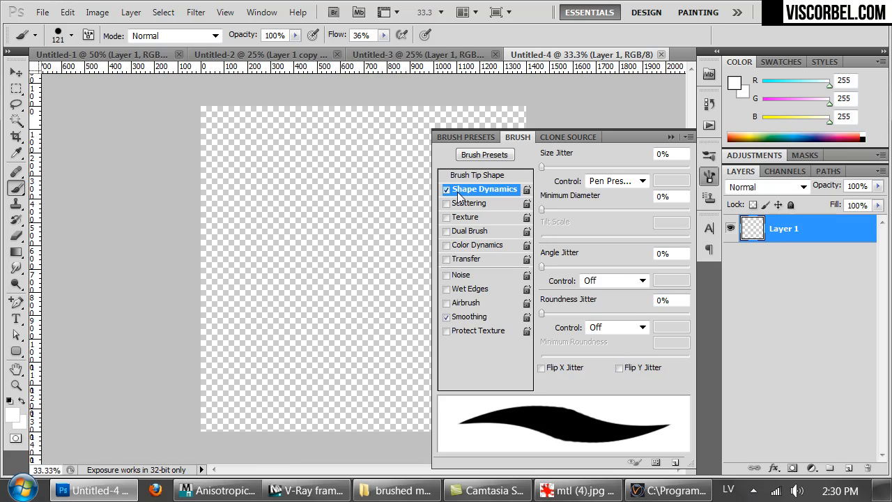
click(467, 175)
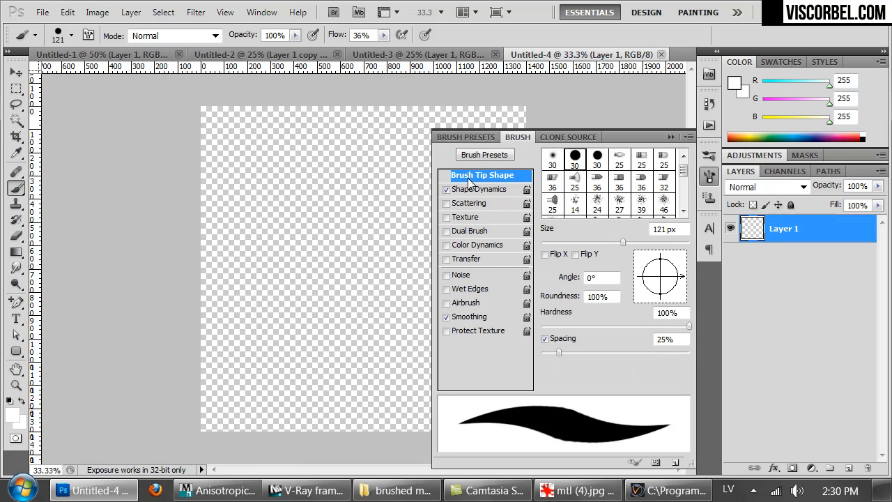
drag(556, 354, 542, 355)
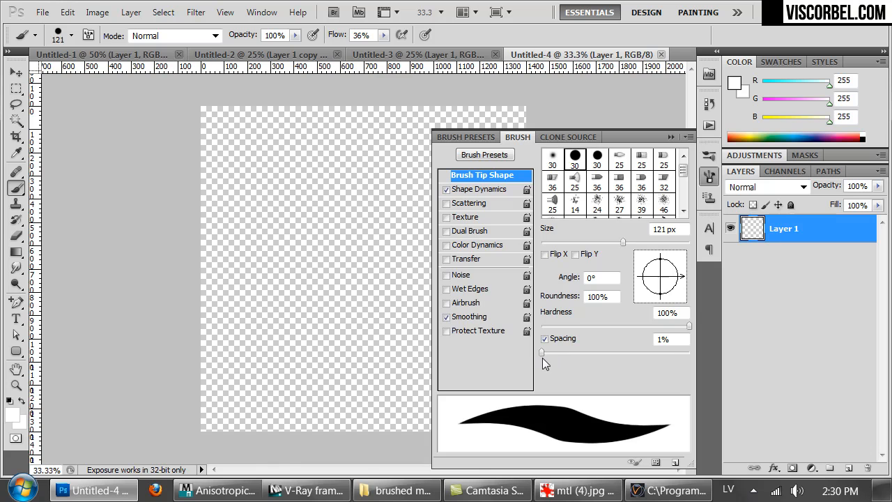
mouse_move(329, 174)
mouse_down()
mouse_move(310, 255)
mouse_move(362, 378)
mouse_up()
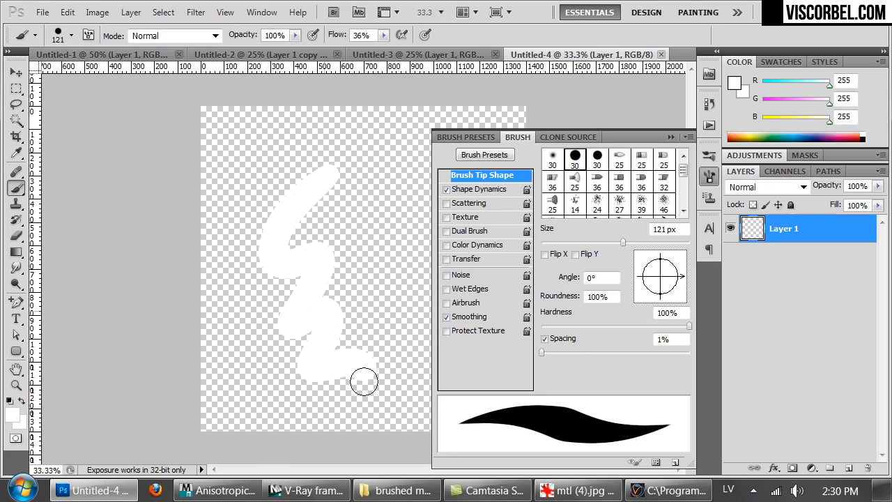
key(ctrl+z)
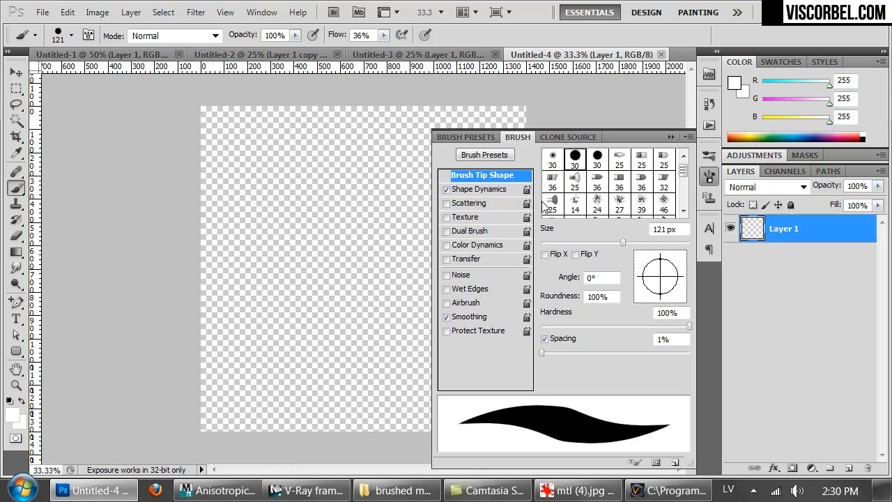
- Review the brush's Size Jitter control in Shape Dynamics, testing it with a trial stroke that is undone
click(481, 191)
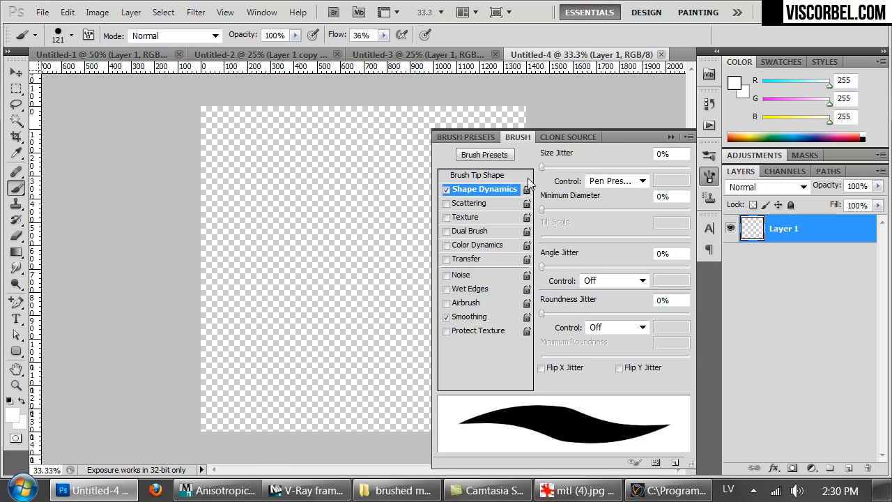
click(599, 183)
click(605, 185)
mouse_move(329, 179)
mouse_down()
mouse_move(309, 229)
mouse_move(318, 308)
mouse_move(388, 360)
mouse_move(364, 193)
mouse_up()
key(ctrl+z)
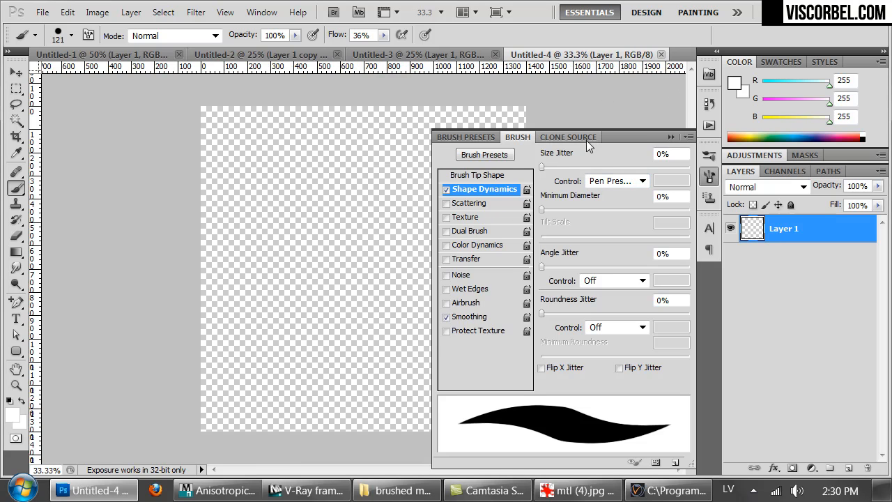
- Enable Color Dynamics with Brightness Jitter at 100%, try it with a scribbled stroke and put the brush settings away
click(465, 247)
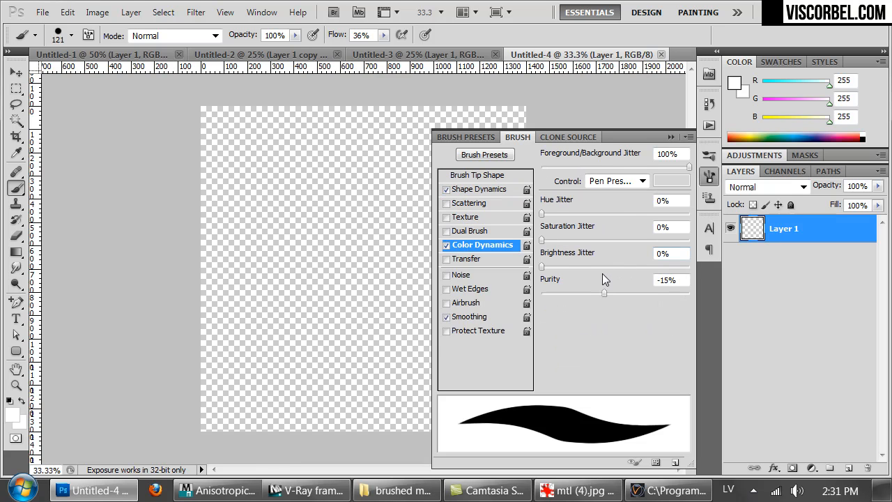
drag(553, 269, 747, 251)
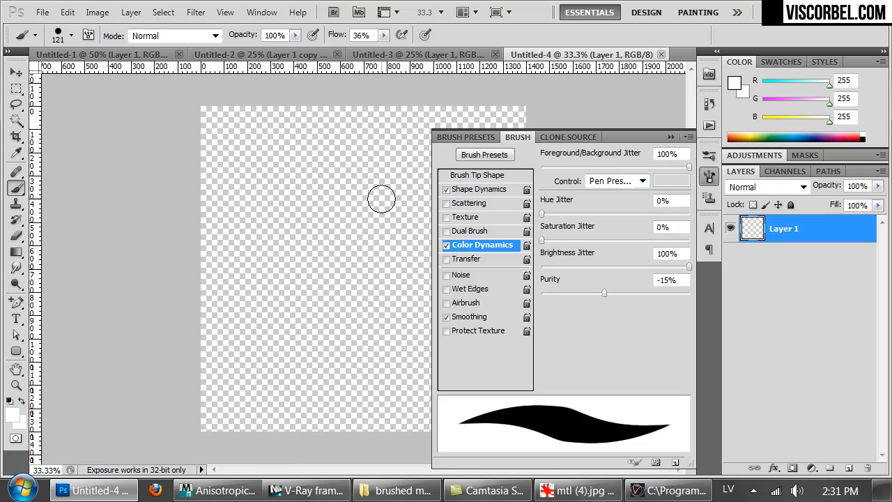
mouse_move(310, 189)
mouse_down()
mouse_move(287, 269)
mouse_move(303, 301)
mouse_move(402, 182)
mouse_move(366, 146)
mouse_move(247, 189)
mouse_move(334, 214)
mouse_move(366, 191)
mouse_move(368, 233)
mouse_move(303, 248)
mouse_move(252, 240)
mouse_move(216, 202)
mouse_move(290, 201)
mouse_up()
click(669, 137)
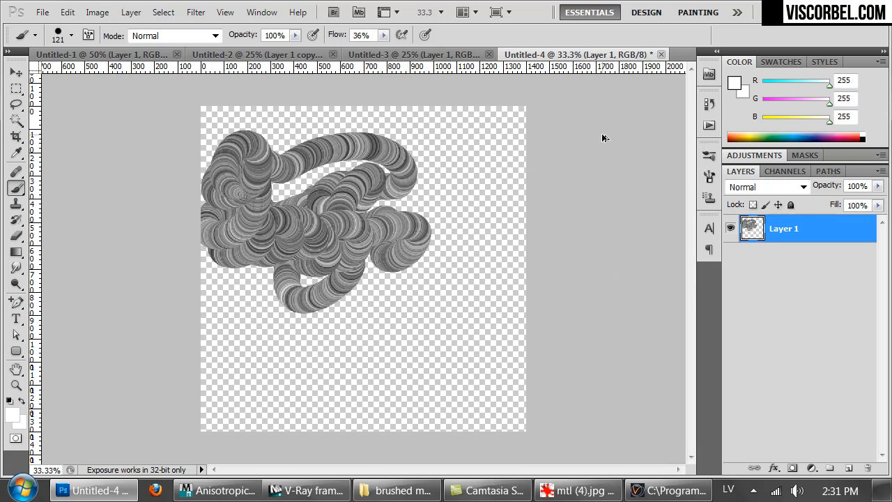
- Enlarge the brush to 288 px and cover the whole canvas with overlapping curved strokes
key(ctrl+1)
key(ctrl+minus)
key(ctrl+minus)
key(ctrl+minus)
click(61, 37)
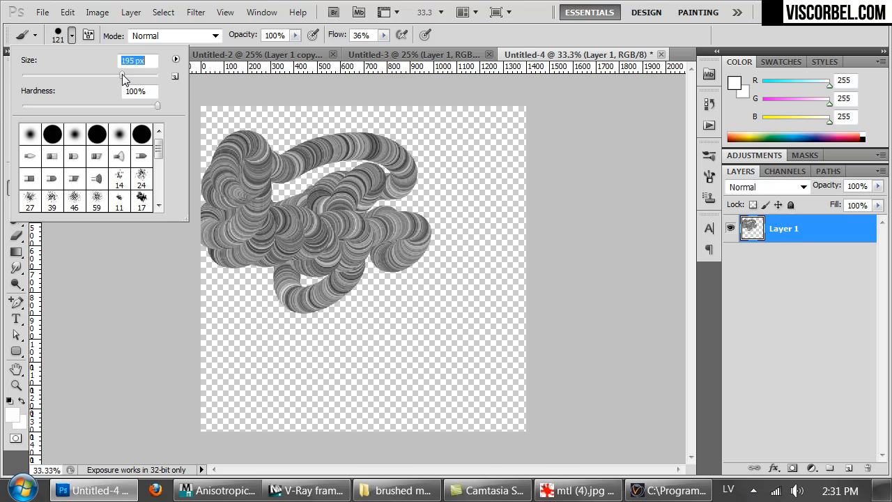
drag(126, 74, 129, 75)
mouse_move(229, 130)
mouse_down()
mouse_move(233, 119)
mouse_move(319, 171)
mouse_move(324, 143)
mouse_move(452, 136)
mouse_move(534, 149)
mouse_move(422, 103)
mouse_move(440, 179)
mouse_move(484, 199)
mouse_move(379, 202)
mouse_move(367, 212)
mouse_move(317, 177)
mouse_move(359, 240)
mouse_move(397, 233)
mouse_move(468, 249)
mouse_move(514, 215)
mouse_move(478, 258)
mouse_move(395, 309)
mouse_move(315, 288)
mouse_move(328, 244)
mouse_move(208, 248)
mouse_move(212, 202)
mouse_move(190, 263)
mouse_move(226, 265)
mouse_move(217, 280)
mouse_move(253, 328)
mouse_move(225, 368)
mouse_move(332, 292)
mouse_move(316, 277)
mouse_move(302, 355)
mouse_move(450, 330)
mouse_move(453, 350)
mouse_move(542, 302)
mouse_move(491, 354)
mouse_move(539, 311)
mouse_move(378, 366)
mouse_move(522, 377)
mouse_move(454, 428)
mouse_move(525, 418)
mouse_move(367, 427)
mouse_move(428, 434)
mouse_move(295, 391)
mouse_move(286, 369)
mouse_move(348, 387)
mouse_move(251, 362)
mouse_move(233, 344)
mouse_move(213, 395)
mouse_move(269, 442)
mouse_move(229, 434)
mouse_move(404, 428)
mouse_move(313, 434)
mouse_move(432, 446)
mouse_up()
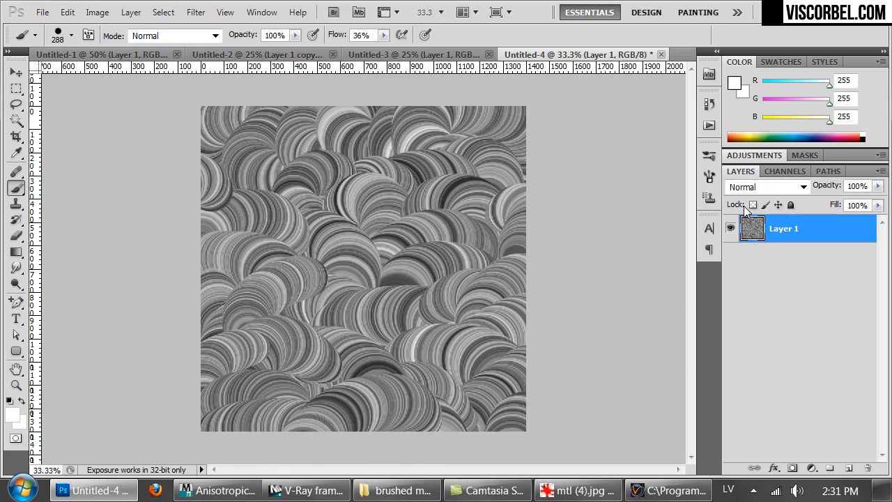
- Sharpen the painted layer with Unsharp Mask at 128% amount, 1 pixel radius and threshold 2
key(ctrl+1)
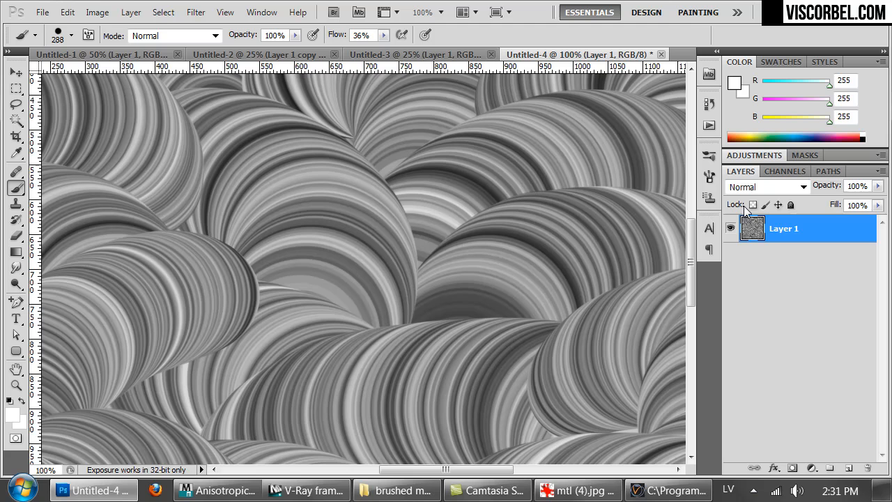
click(198, 12)
mouse_move(318, 276)
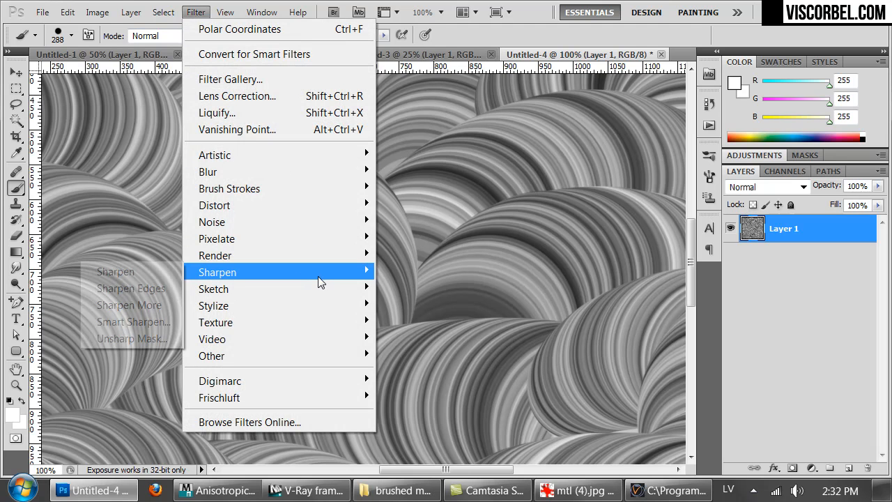
click(101, 339)
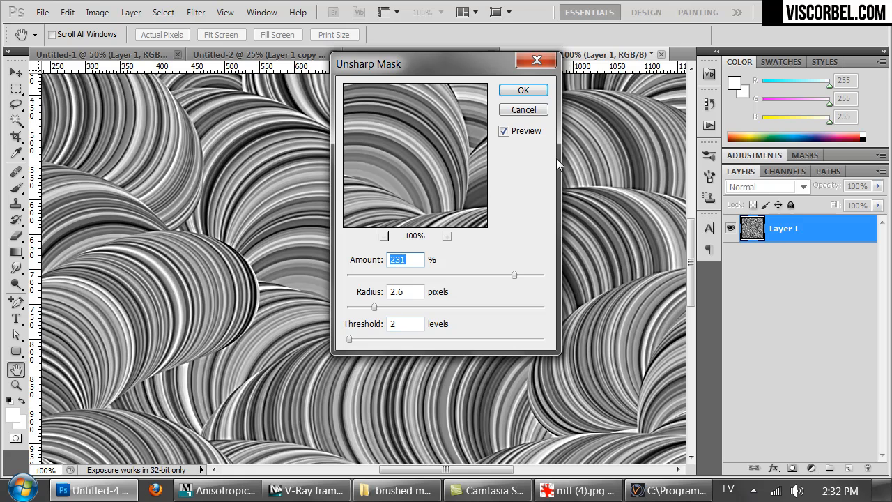
click(407, 294)
text(1)
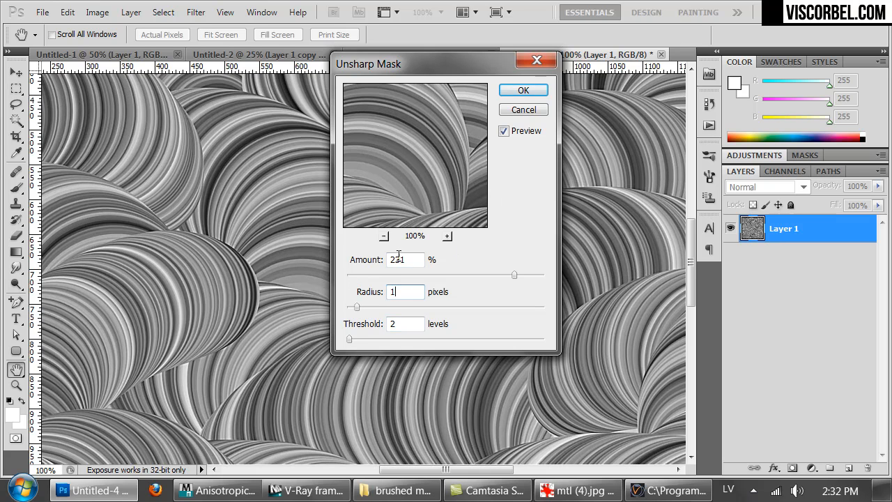
click(406, 262)
text(100)
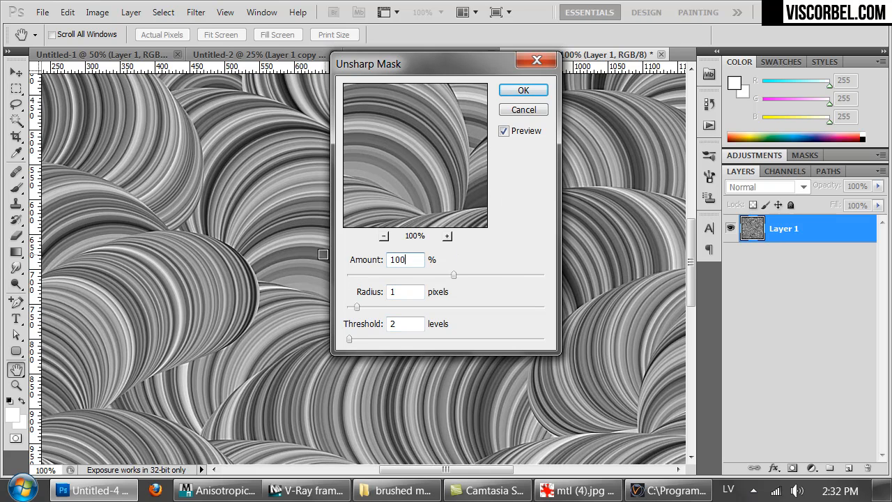
drag(460, 275, 468, 274)
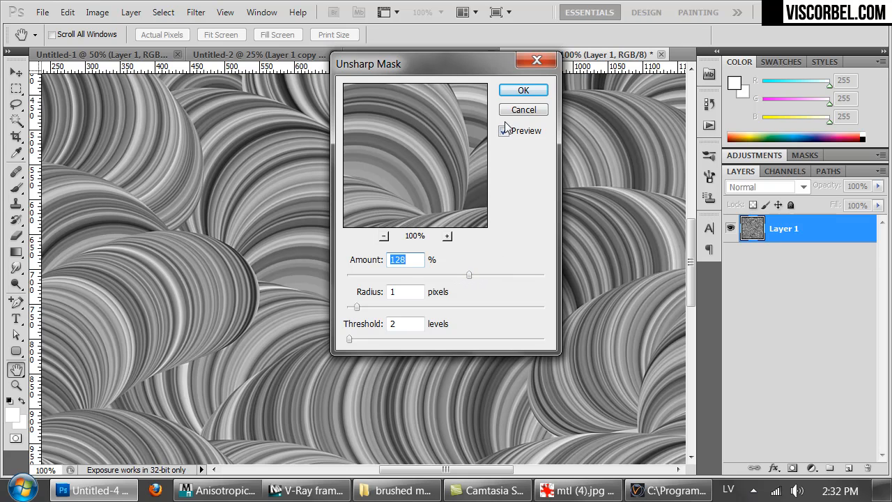
click(536, 85)
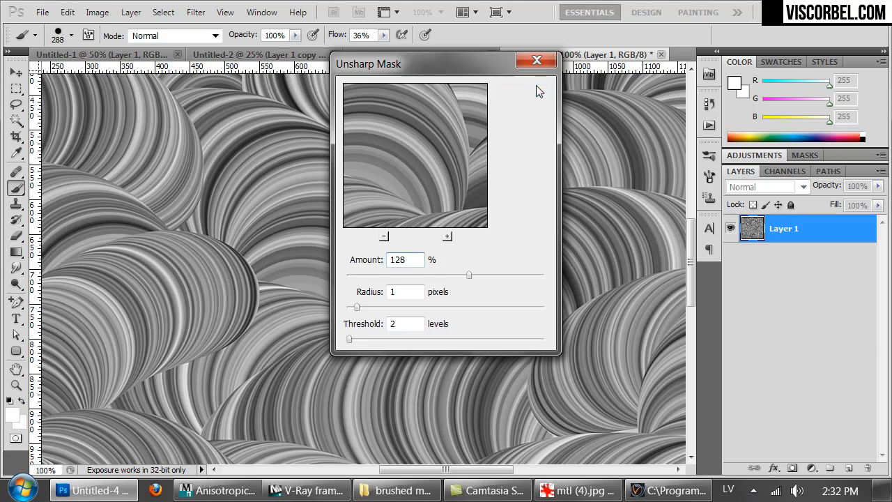
- Save the pattern as a non-interlaced PNG named sanding_pattern in the Textures folder
key(ctrl+minus)
key(ctrl+minus)
key(ctrl+minus)
key(ctrl+minus)
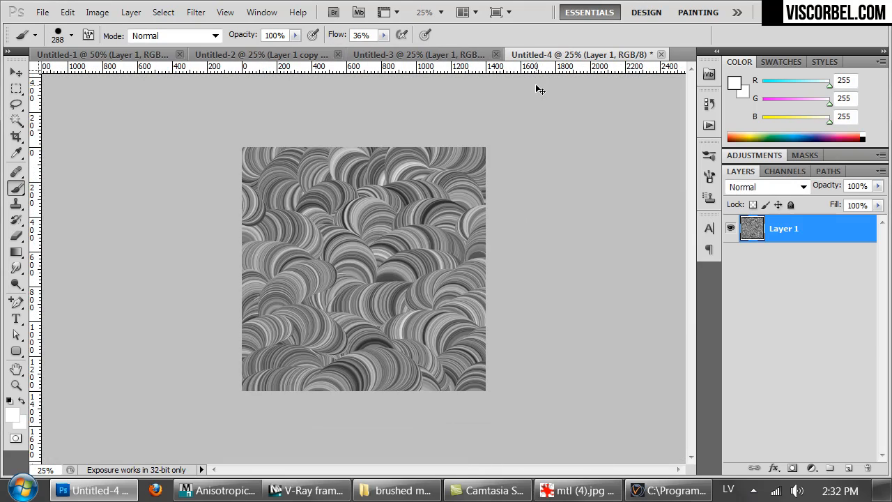
key(ctrl+s)
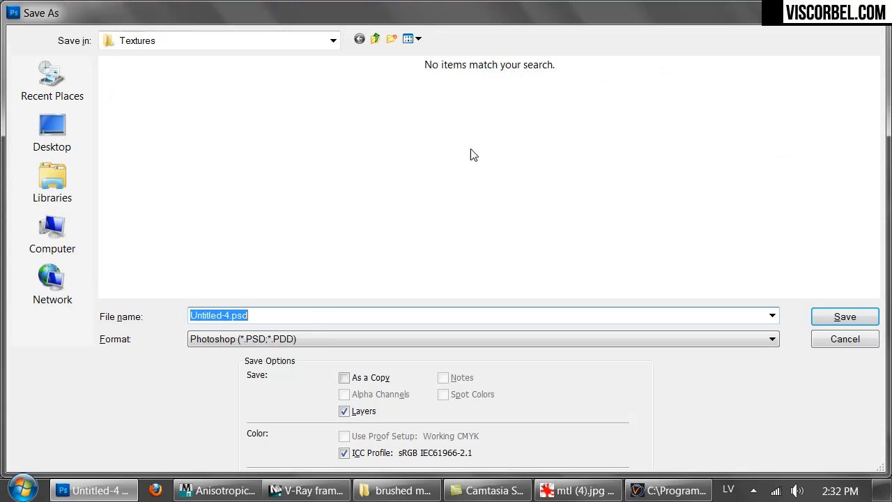
click(307, 340)
click(276, 276)
click(265, 315)
text(sc)
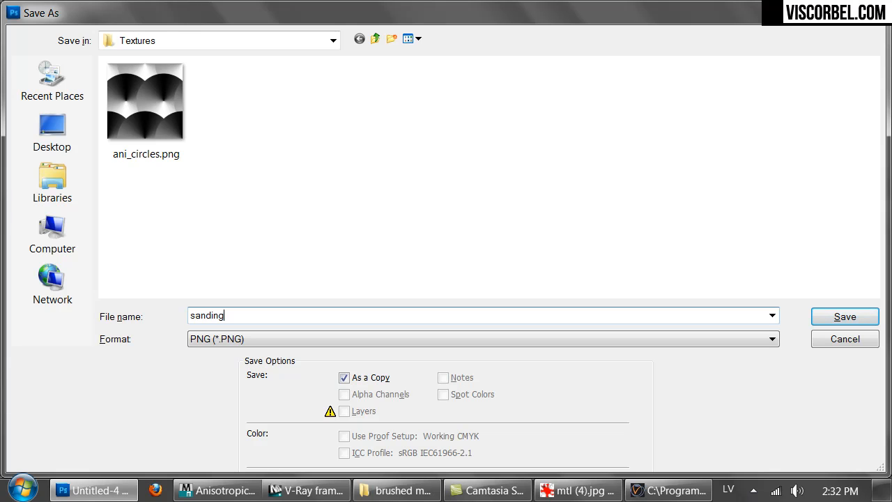
text(nding_pattern)
key(Return)
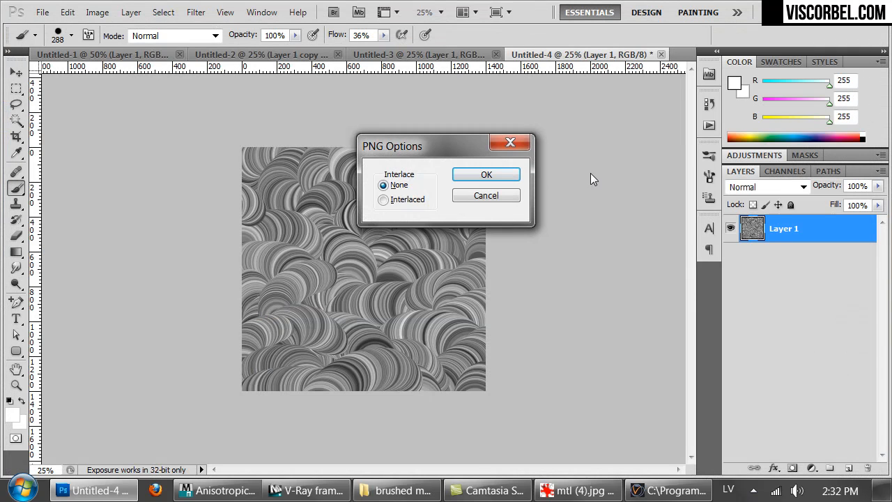
click(512, 174)
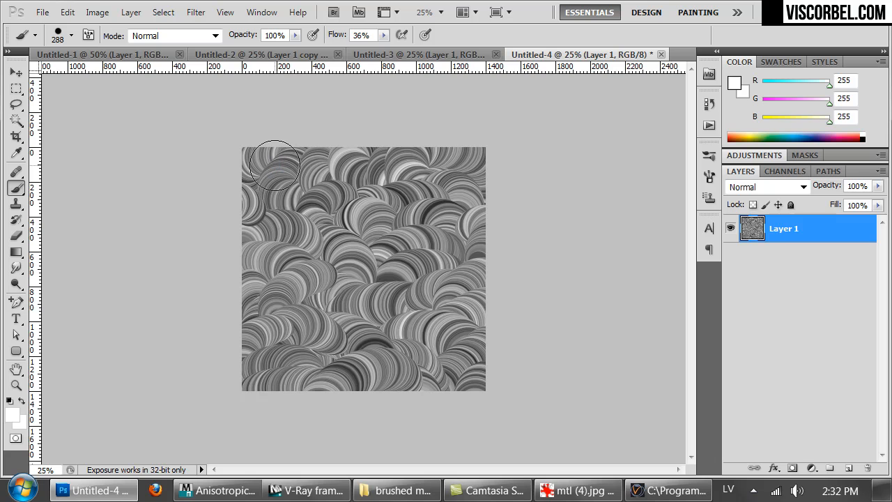
- Switch to 3ds Max and clear the ani_circles.png anisotropy rotation map from the Brushed_Metal_Rough material
click(306, 490)
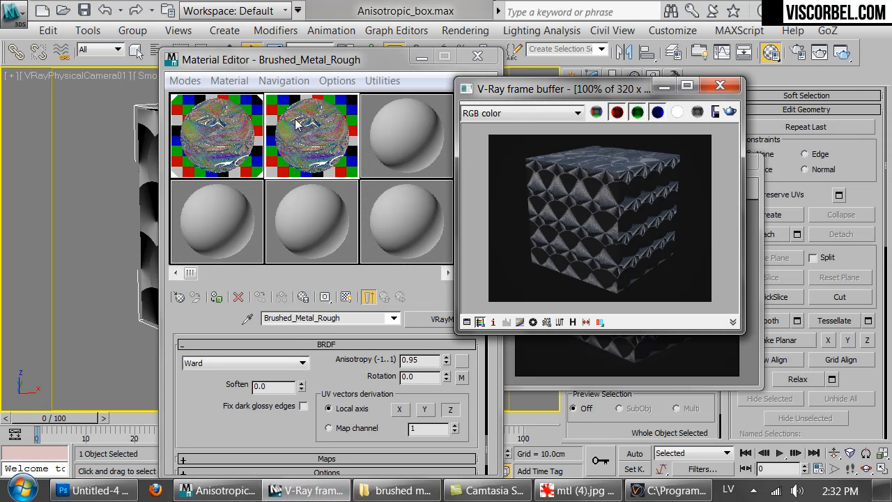
click(318, 143)
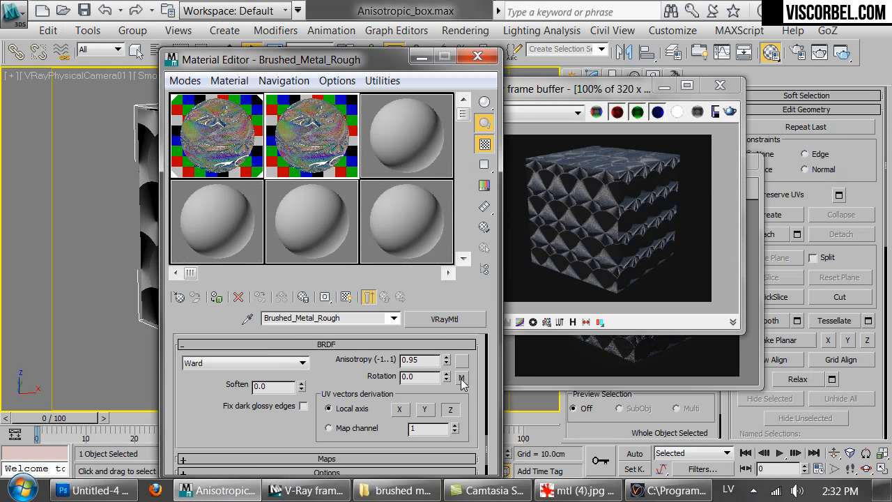
click(312, 208)
click(306, 146)
click(462, 377)
click(369, 297)
scroll(324, 414, down, 10)
scroll(322, 418, down, 5)
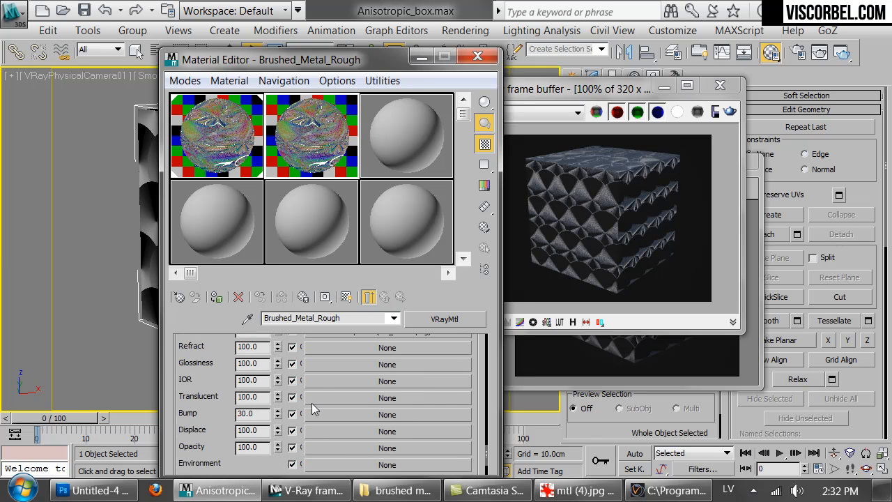
right_click(320, 380)
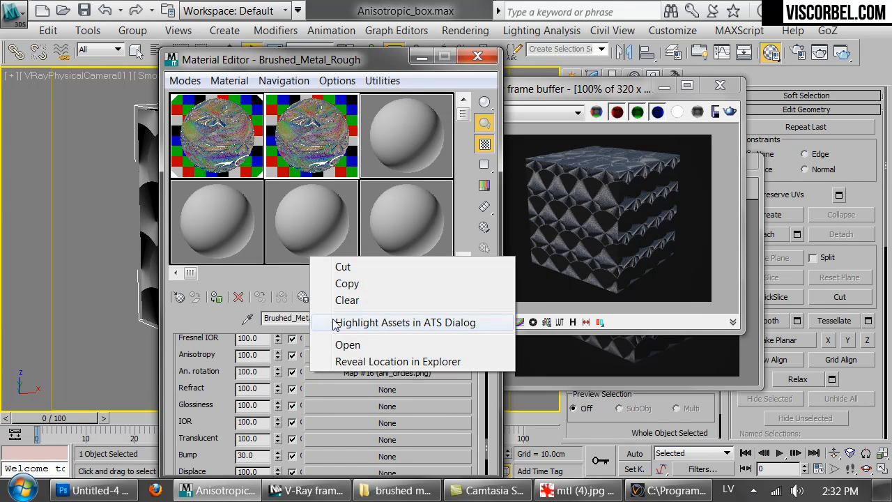
click(355, 308)
- Set the Brushed_Metal_Rough material's Anisotropy to 0 in its BRDF settings
scroll(228, 346, up, 8)
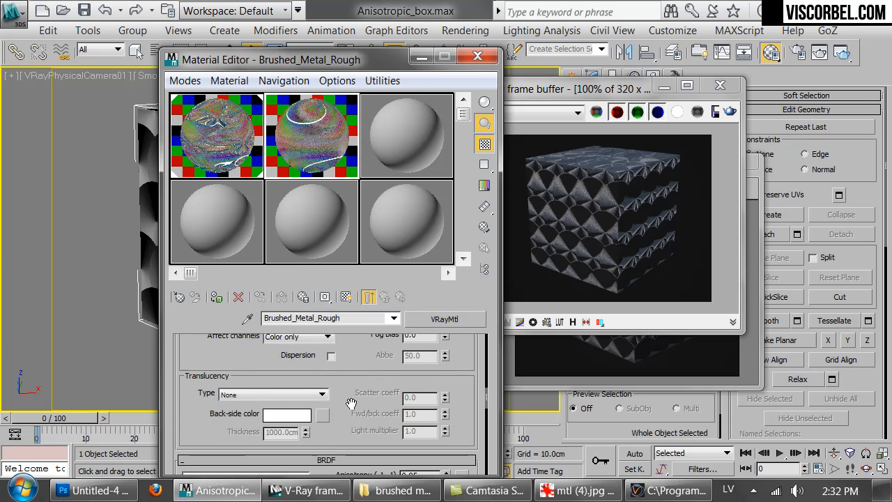
scroll(420, 395, down, 5)
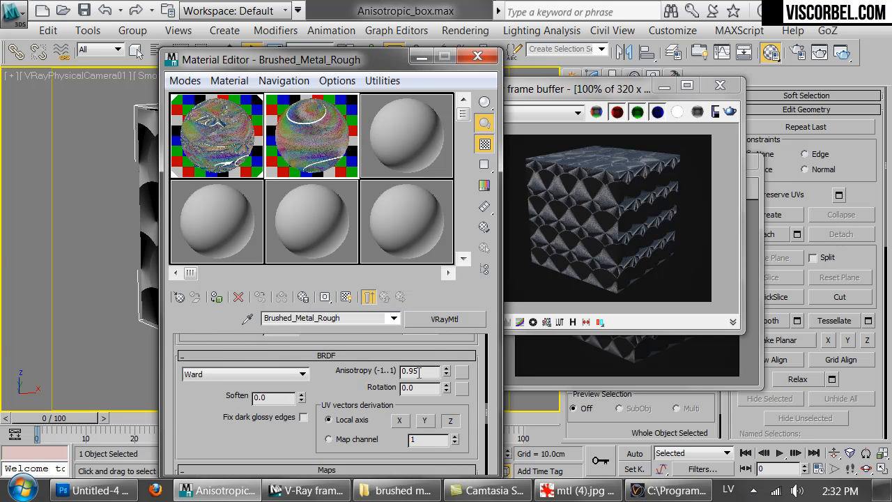
text(0)
key(Return)
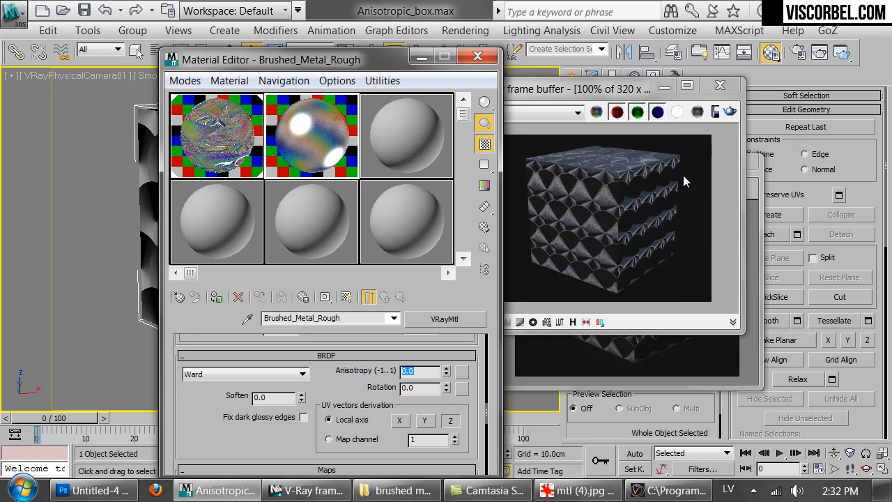
- Close the V-Ray frame buffer and reposition the Material Editor so it sits beside the ActiveShade preview
click(720, 341)
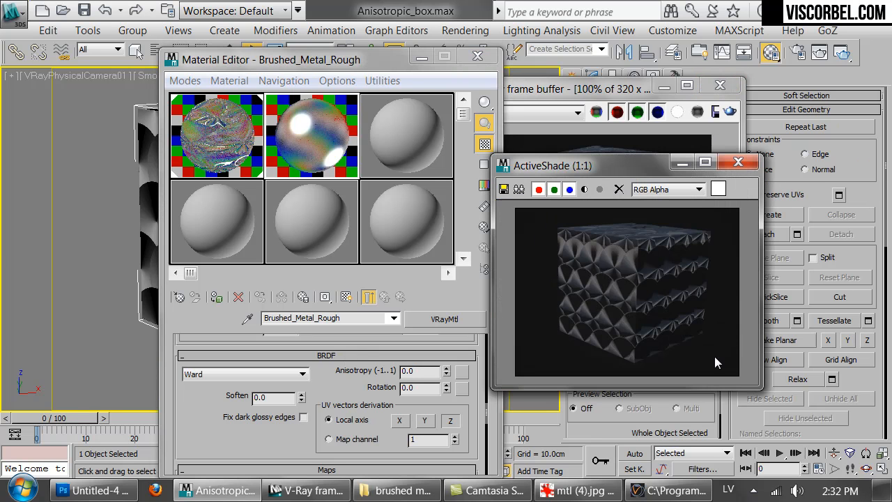
click(606, 98)
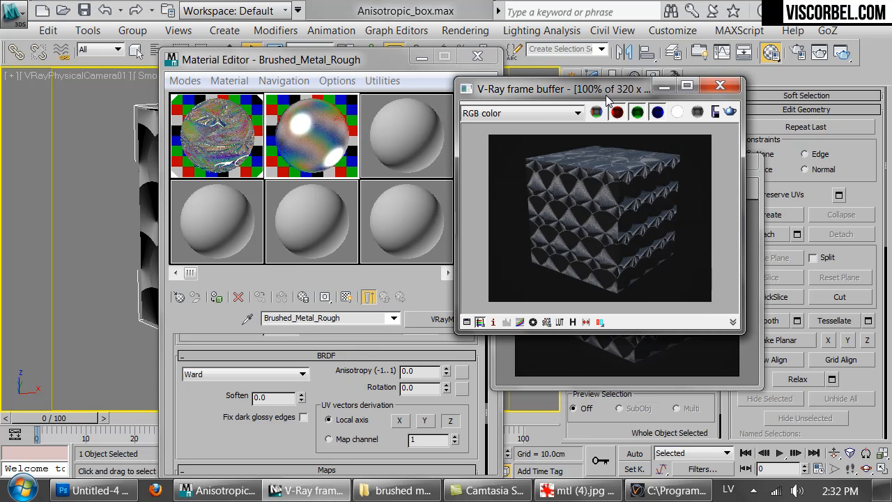
click(724, 86)
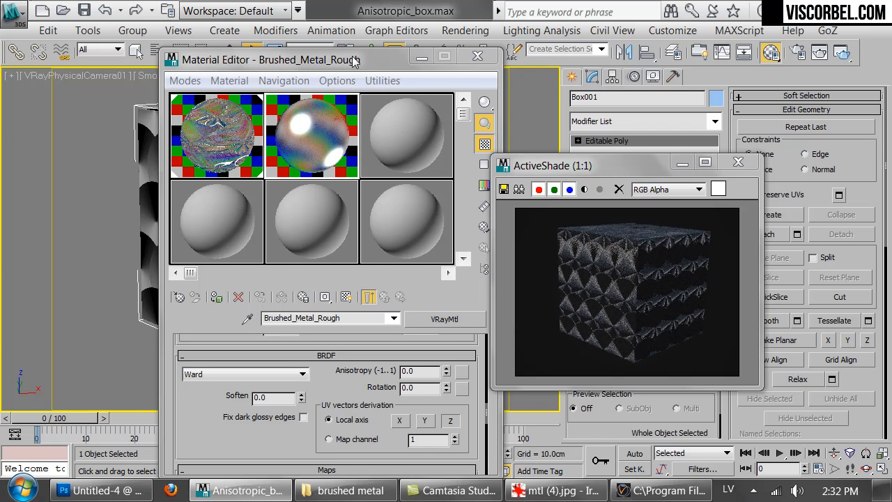
drag(356, 60, 334, 27)
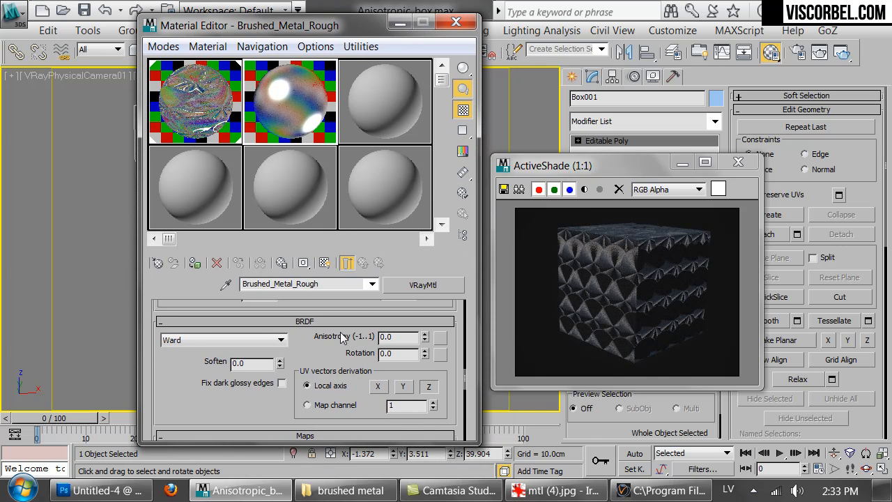
- Load sanding_pattern.png as a Bitmap in the material's Anisotropy map slot and return to the parent material
click(440, 337)
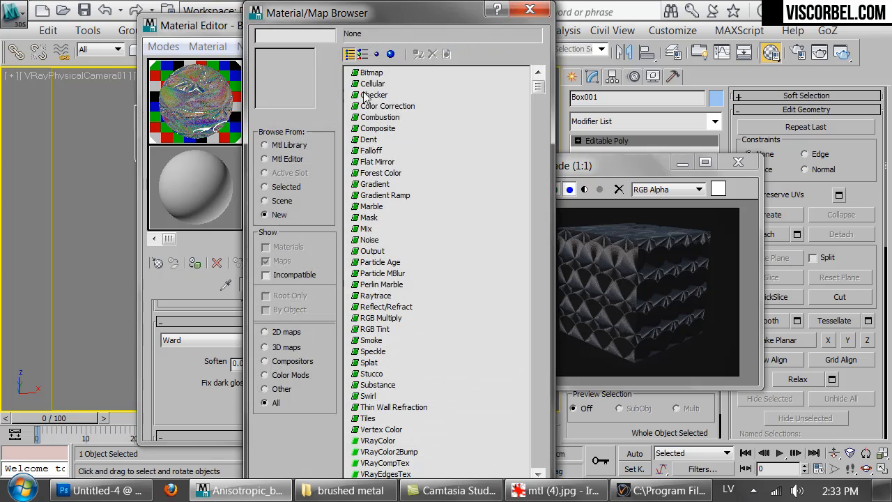
double_click(358, 73)
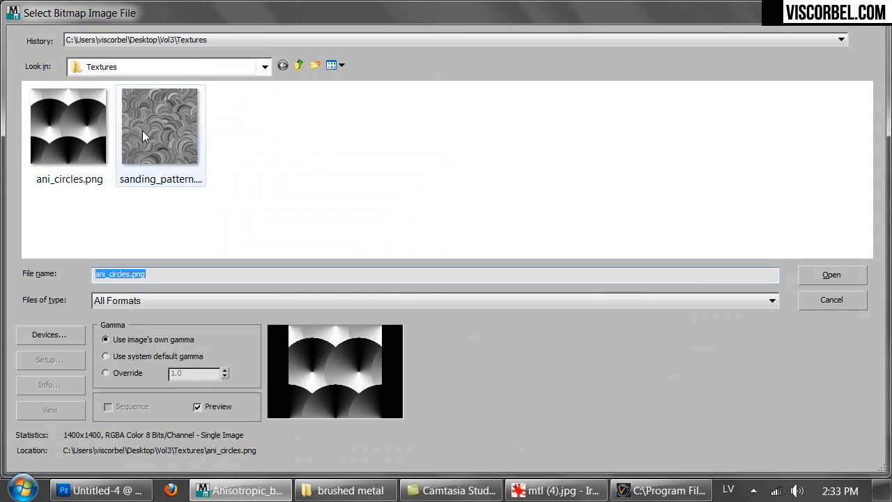
double_click(142, 130)
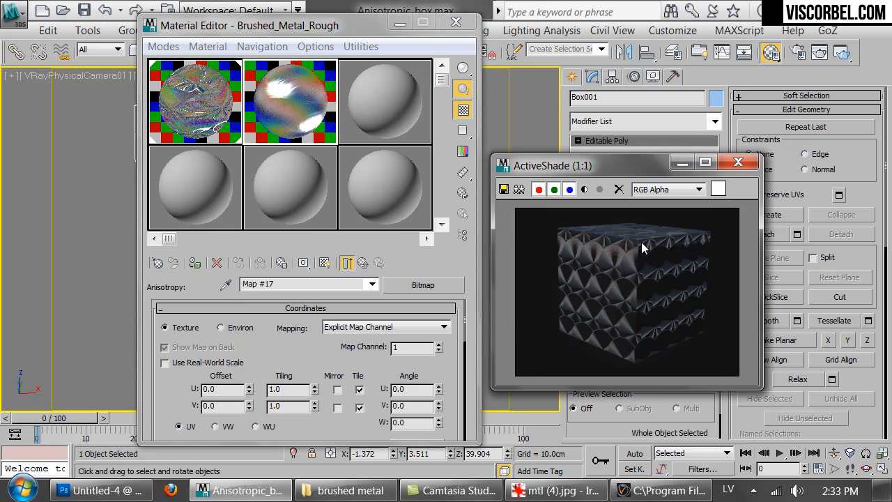
drag(347, 39, 331, 59)
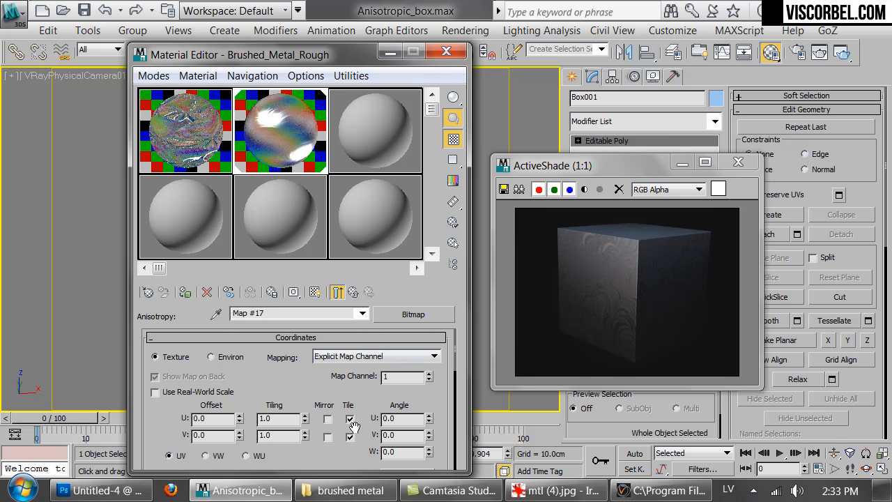
click(339, 292)
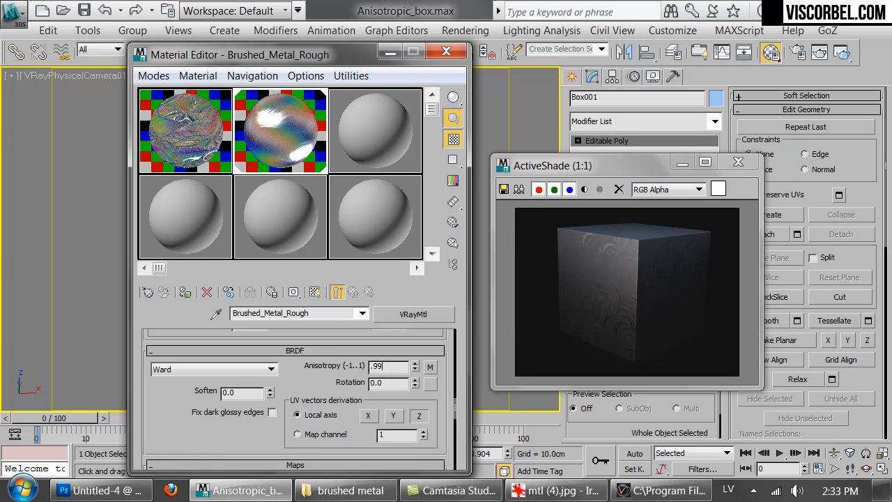
- Set the Anisotropy map amount to 50 in the Brushed_Metal_Rough material's Maps settings
scroll(241, 425, down, 10)
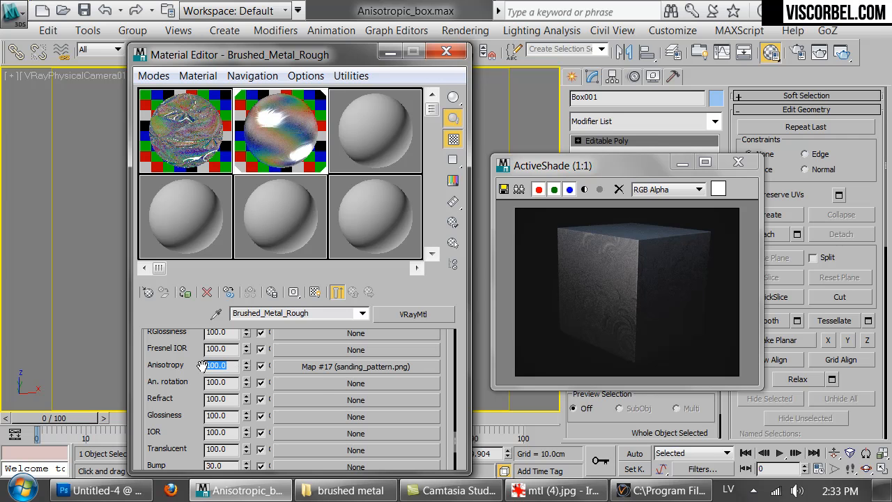
text(50)
key(Return)
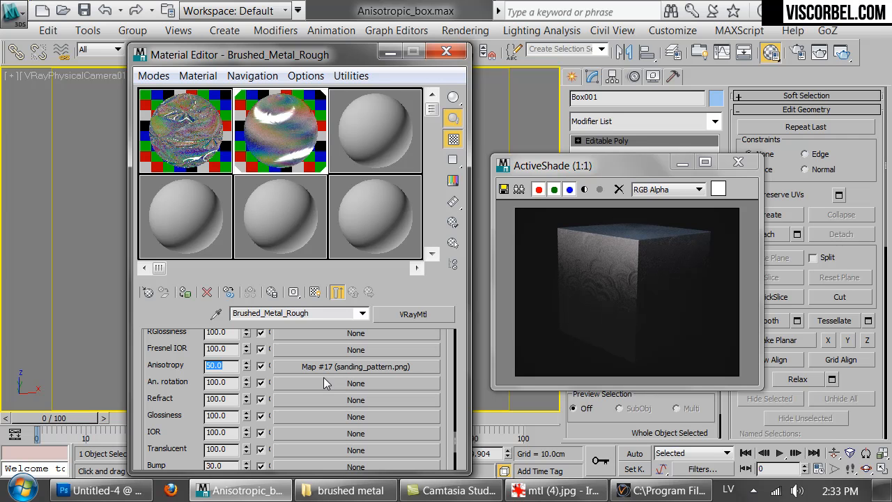
- Compare the Y and X local axes for the material's UV vectors derivation and return to Z
scroll(164, 411, up, 12)
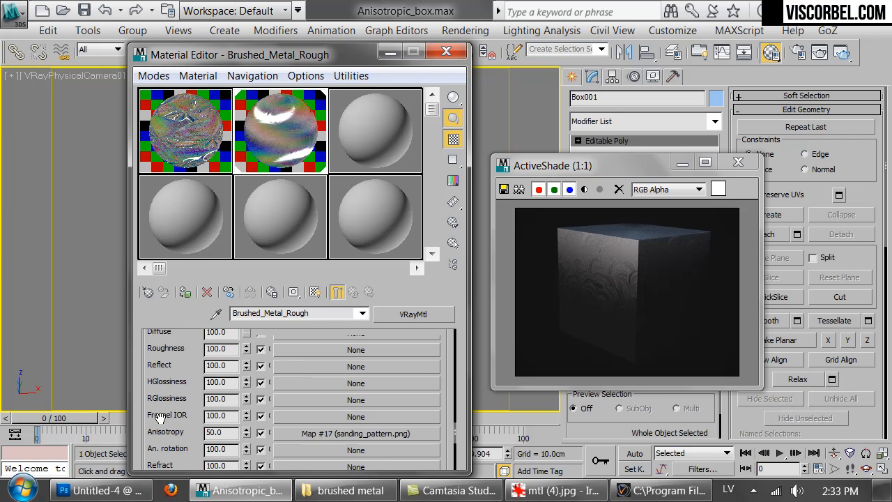
scroll(411, 414, down, 2)
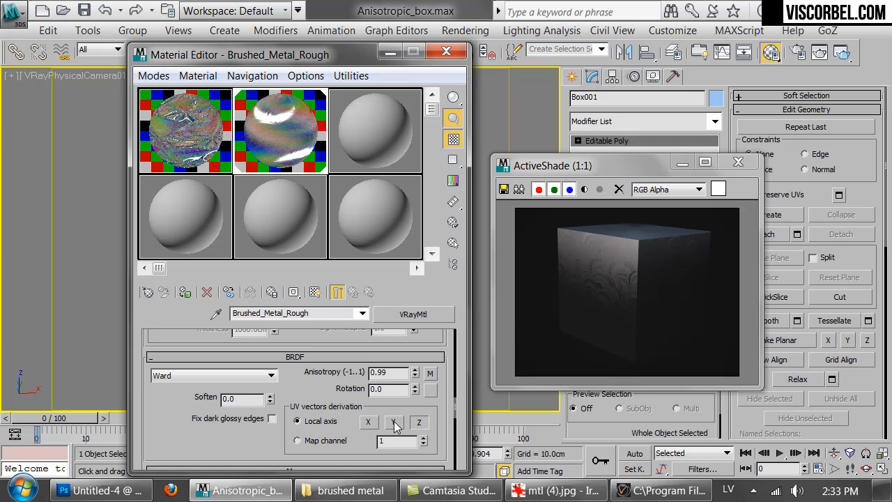
click(393, 422)
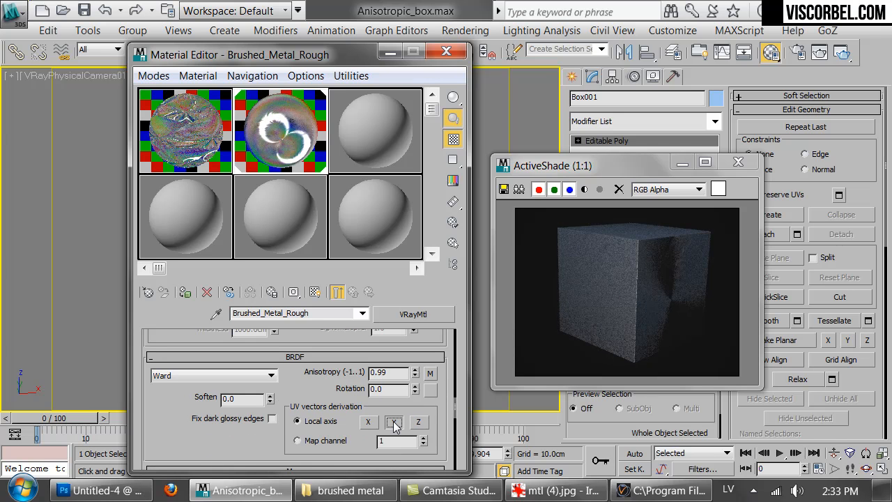
click(369, 422)
click(386, 425)
click(418, 423)
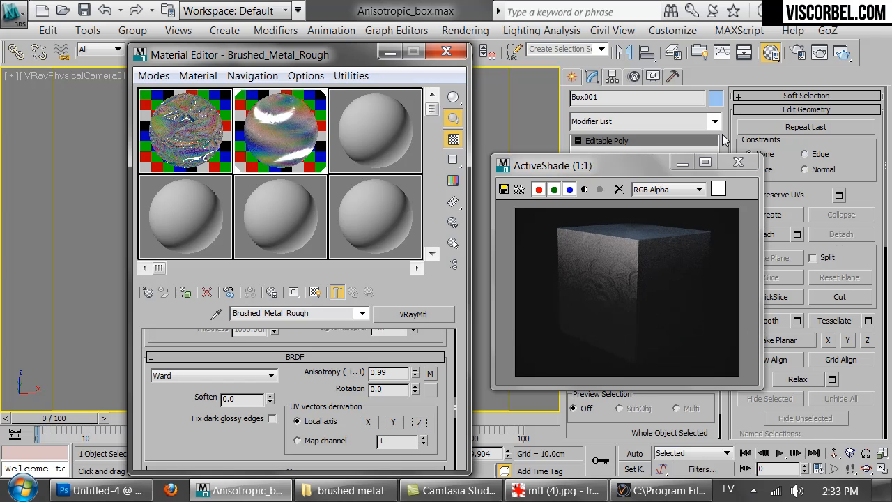
- Rearrange the Material Editor and the ActiveShade preview so they sit side by side
drag(592, 165, 691, 152)
drag(277, 59, 149, 78)
drag(321, 346, 328, 337)
drag(740, 150, 496, 79)
drag(178, 72, 226, 36)
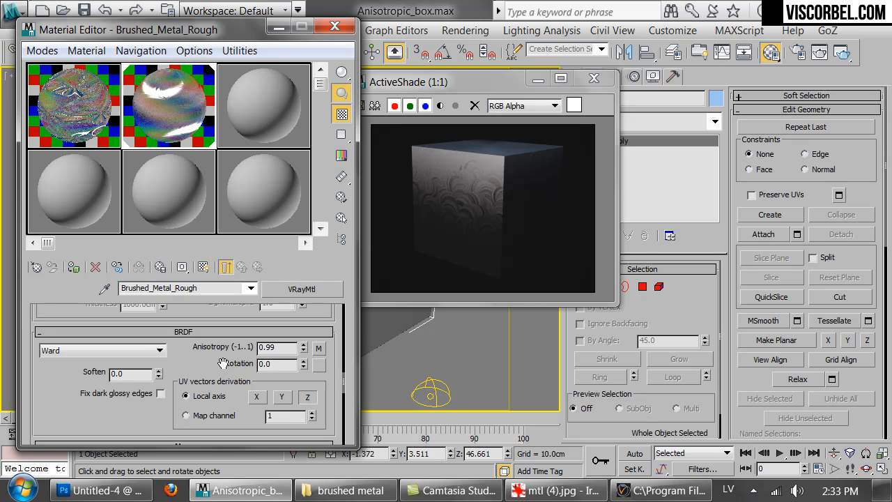
- Set the anisotropy bitmap's U and V tiling to 0.7 and return to the parent material
click(319, 349)
text(.7)
double_click(168, 413)
text(.7)
key(Return)
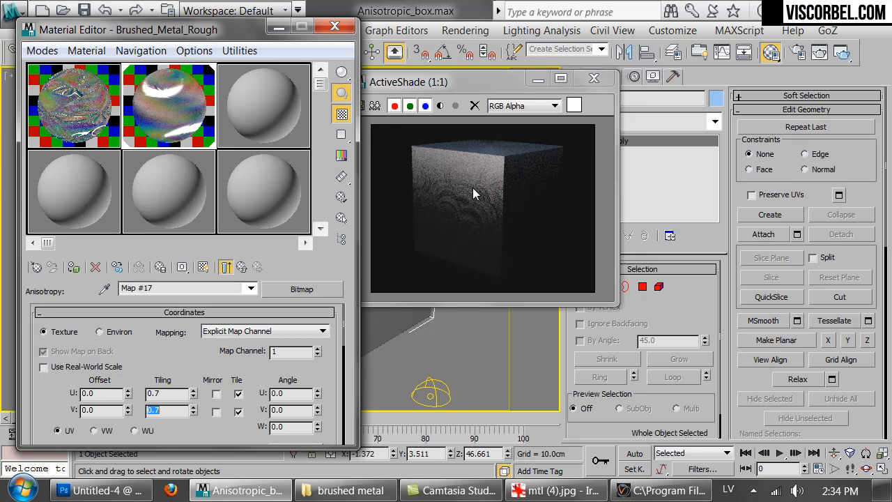
click(249, 267)
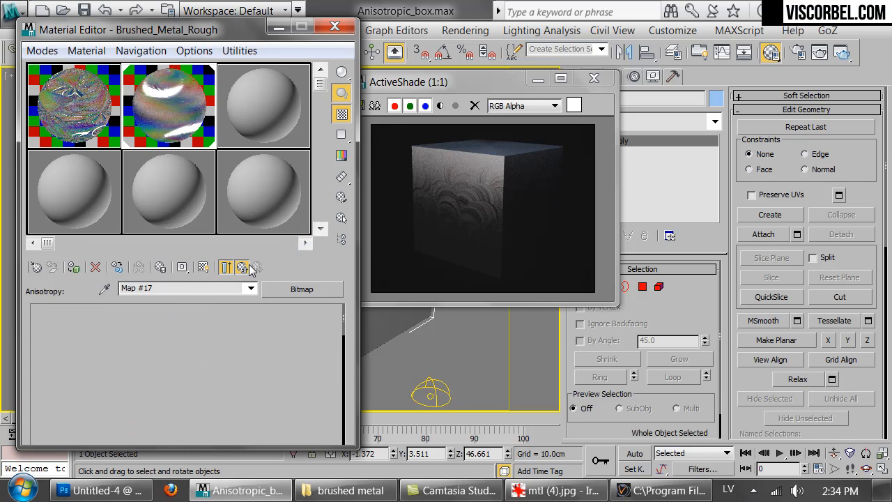
- Load sanding_pattern.png as a Bitmap in the BRDF anisotropy Rotation map slot
drag(219, 361, 221, 357)
click(318, 361)
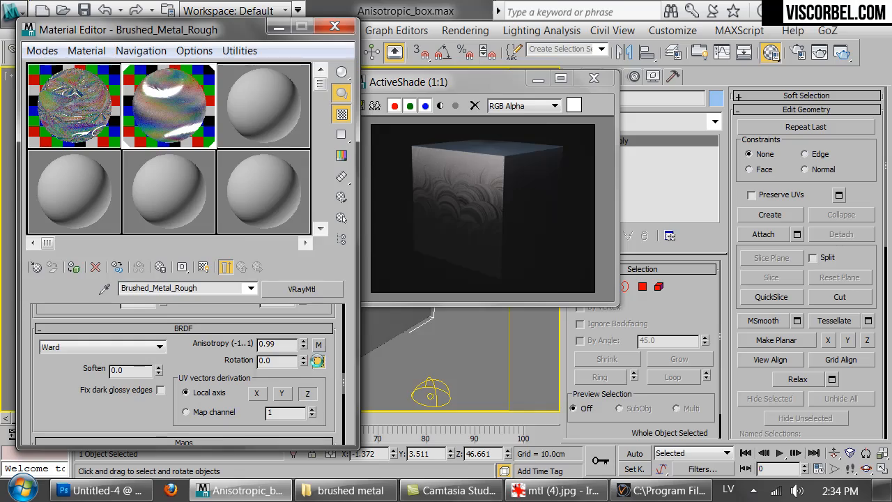
click(374, 76)
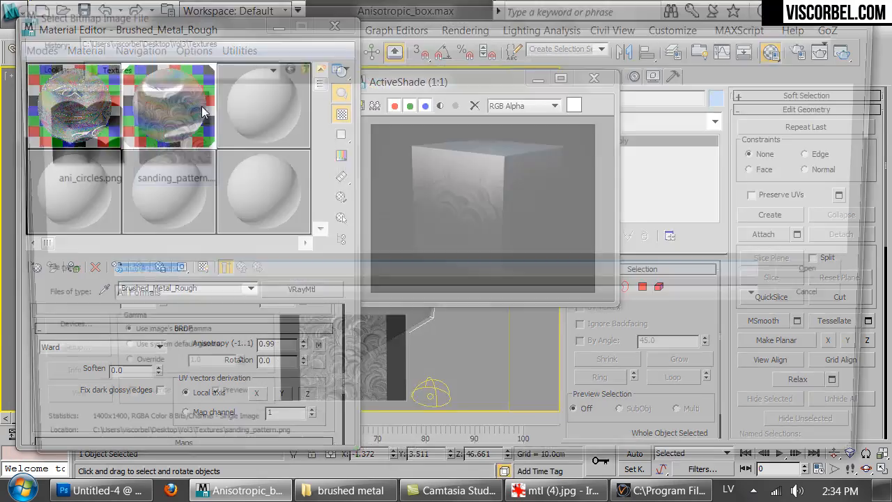
double_click(179, 156)
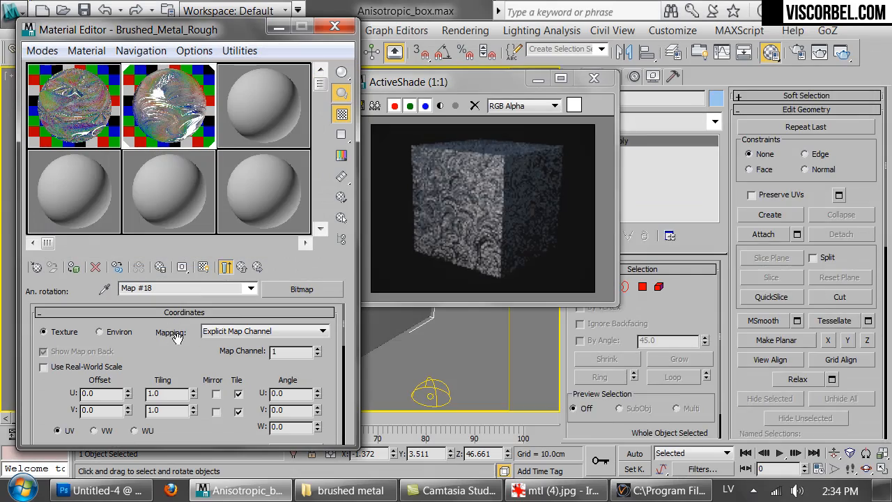
- Set the rotation bitmap's U and V tiling to 0.7 and its W angle to 45, returning to the parent material
double_click(159, 393)
text(0.7)
key(Tab)
text(0.7)
key(Return)
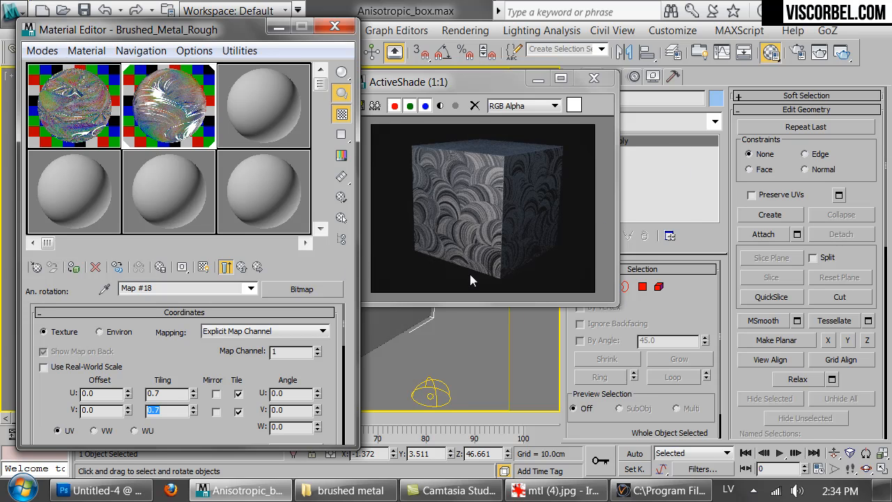
double_click(299, 426)
text(45)
key(Return)
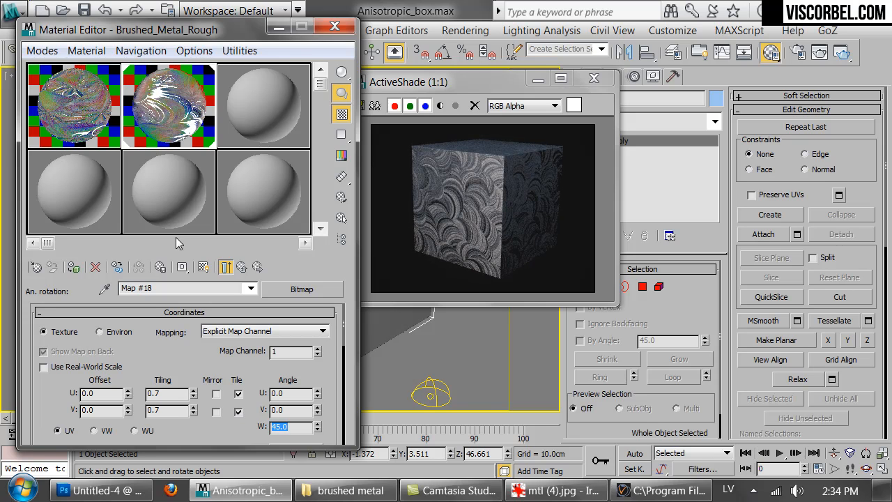
click(242, 267)
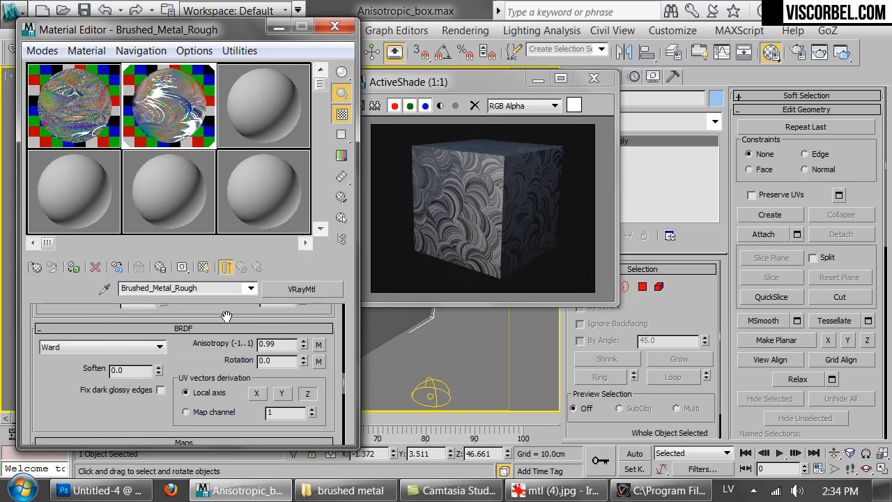
- Set the anisotropy rotation map amount to 50 in the material's Maps settings
drag(118, 423, 142, 223)
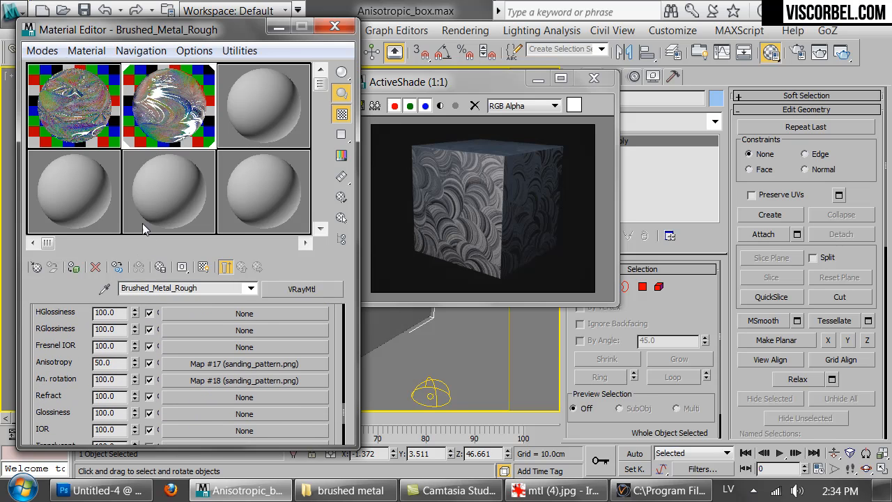
double_click(121, 380)
text(50)
key(Return)
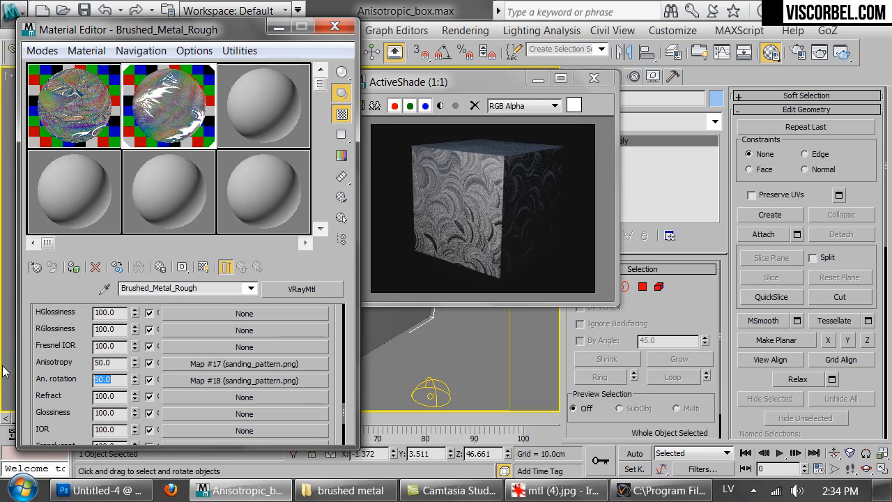
- Compare the X and Y local axes for UV vectors derivation and settle on X
scroll(334, 340, up, 5)
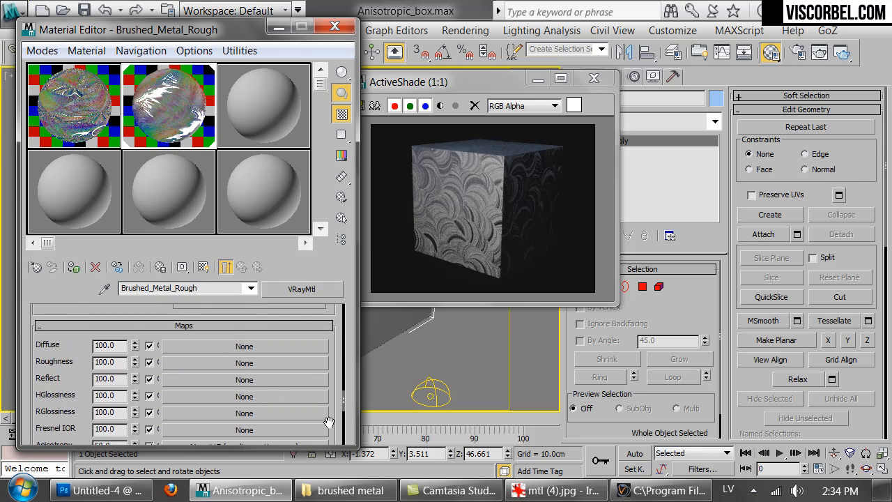
click(256, 422)
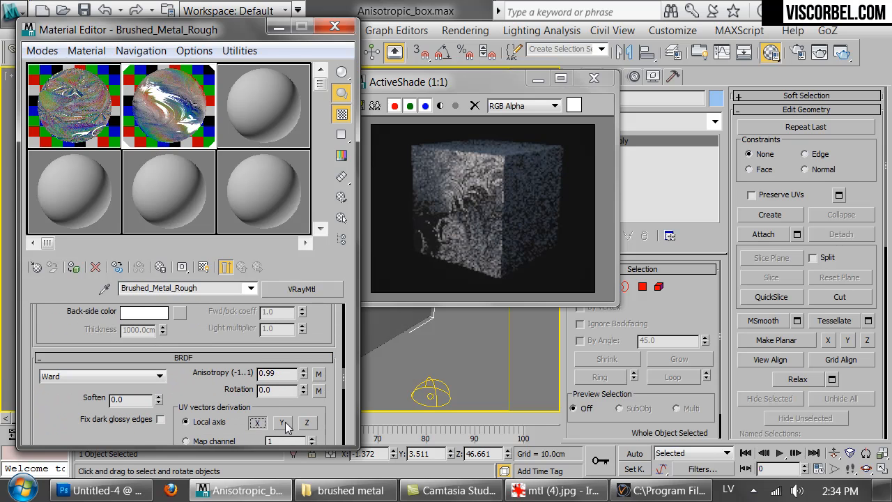
click(283, 424)
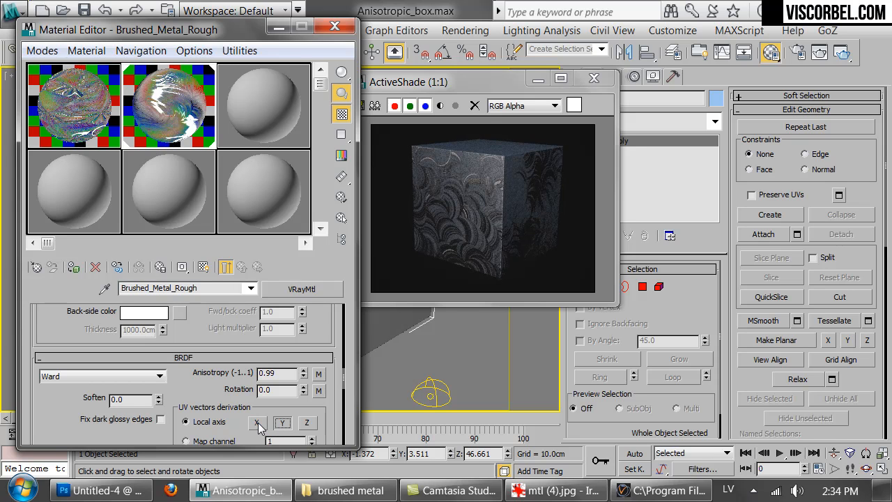
click(258, 422)
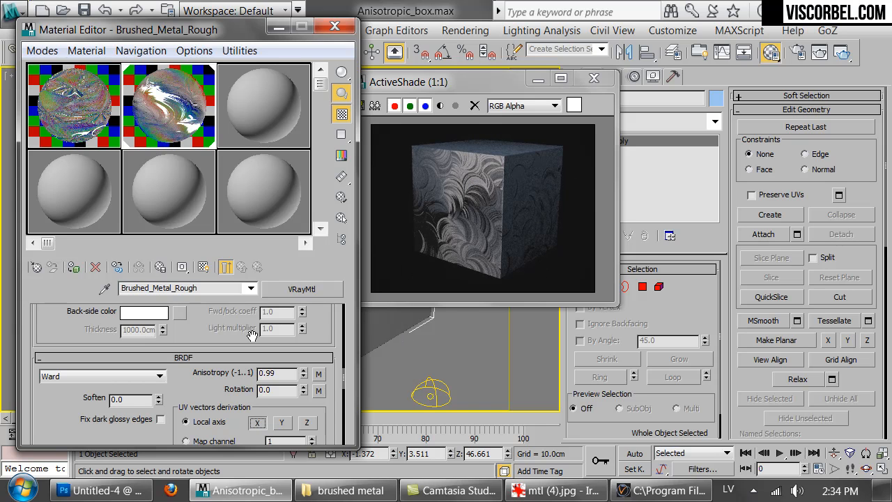
- Replace the anisotropy rotation bitmap with a Mix map, keeping the old map as a sub-map
drag(219, 397, 235, 165)
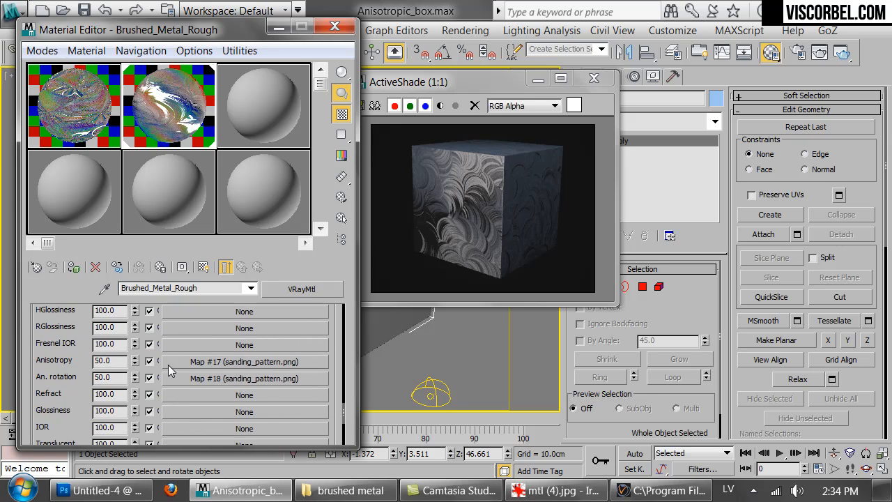
click(198, 381)
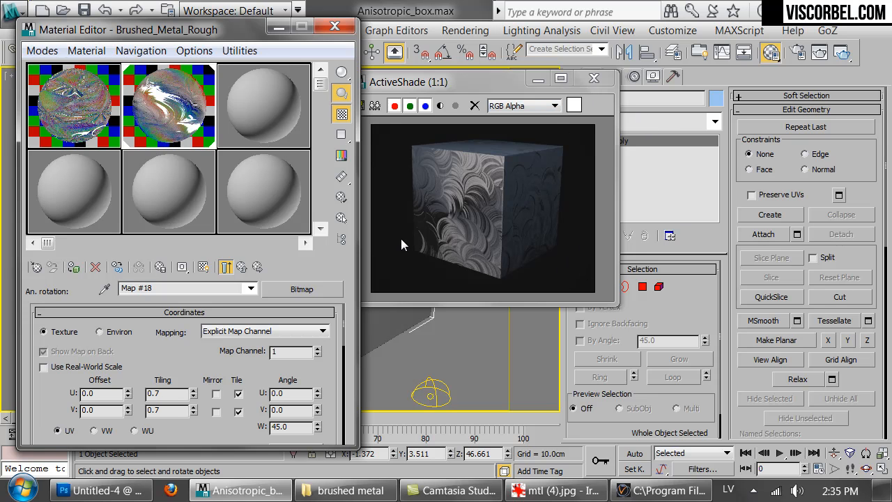
drag(335, 376, 306, 272)
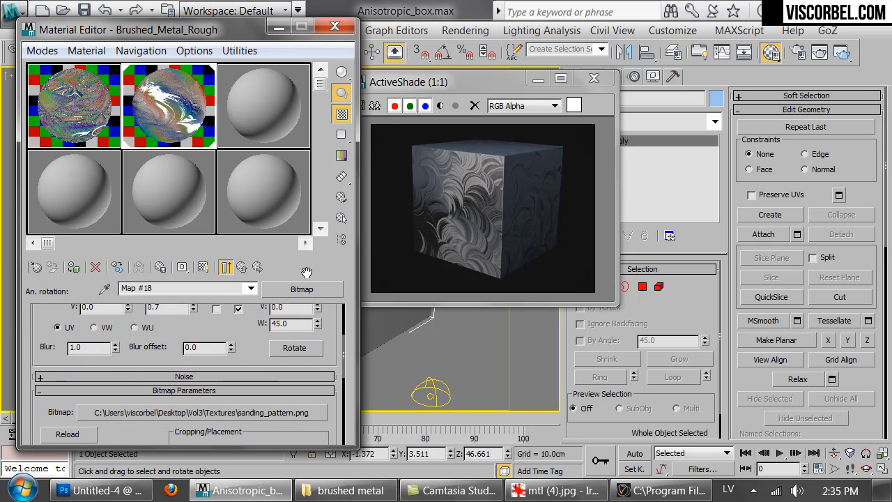
click(307, 283)
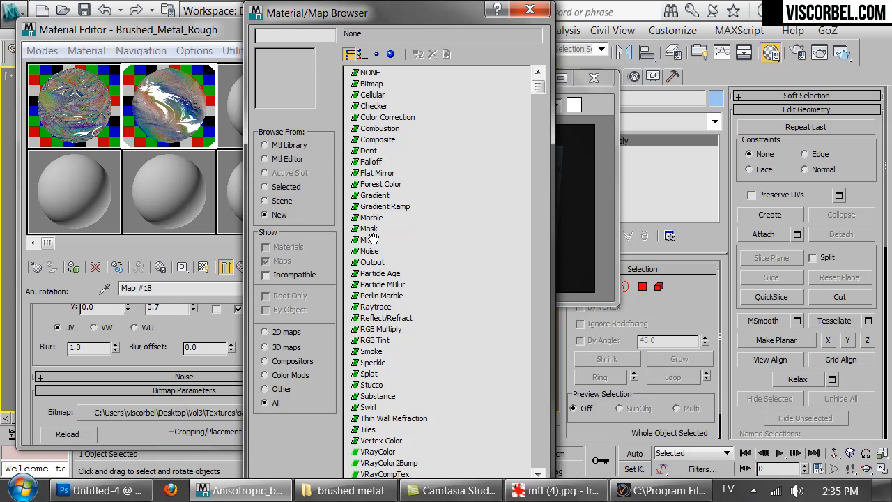
double_click(368, 240)
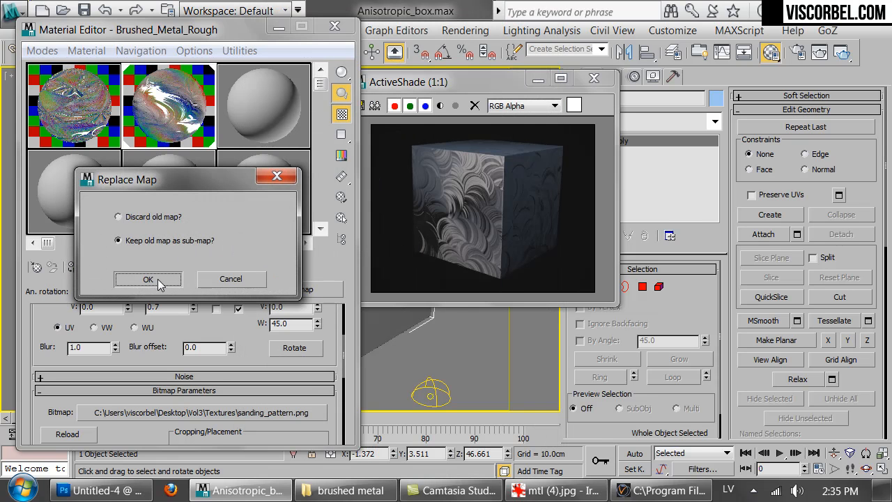
click(147, 279)
- Copy the Mix map's Color #1 bitmap into Color #2 and set the copy's W angle to 180
right_click(248, 350)
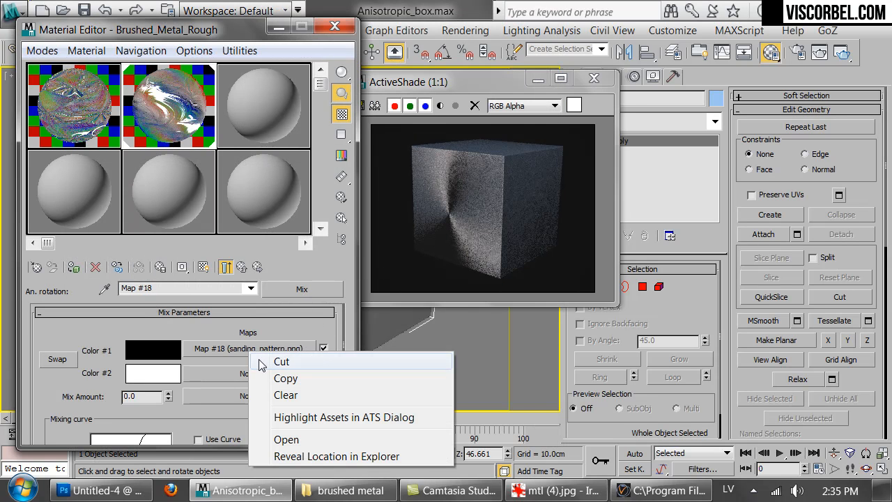
click(282, 378)
right_click(248, 372)
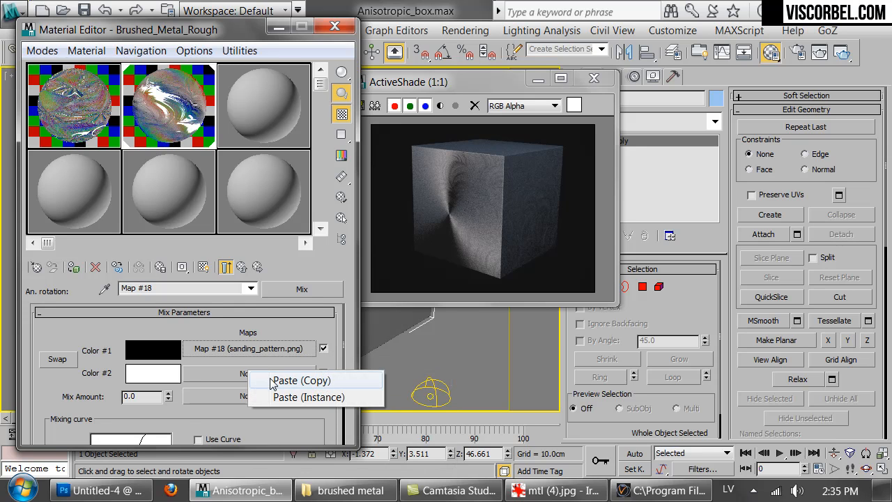
click(273, 381)
click(252, 373)
double_click(296, 426)
text(180)
key(Return)
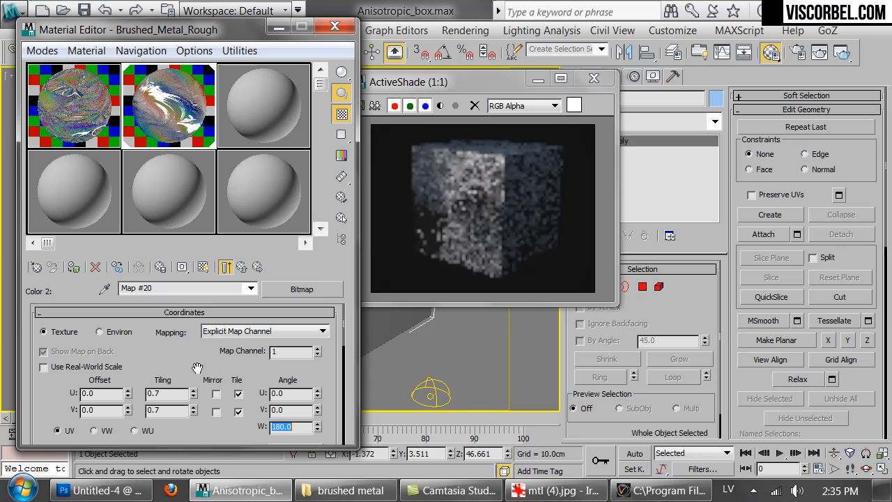
click(241, 266)
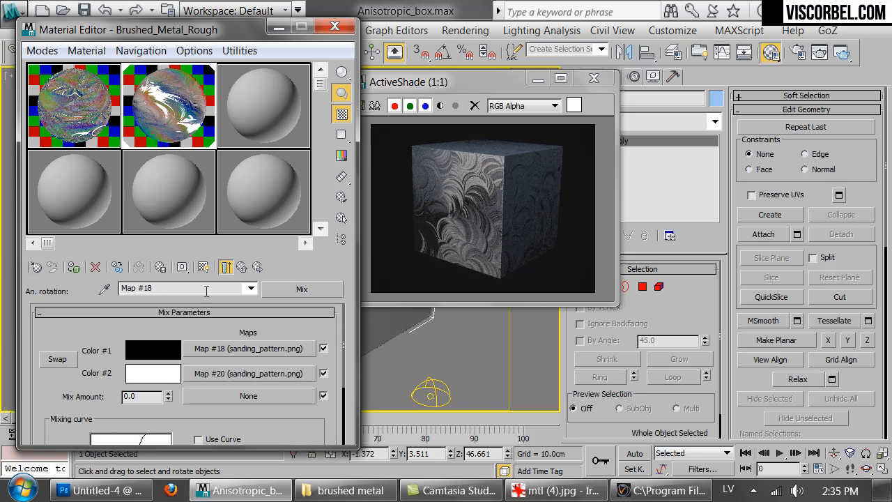
- Check the Color #1 bitmap's settings and set the Mix map's Mix Amount to 50
click(248, 347)
click(240, 267)
double_click(143, 396)
text(5)
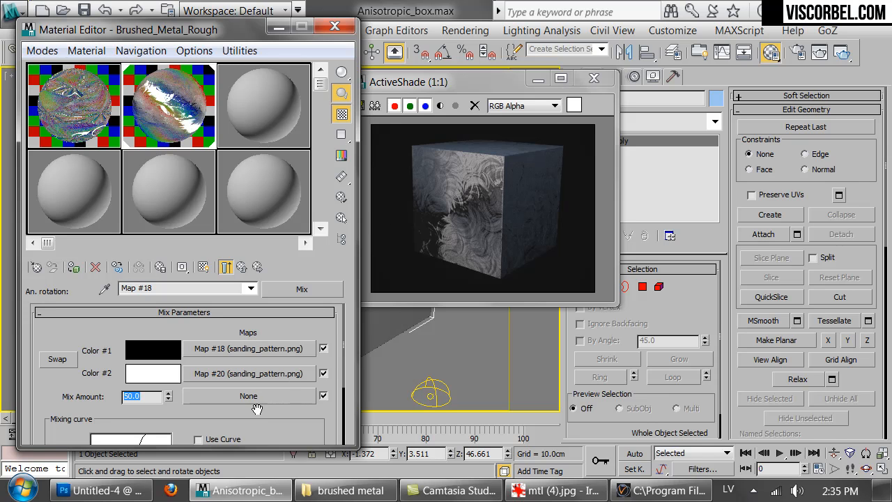
- Assign a Noise map to the Mix map's Mix Amount slot
drag(300, 420, 305, 401)
click(280, 370)
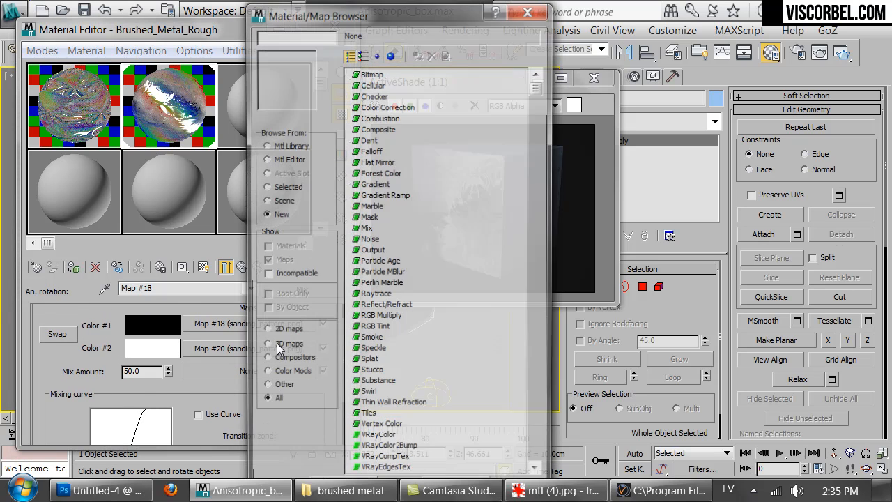
double_click(367, 240)
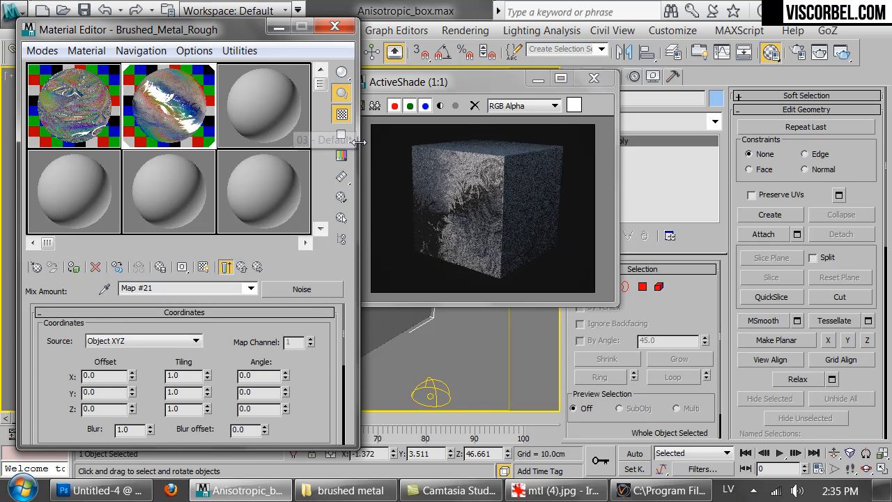
- Move the ActiveShade preview away from the Material Editor and show only the Noise map in the sample slot
drag(457, 87, 574, 66)
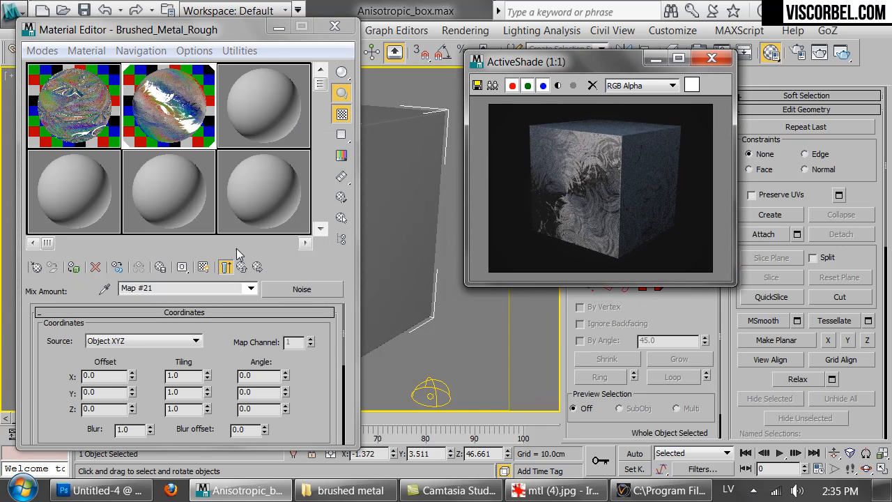
click(225, 266)
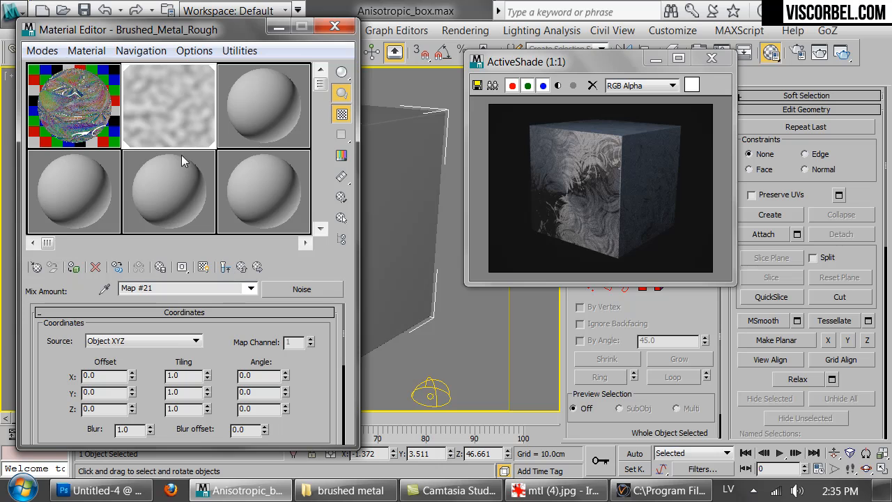
- Set the Noise map's High threshold to 0.575, Low threshold to 0.44 and Size to 1
scroll(327, 317, down, 3)
scroll(326, 317, down, 6)
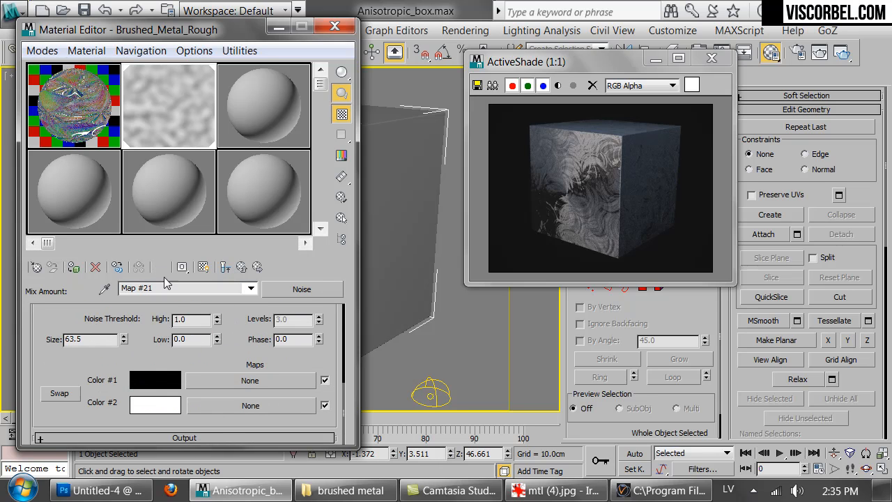
mouse_move(216, 339)
mouse_down()
mouse_move(207, 270)
mouse_move(220, 351)
mouse_up()
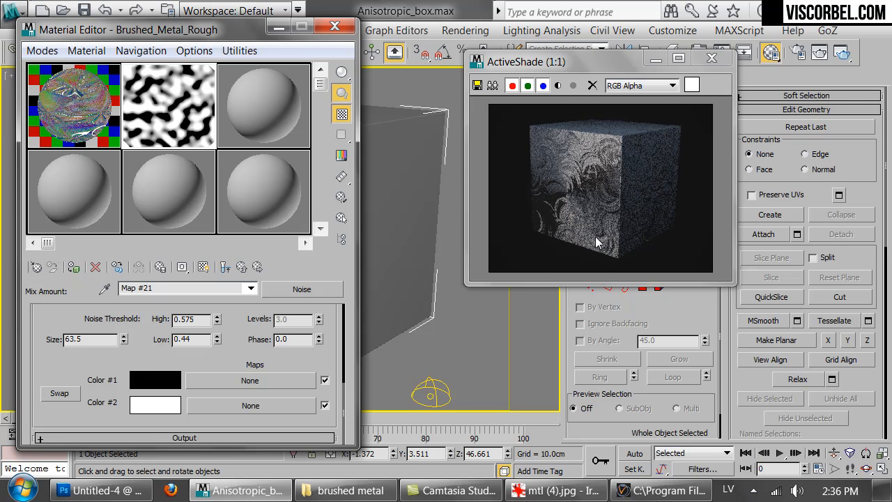
drag(85, 338, 4, 337)
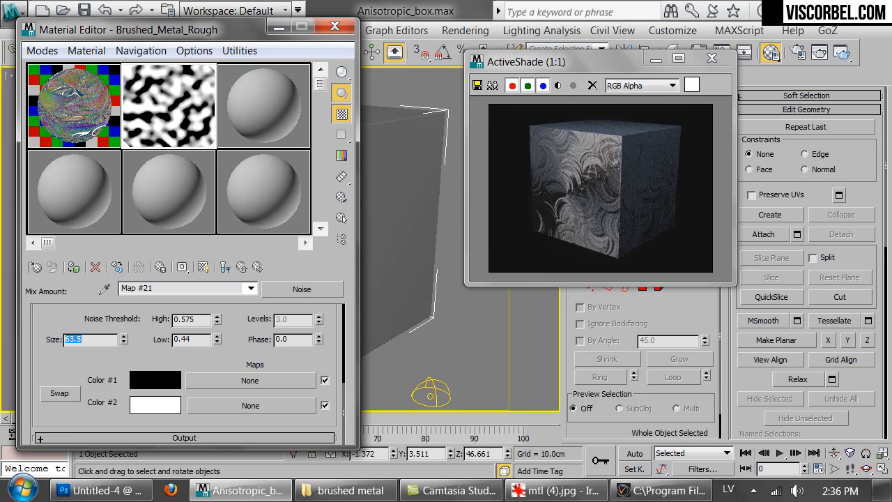
text(1)
key(Return)
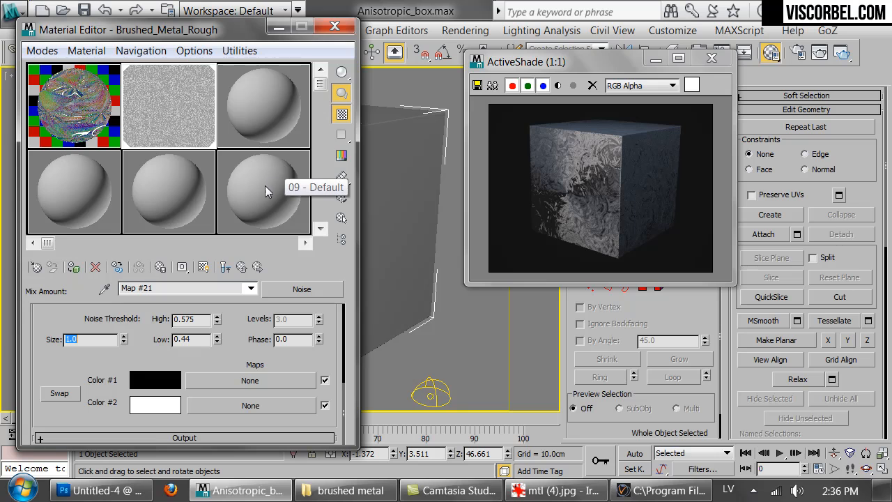
- Return to the Mix map, inspect its blended pattern in a magnified sample window and bring the ActiveShade preview closer
click(245, 267)
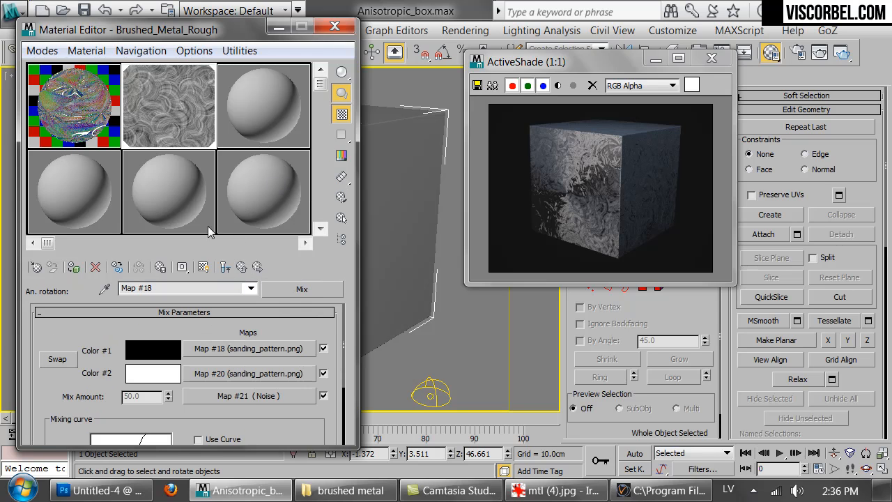
double_click(173, 129)
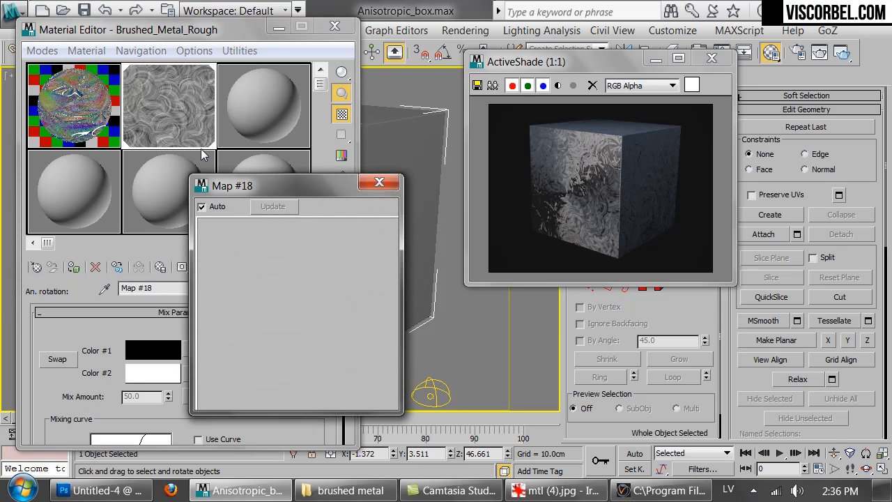
click(387, 183)
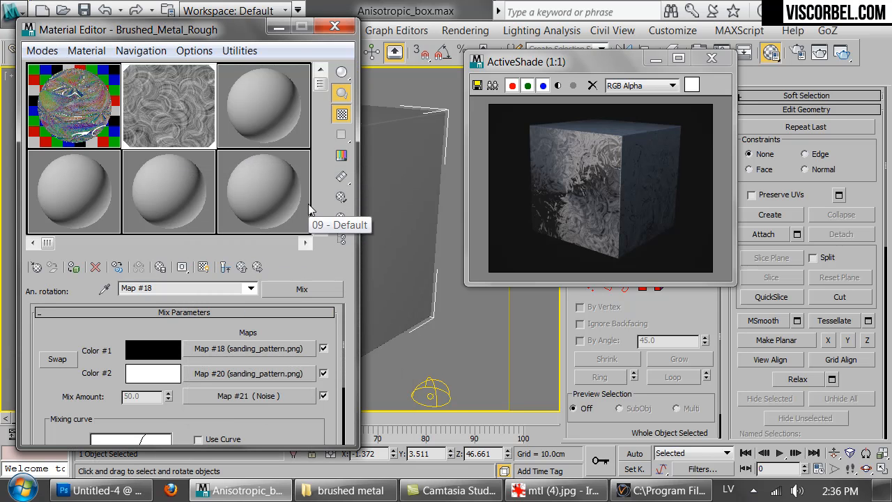
double_click(175, 97)
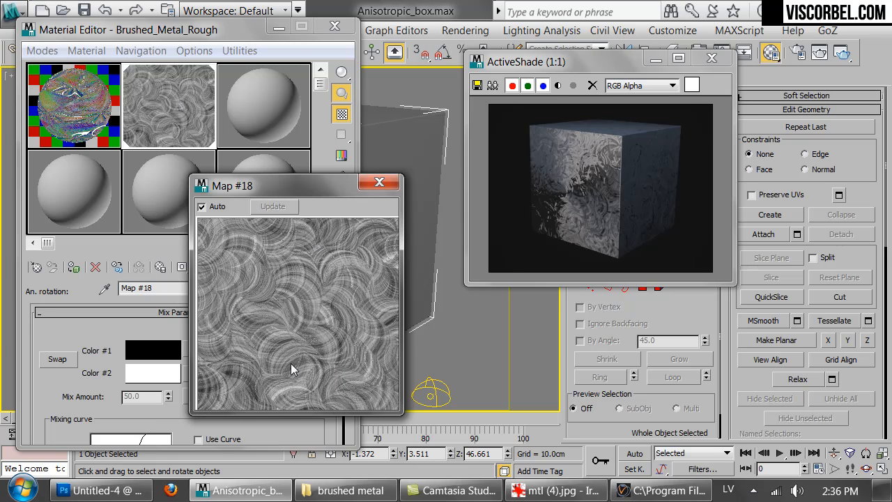
click(397, 185)
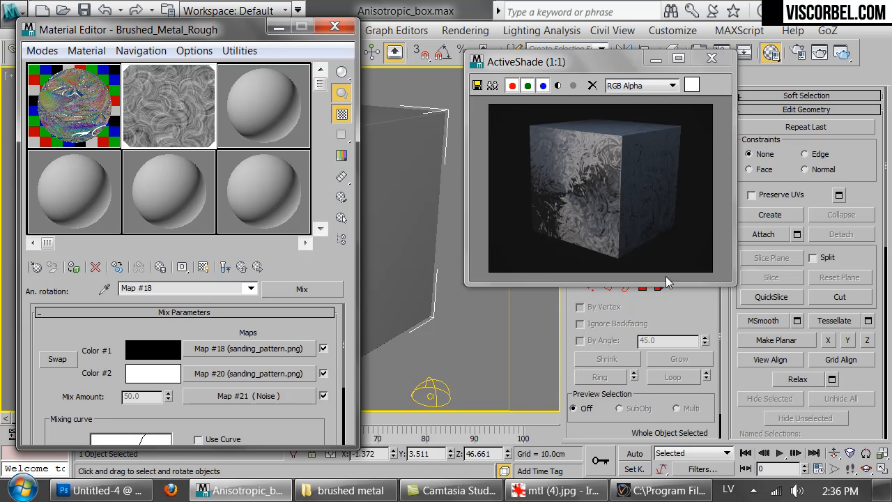
drag(603, 66, 513, 96)
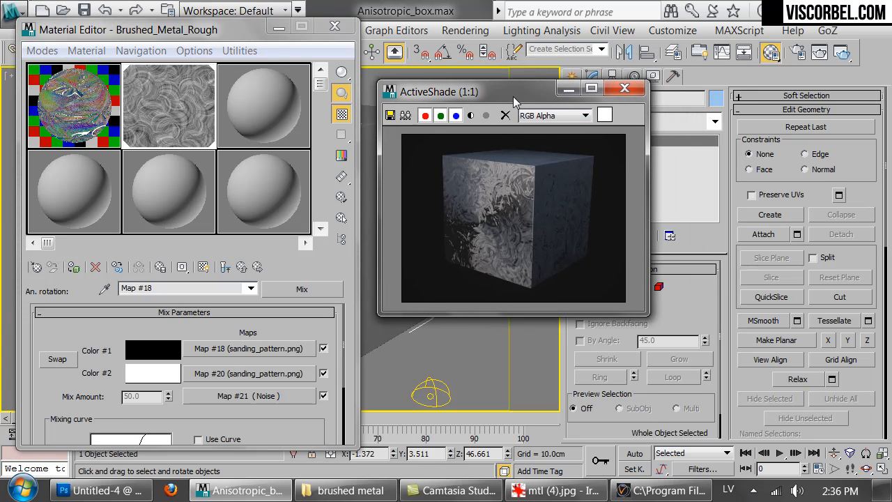
- Try An. rotation map amounts of 45, 80 and 30 on the rough metal material
click(241, 269)
double_click(110, 376)
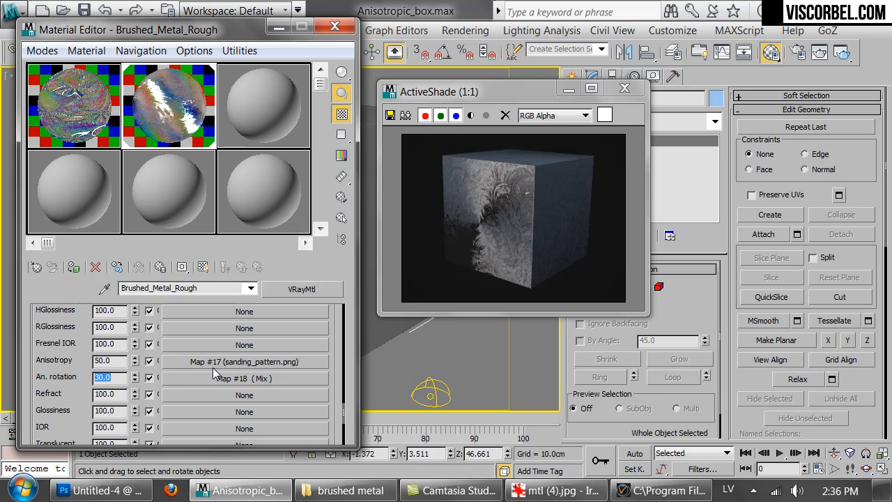
text(45)
key(Return)
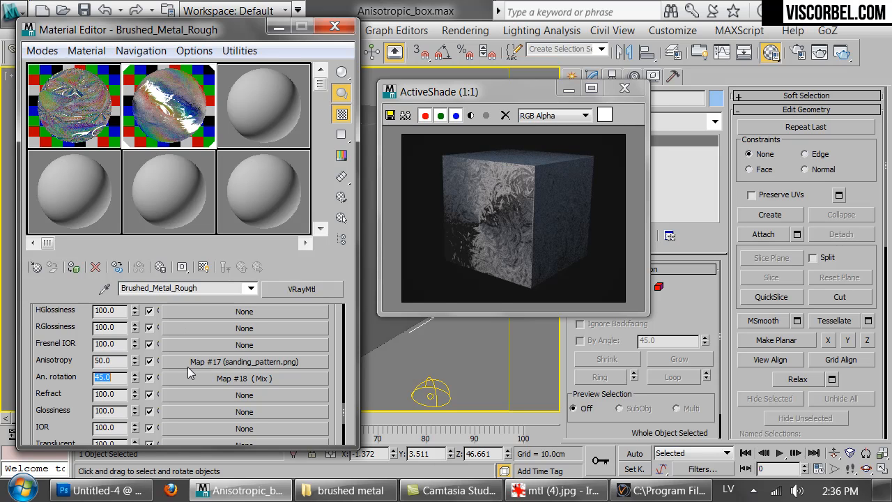
text(80)
key(Return)
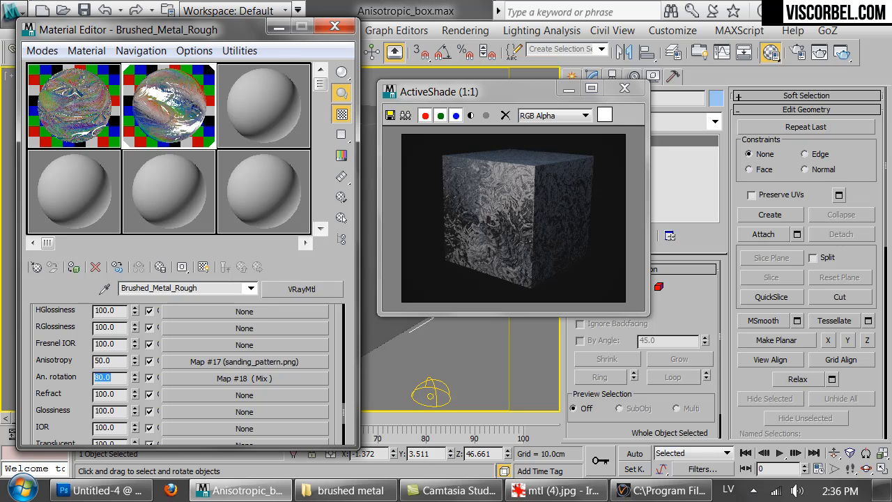
text(30)
key(Return)
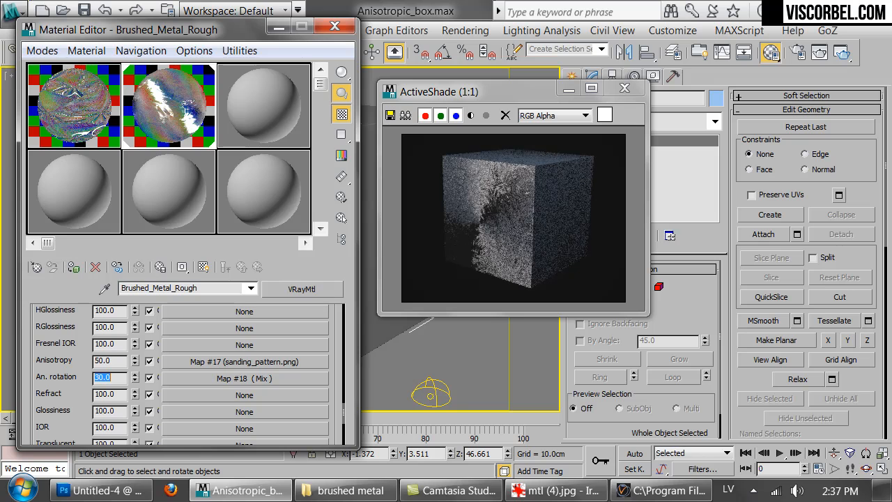
- Set the rough metal material's An. rotation map amount to 40
text(40)
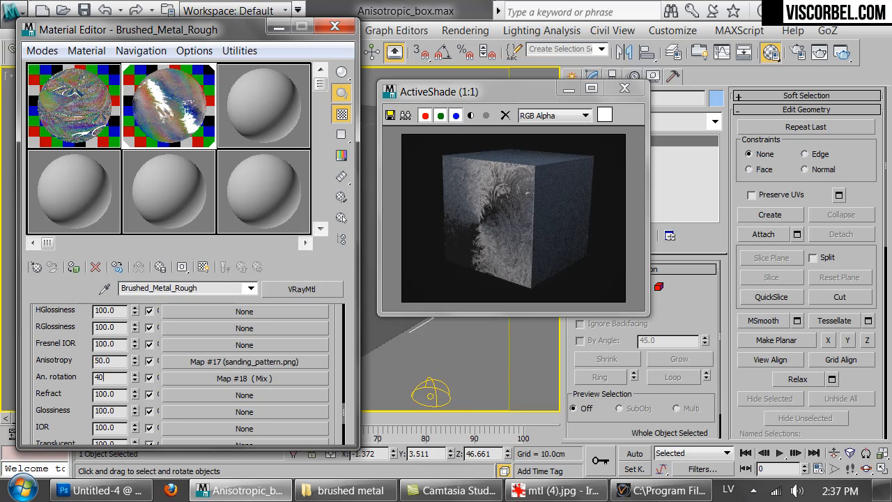
key(Return)
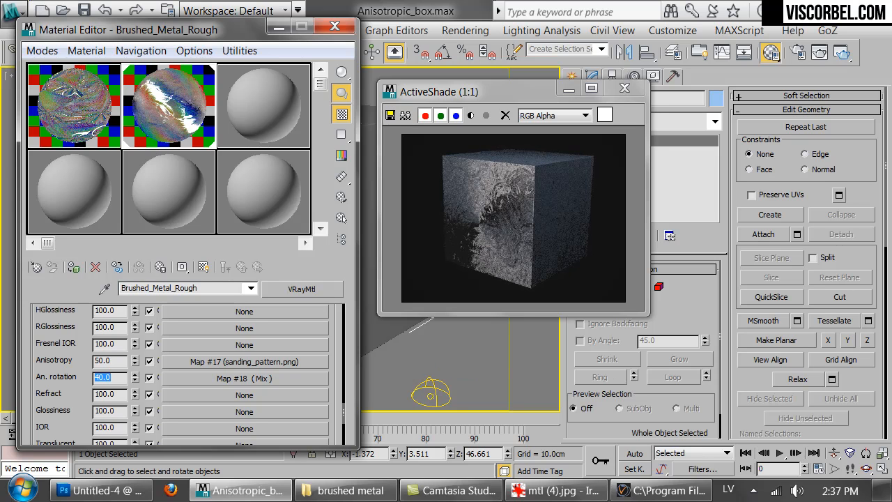
click(567, 163)
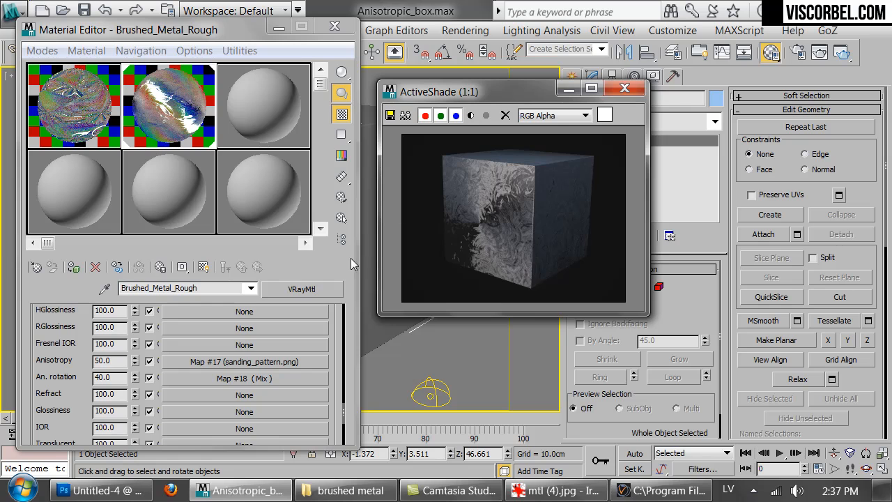
- Move the ActiveShade preview away from the Material Editor and raise the material's reflection glossiness to 0.88
drag(333, 342, 351, 480)
drag(308, 312, 300, 482)
drag(298, 311, 298, 426)
scroll(162, 387, up, 6)
scroll(147, 388, down, 2)
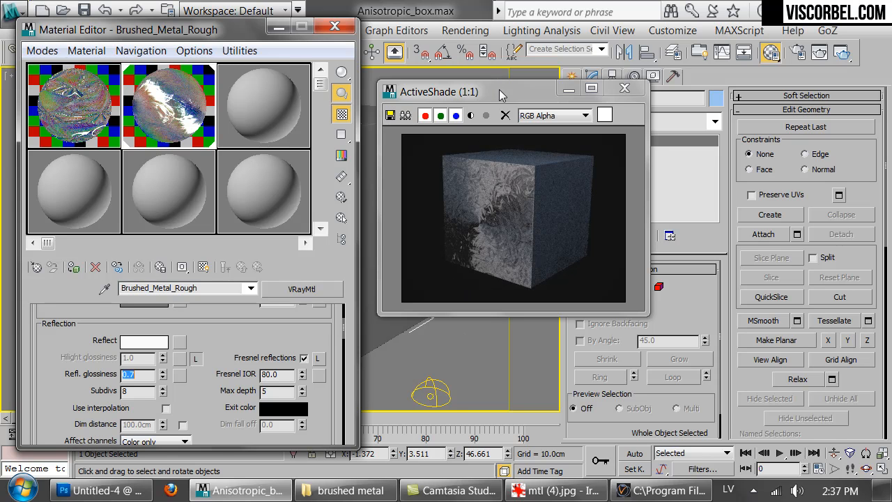
drag(514, 91, 647, 94)
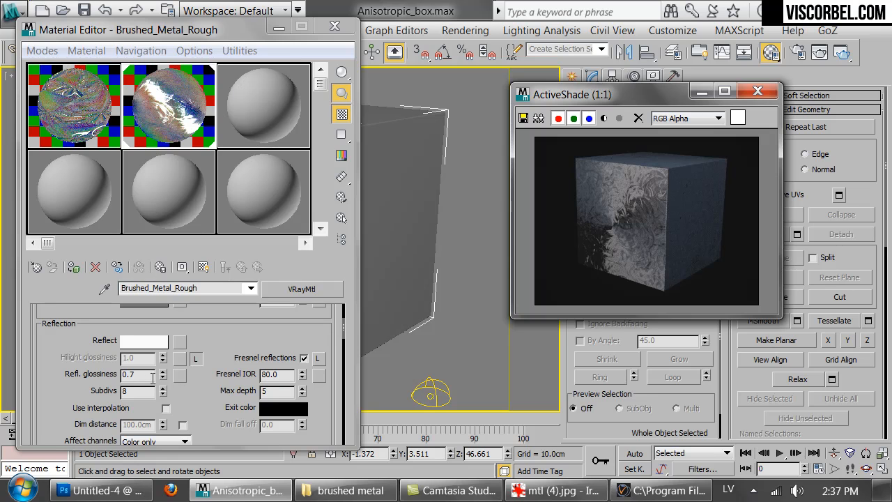
drag(162, 374, 160, 361)
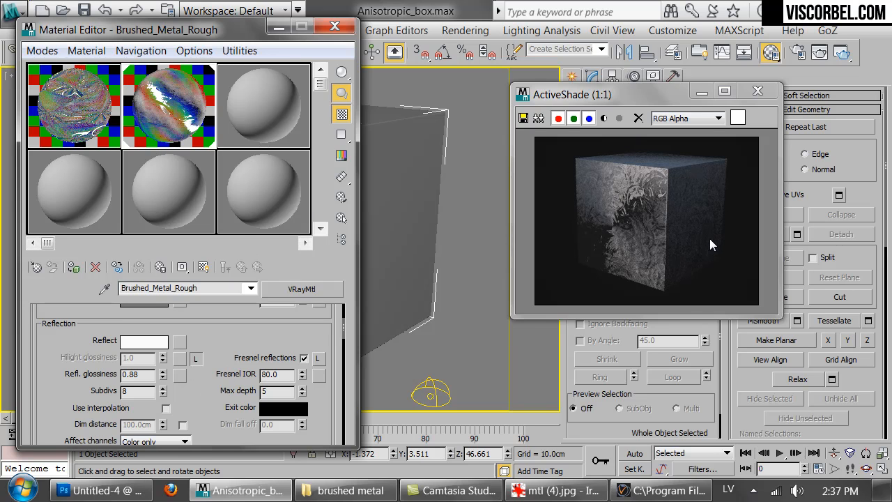
- Check the reference photos in the brushed metal folder and set the material's reflection glossiness to 0.74
click(349, 489)
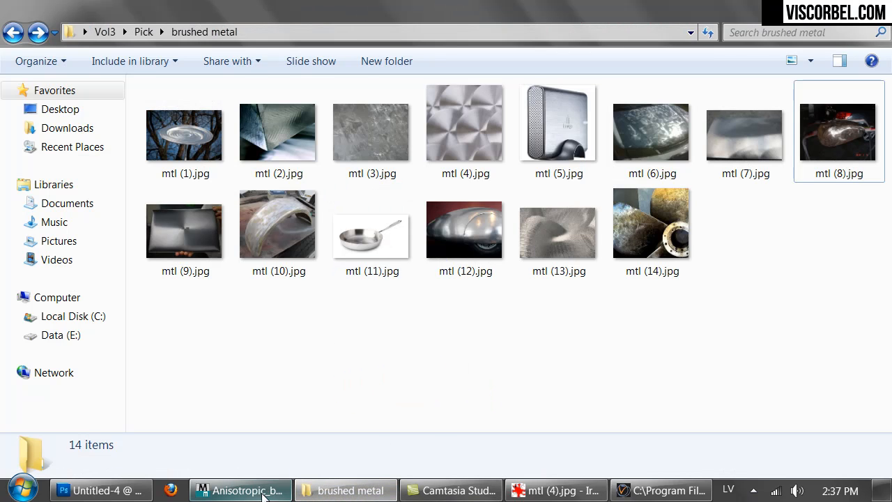
drag(425, 364, 493, 375)
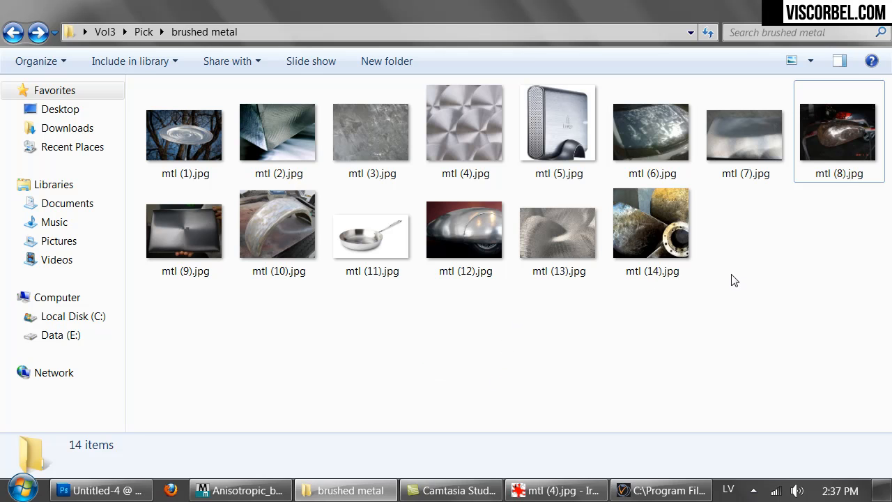
click(261, 487)
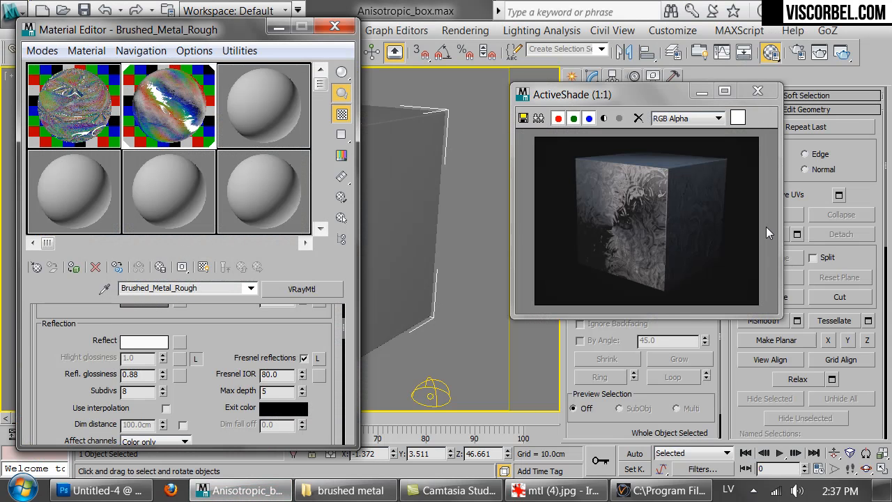
drag(163, 374, 159, 382)
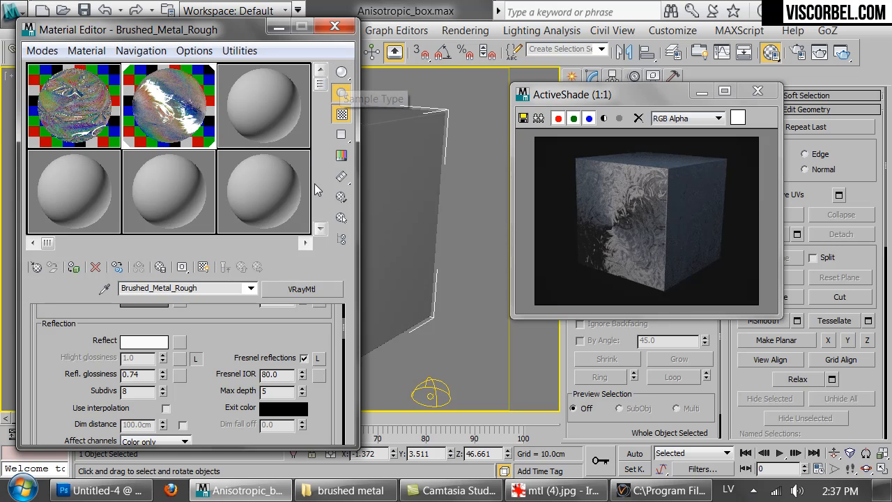
click(686, 248)
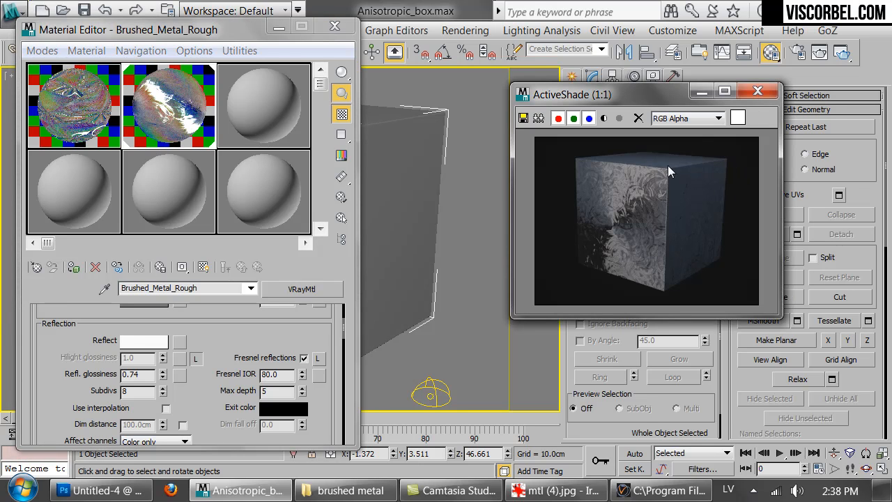
- Paste a copy of the An. rotation Mix map into the material's Bump slot
drag(314, 421, 338, 283)
scroll(154, 356, down, 10)
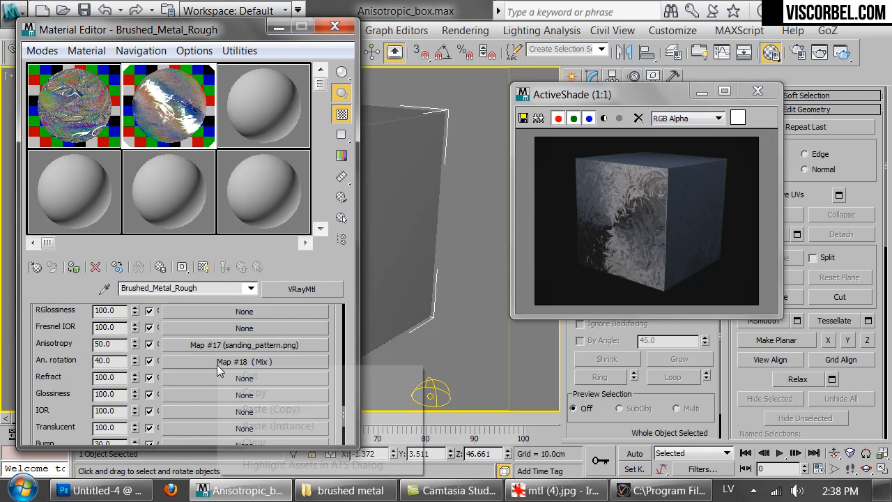
right_click(216, 364)
click(243, 391)
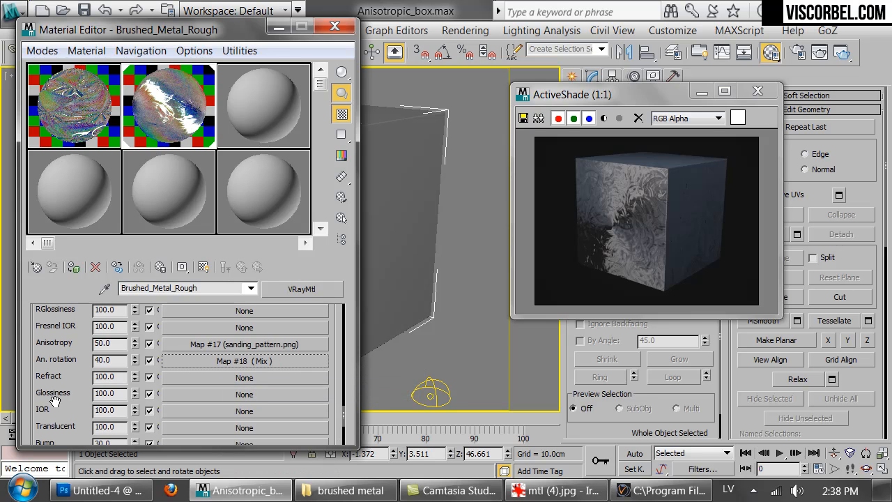
scroll(184, 372, down, 5)
right_click(199, 341)
click(244, 348)
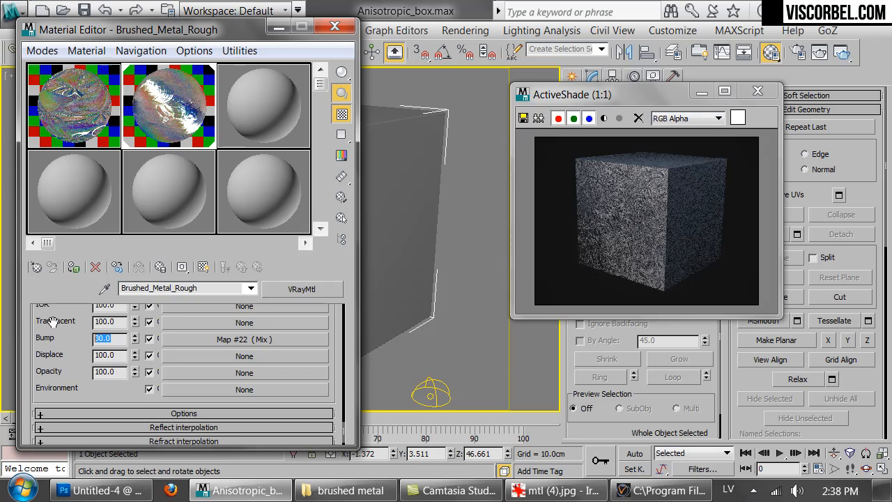
- Set the material's Bump map amount to 2
text(2)
key(Return)
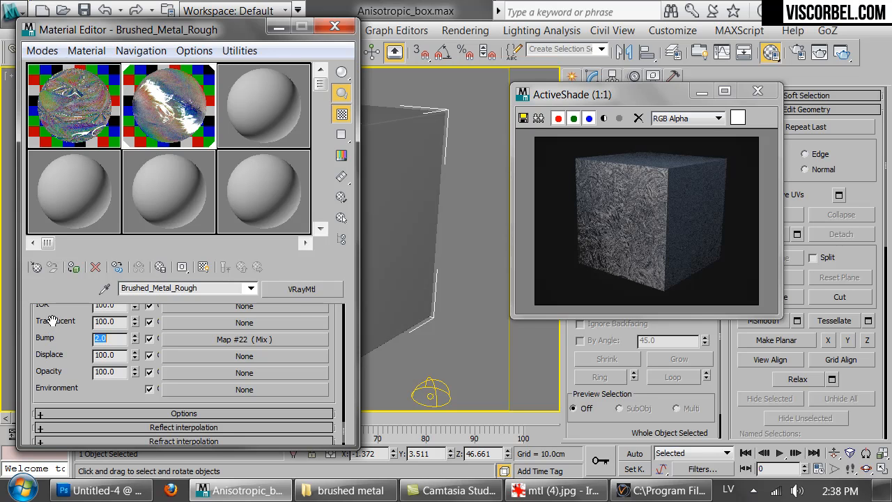
click(627, 240)
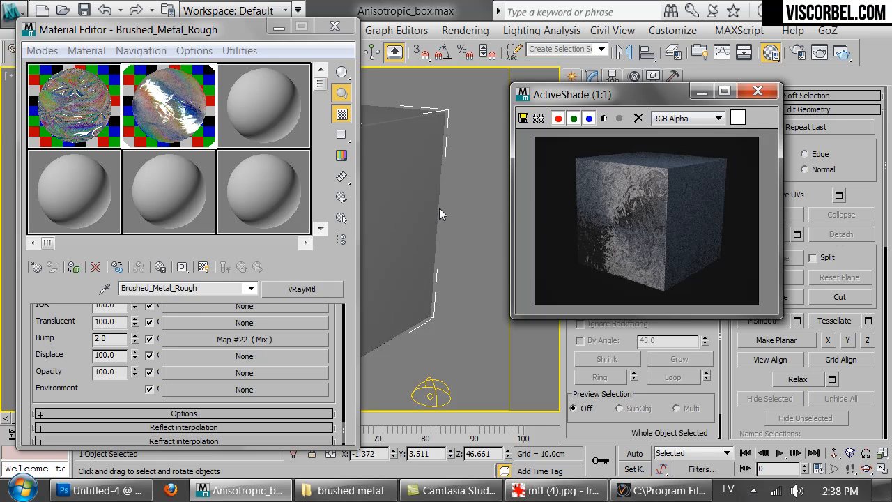
- Replace the Bump slot's map with a new Mix map, keeping the old map as a sub-map
click(238, 339)
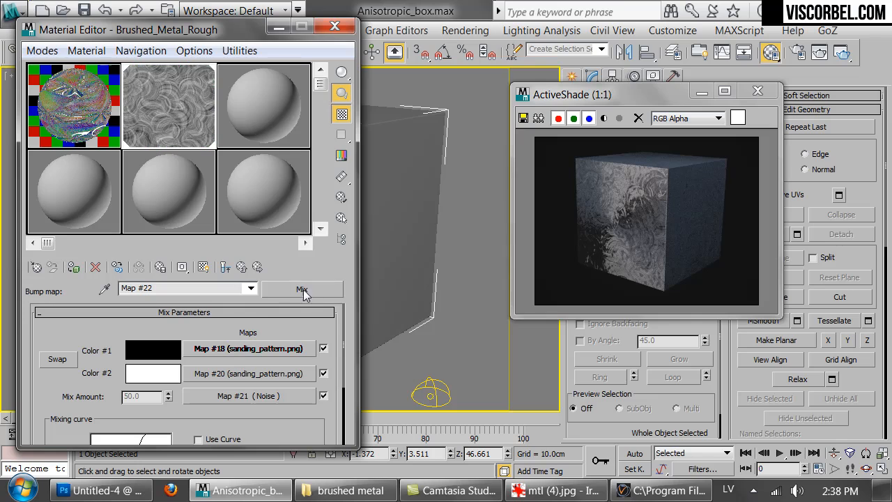
click(303, 289)
double_click(367, 239)
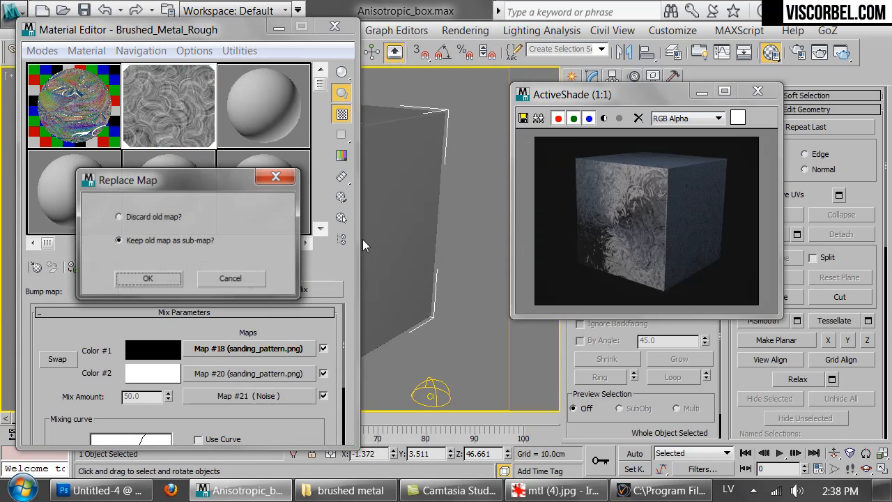
click(127, 277)
- Assign a Noise map to Color #2 of the bump Mix map and set its noise type to Fractal
click(245, 373)
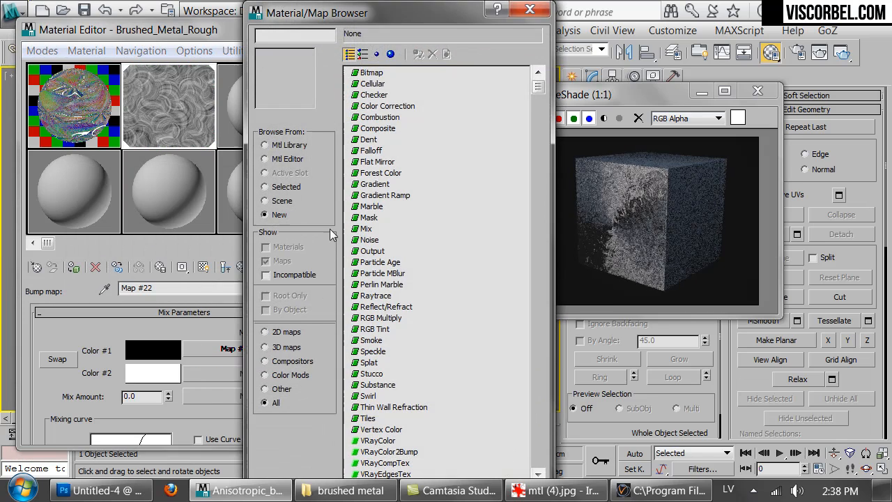
double_click(364, 239)
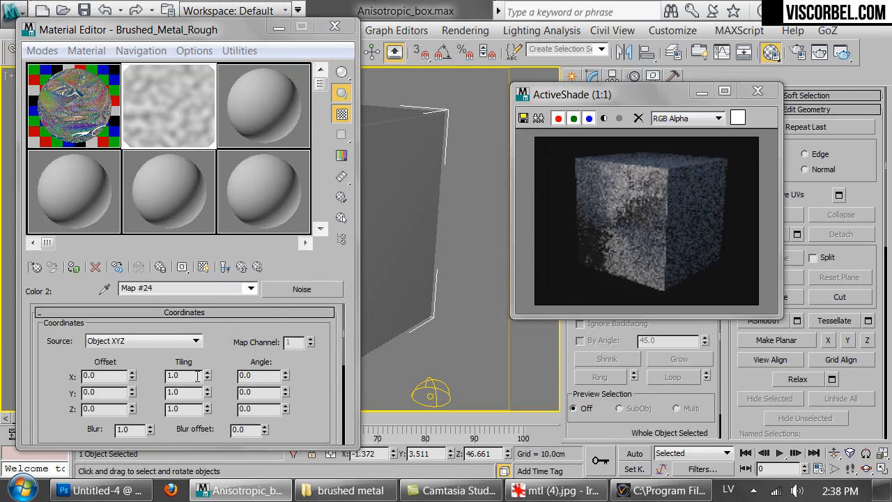
drag(219, 368, 236, 189)
click(202, 313)
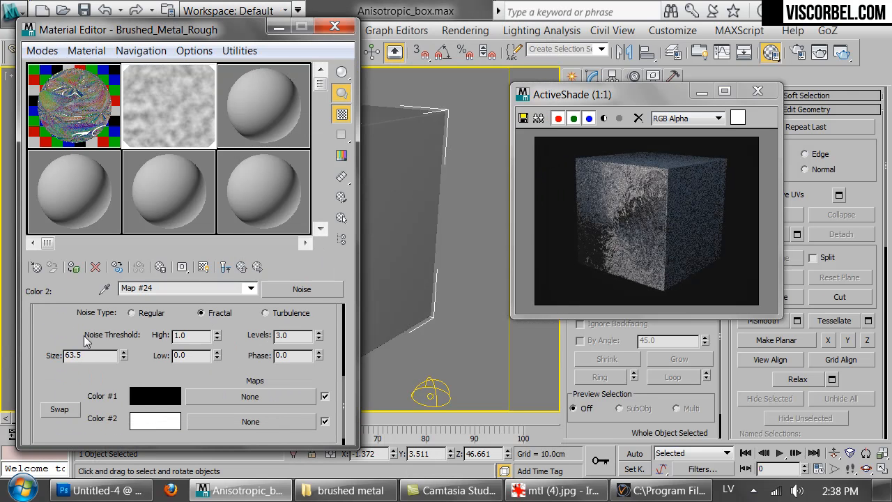
- Set the Noise map's size to 5 and the parent bump Mix map's mix amount to 50
drag(89, 355, 24, 355)
text(5)
key(Return)
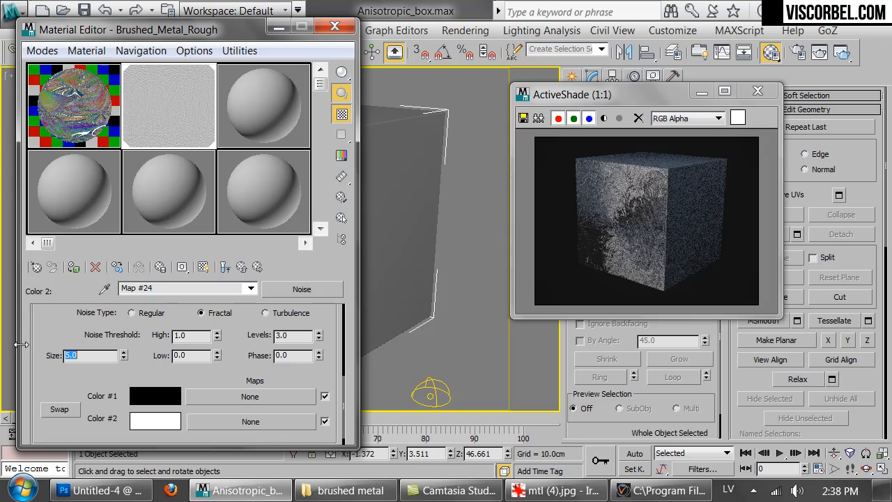
click(241, 266)
text(50)
key(Return)
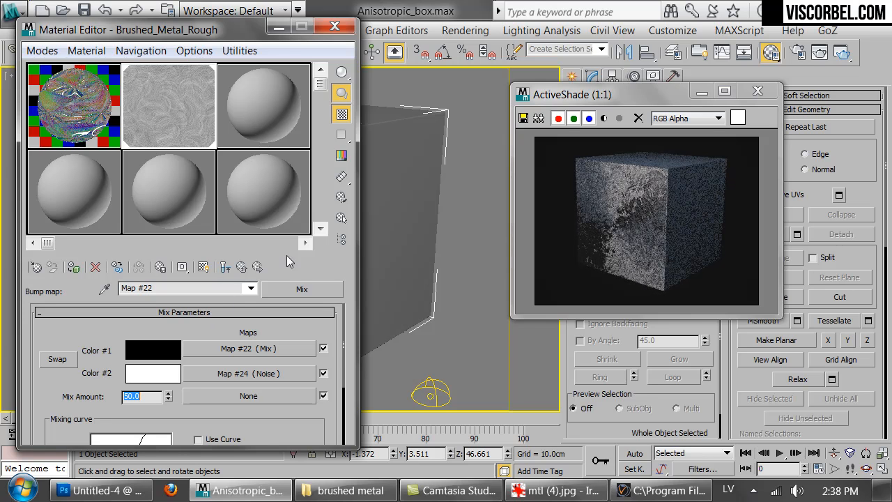
- Set the Brushed_Metal_Rough material's Bump map amount to 5
click(241, 267)
drag(122, 338, 42, 338)
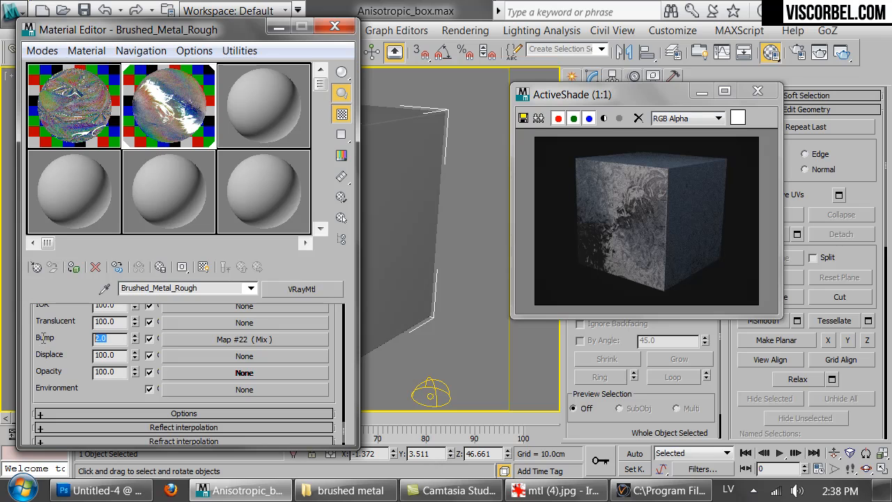
text(5)
key(Return)
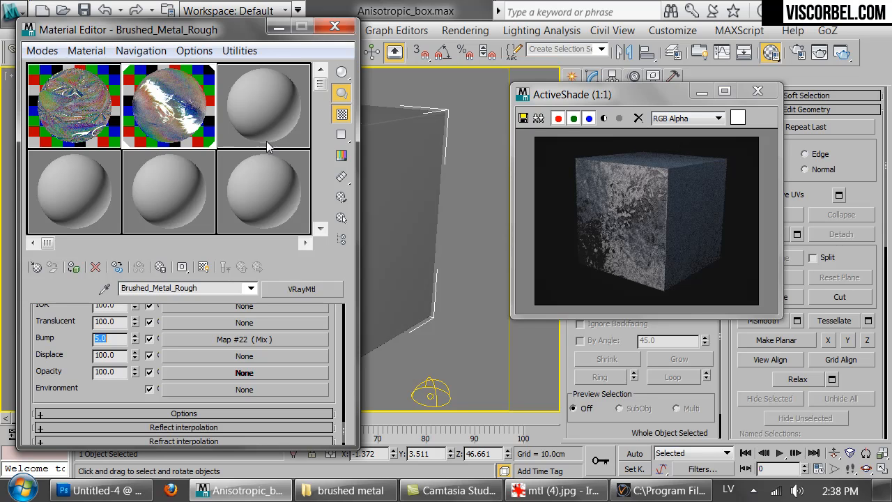
- Set the size of the Noise map in Color #2 of the bump Mix map to 10
click(213, 341)
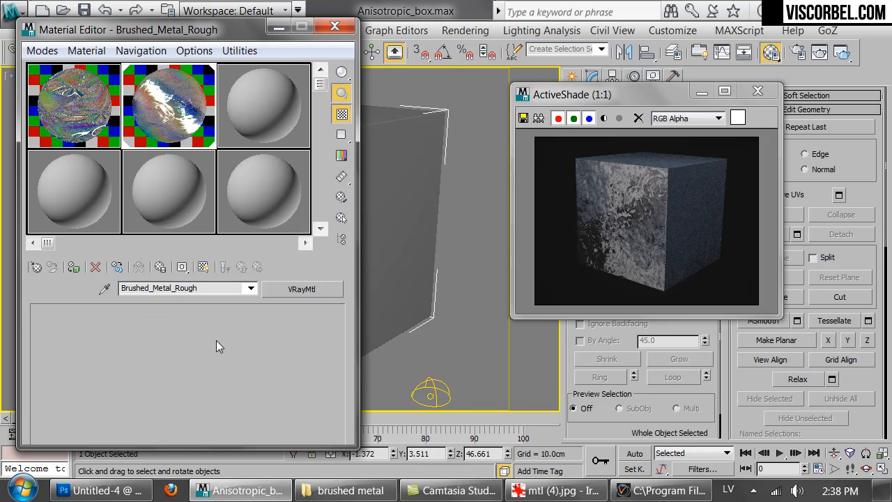
click(212, 377)
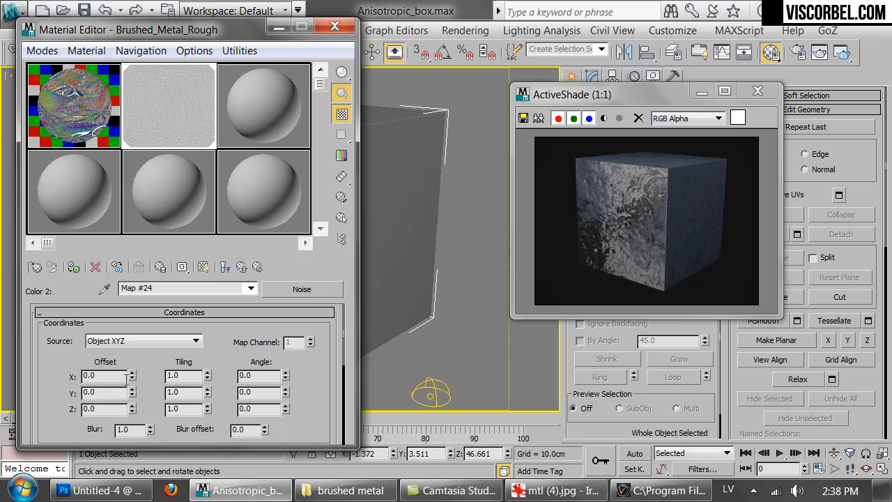
drag(74, 392, 101, 245)
drag(103, 366, 20, 365)
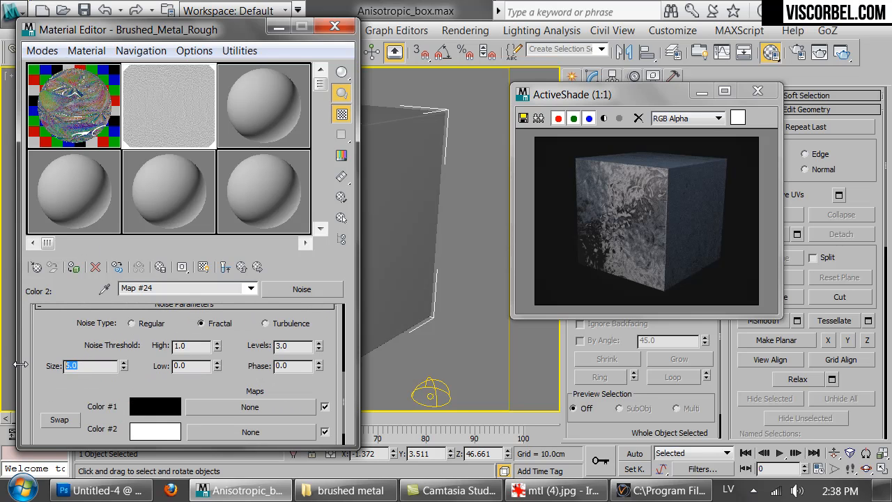
text(10)
key(Return)
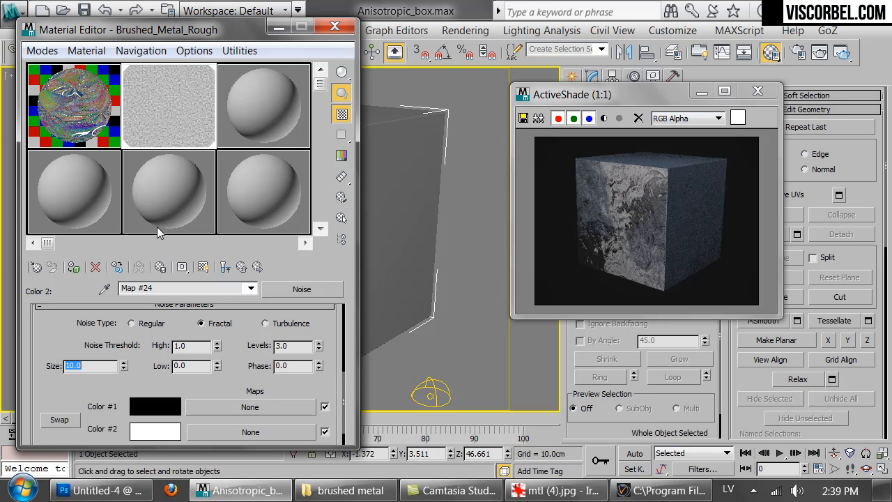
- Return to the Brushed_Metal_Rough material and set its Bump map amount to 3
click(241, 269)
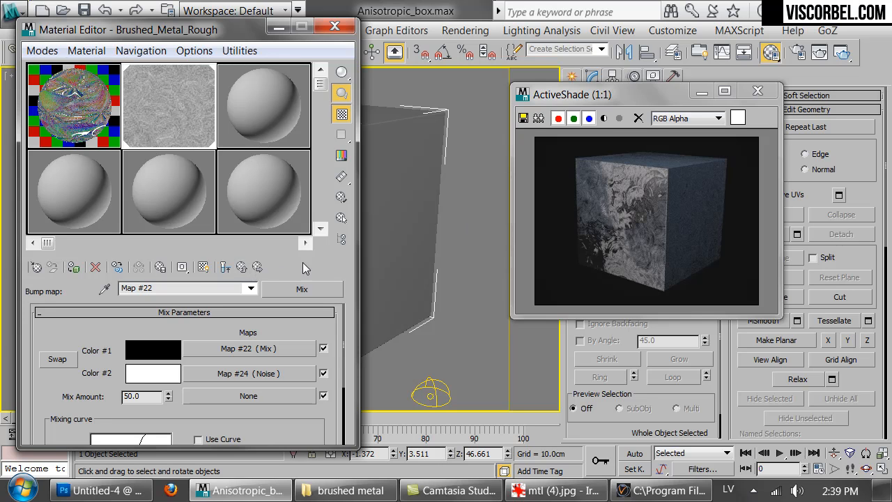
click(242, 267)
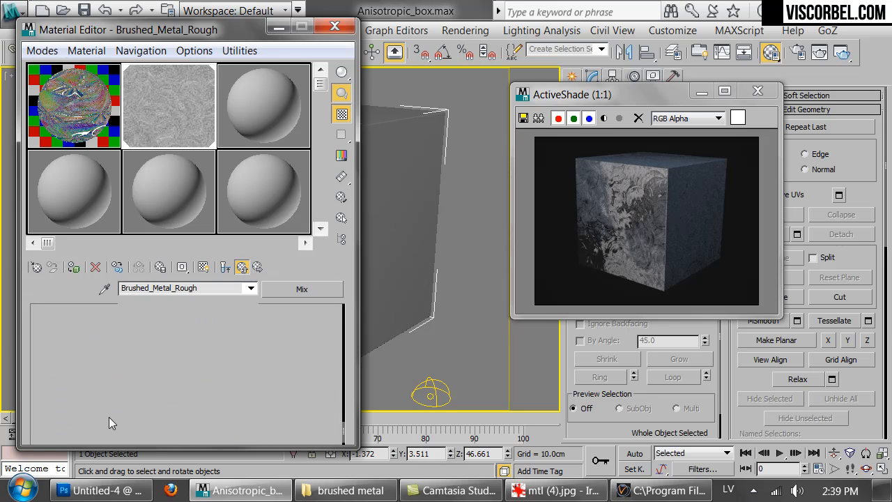
drag(115, 339, 60, 337)
text(3)
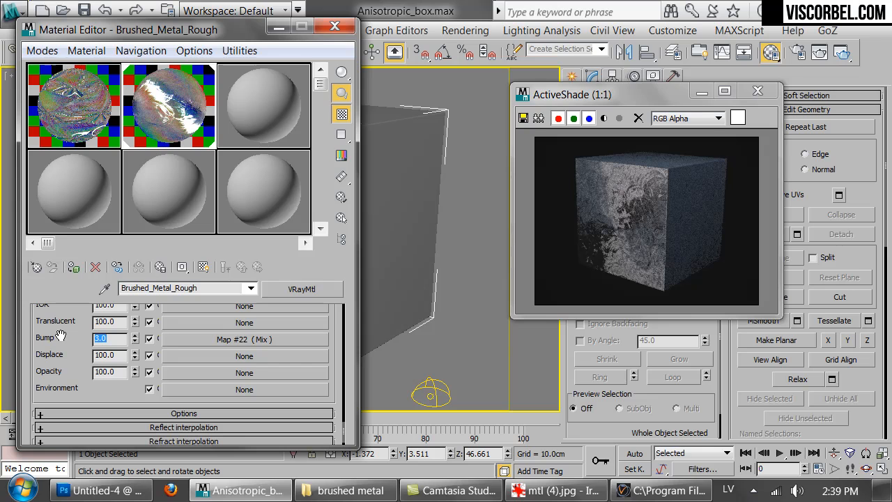
- Close the Material Editor and rotate the box about its X and Z axes to inspect the reflections in the ActiveShade render
click(335, 26)
drag(297, 340, 286, 340)
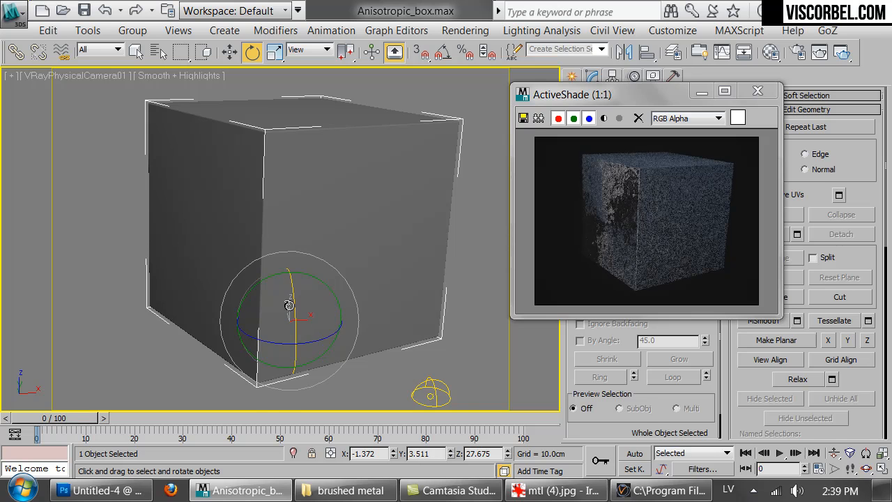
drag(289, 306, 291, 318)
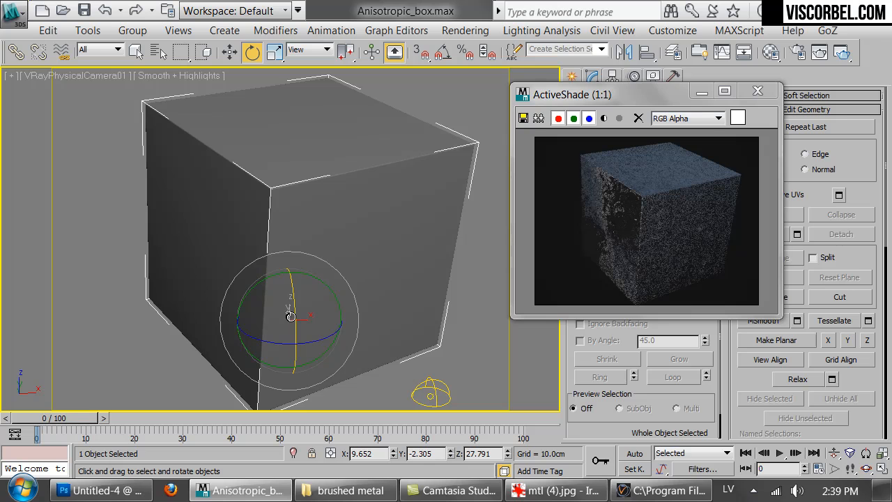
drag(262, 340, 372, 328)
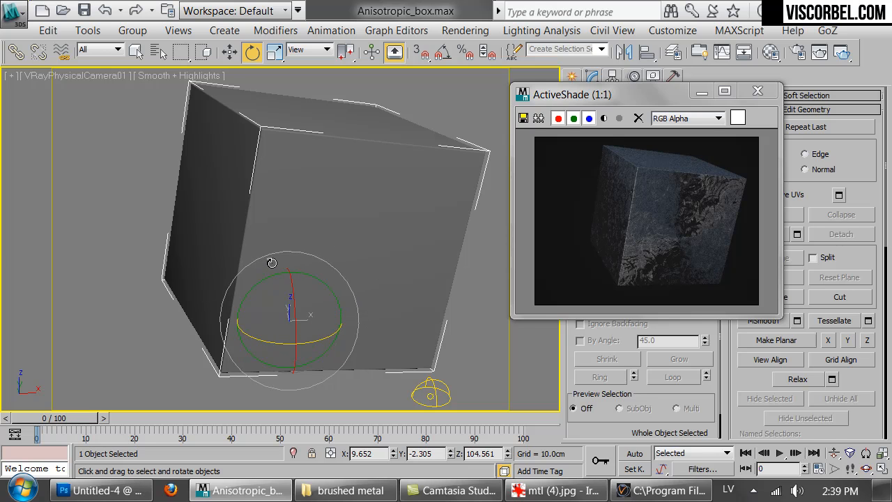
drag(276, 343, 129, 340)
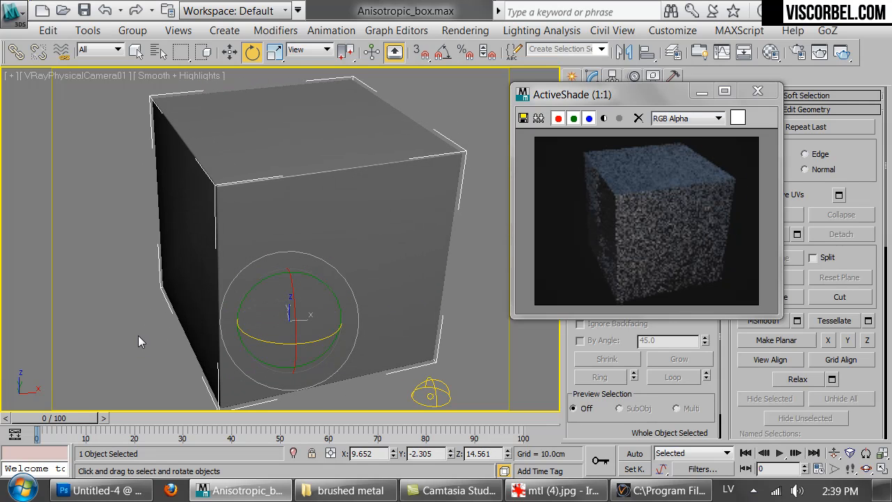
- Reopen the material's BRDF settings, compare the Y, Z and X local axes for UV vectors derivation, and set it to Y
key(m)
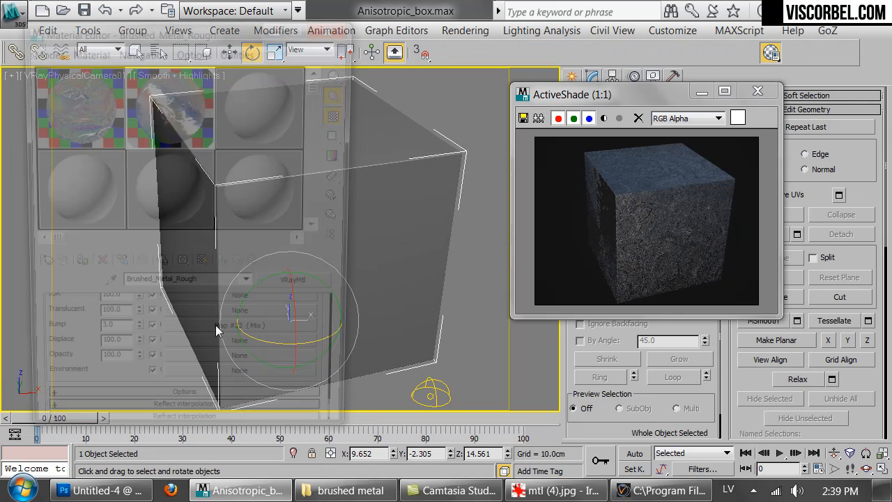
scroll(337, 330, up, 5)
scroll(329, 455, down, 10)
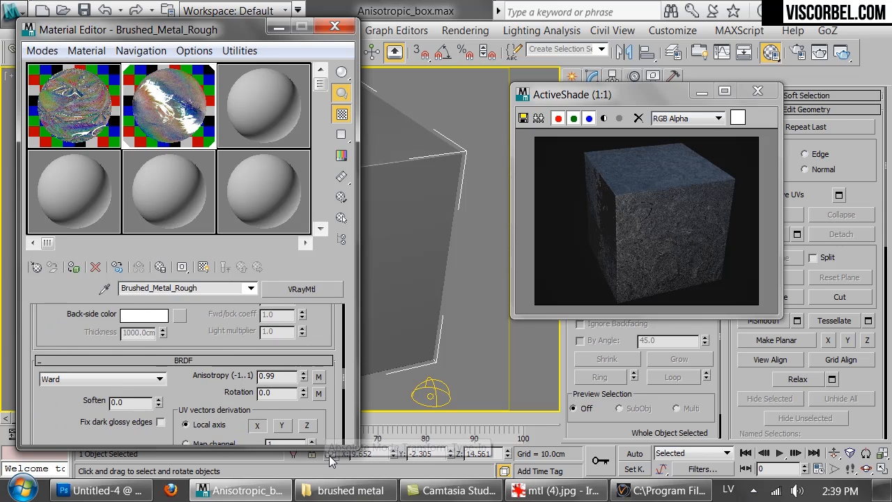
scroll(228, 394, down, 2)
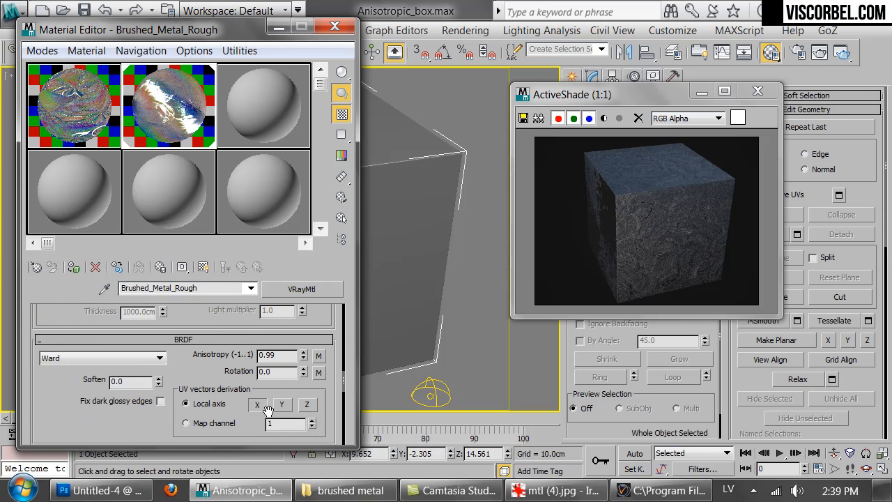
scroll(284, 411, down, 2)
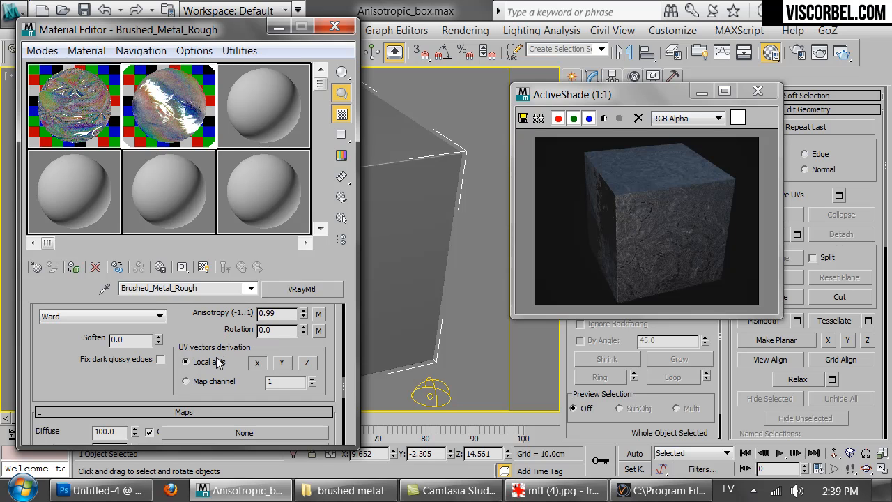
click(287, 367)
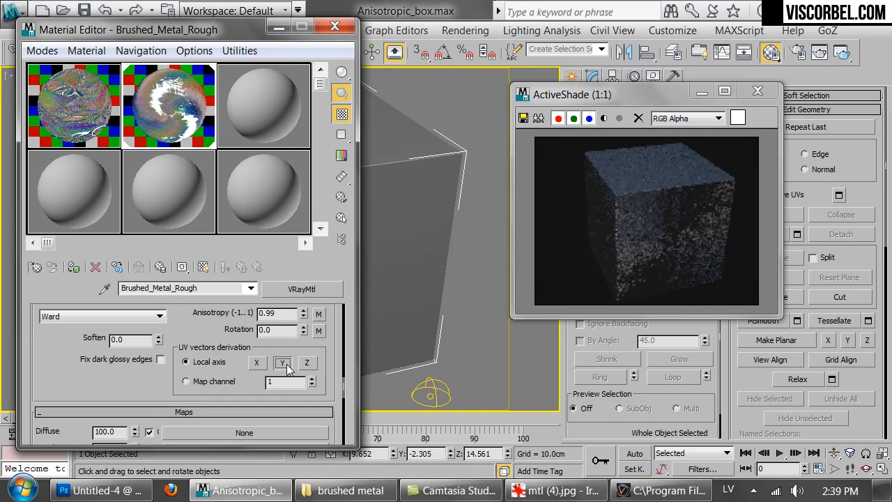
click(307, 363)
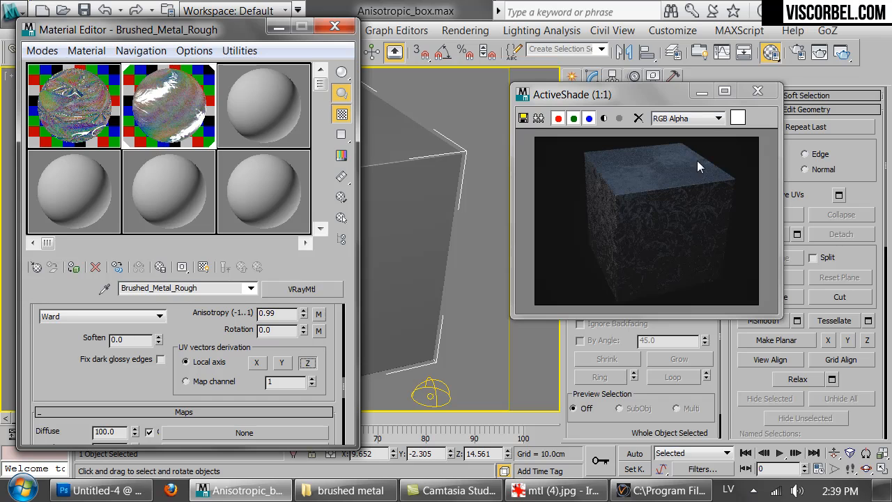
click(259, 366)
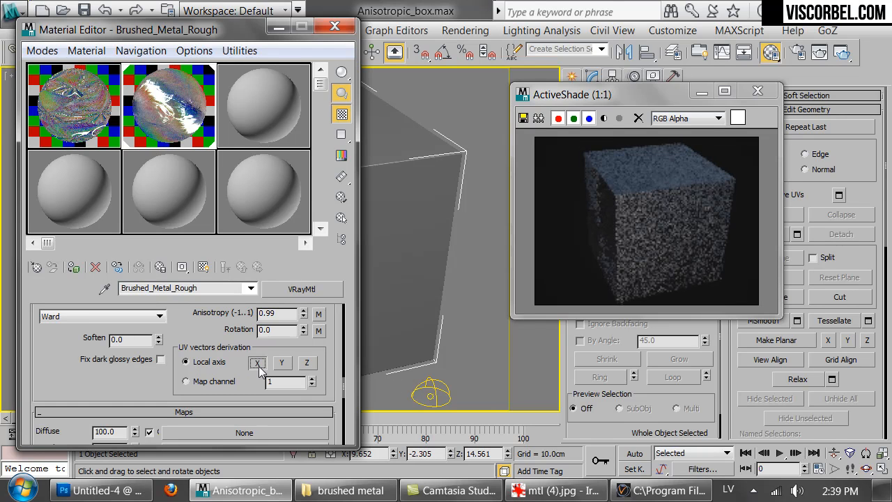
click(282, 365)
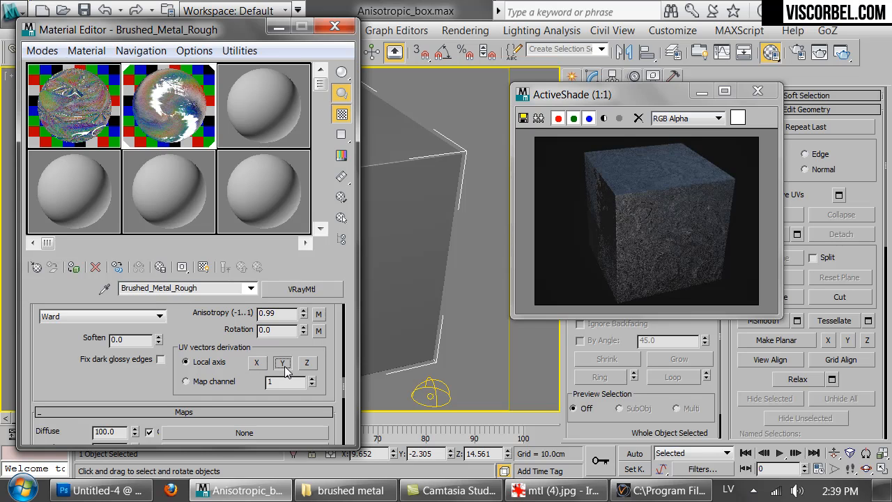